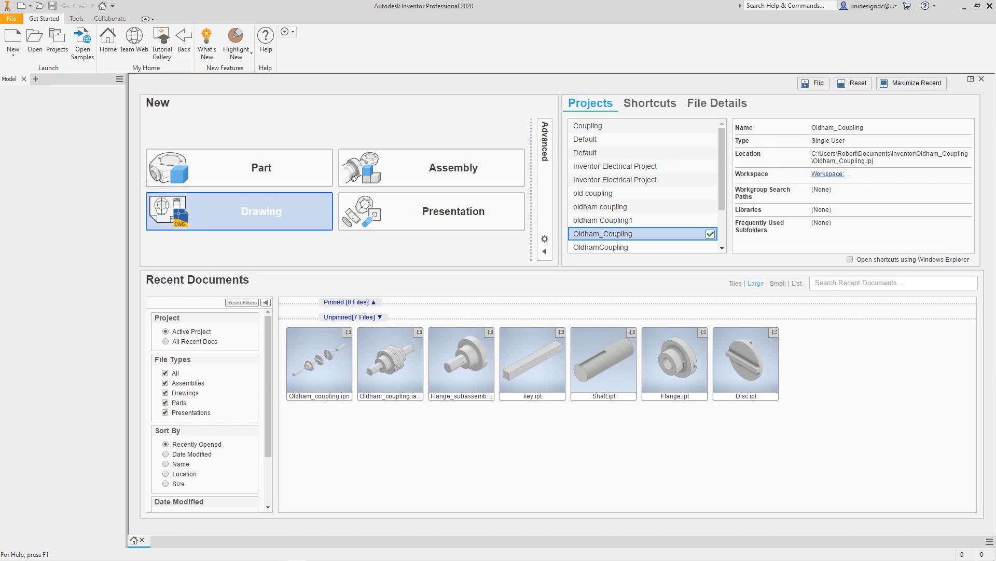
Create a new drawing and set its sheet size to B in landscape orientation
click(166, 205)
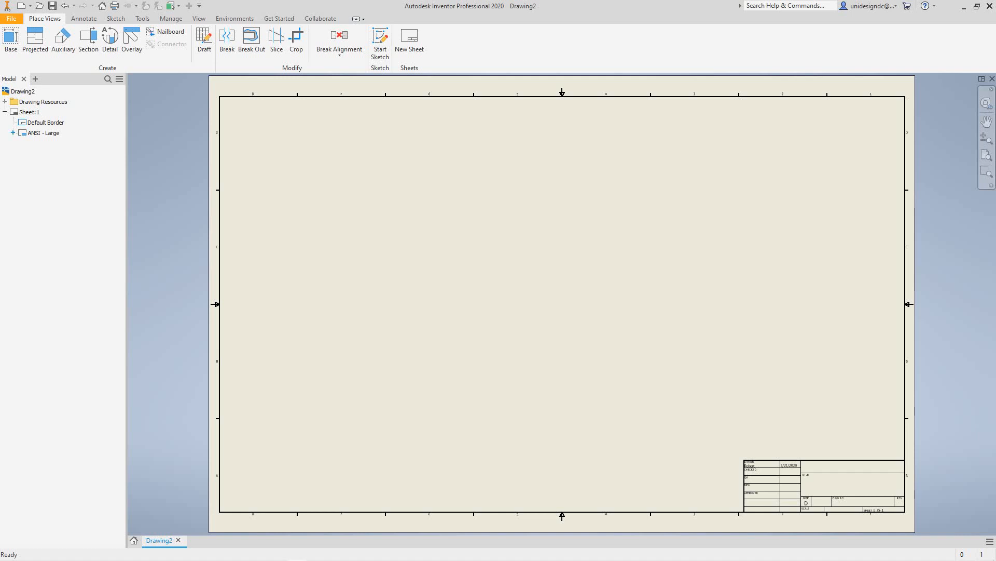
click(29, 112)
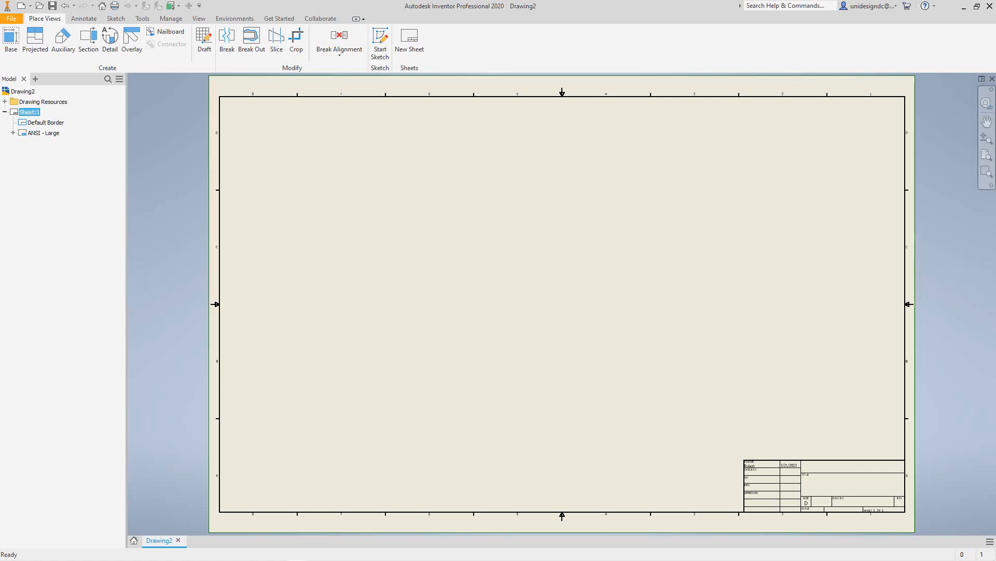
right_click(30, 111)
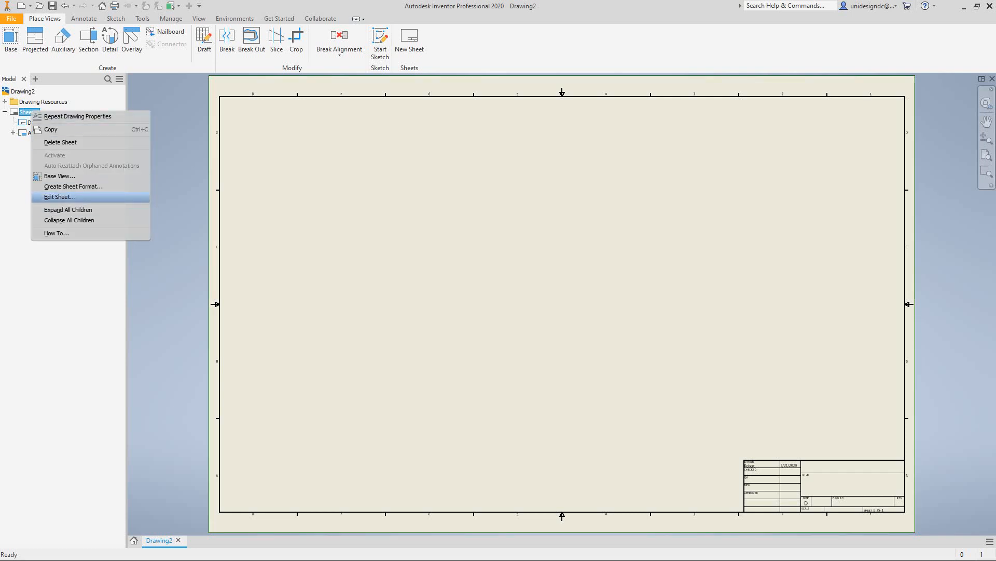
click(60, 196)
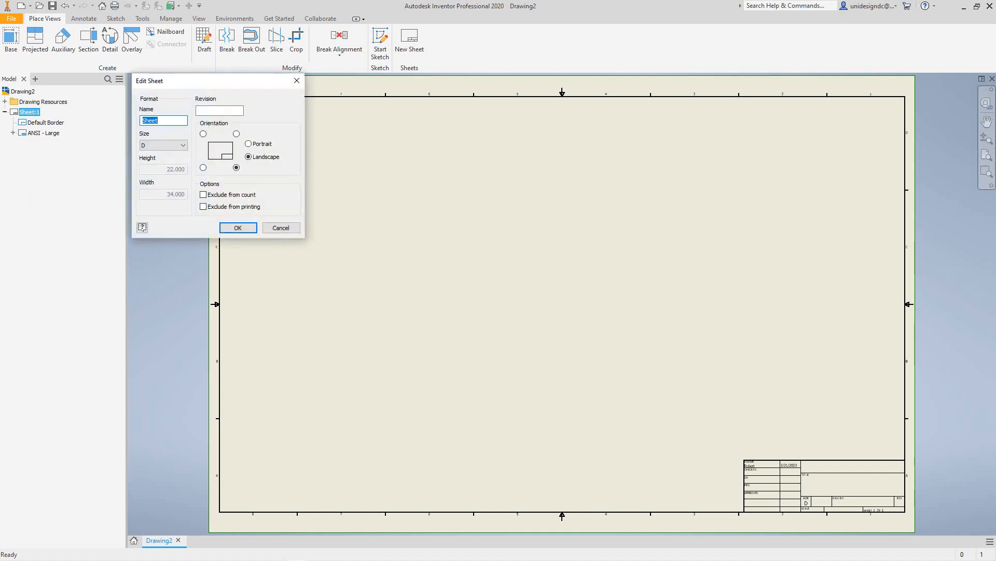
click(163, 144)
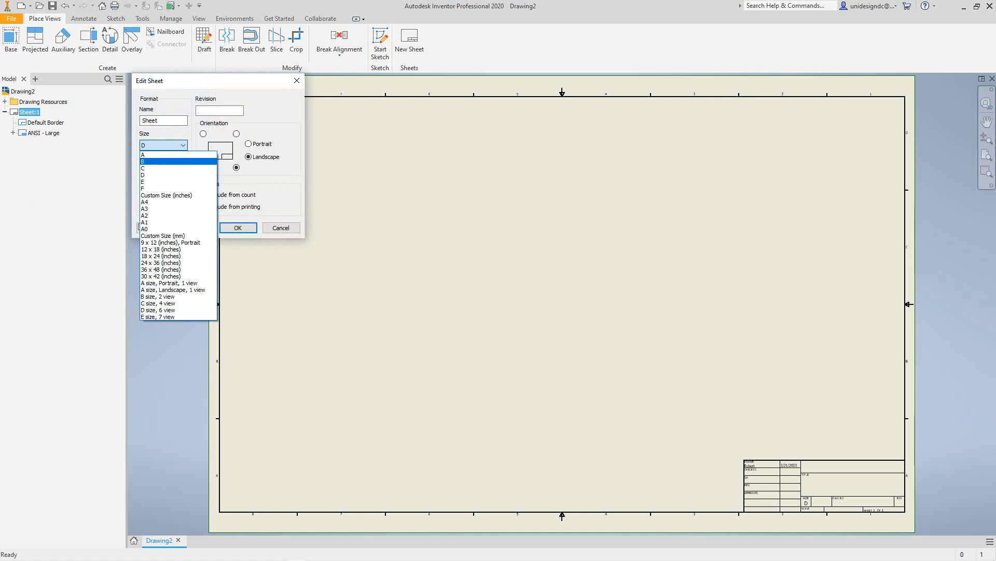
click(177, 161)
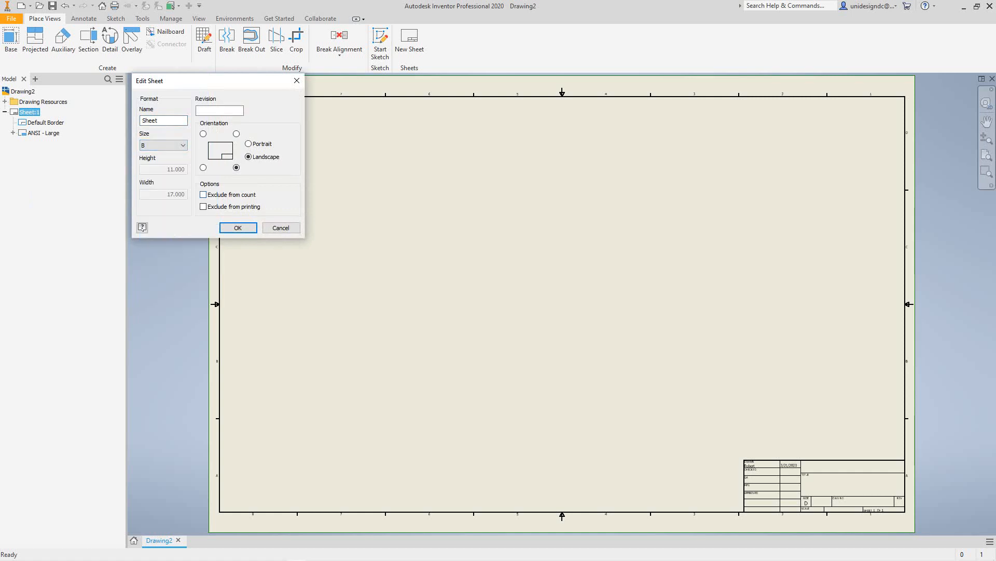
click(238, 227)
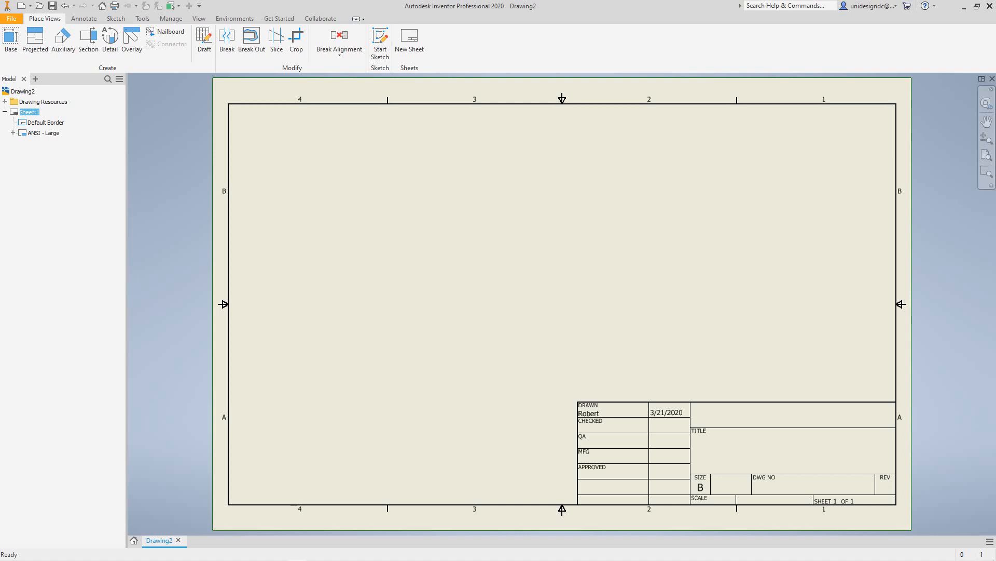
Examine the general settings and view preferences, including the projection type, of the Default Standard (ANSI) in the Style and Standard Editor
click(171, 18)
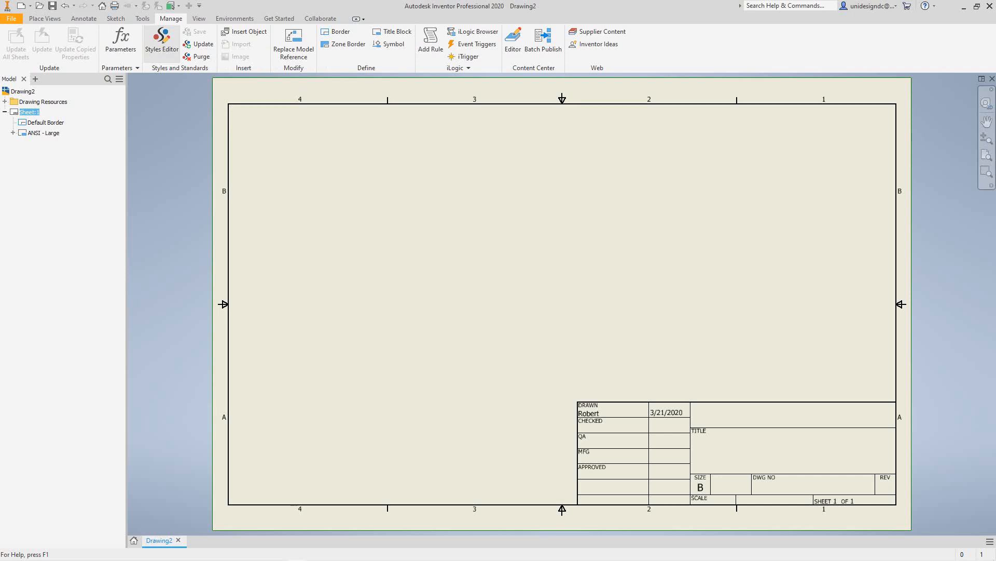
click(162, 41)
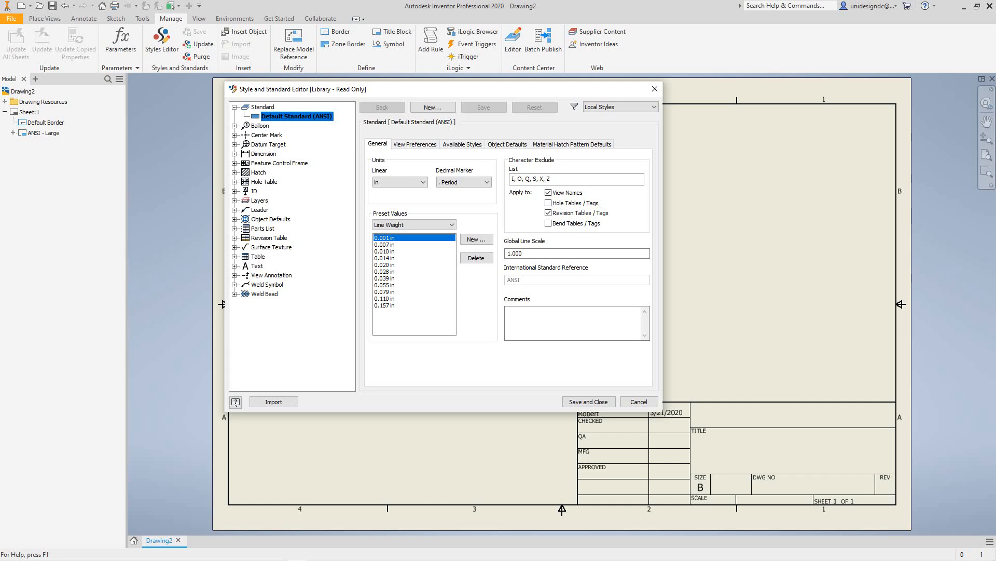
drag(433, 87, 504, 127)
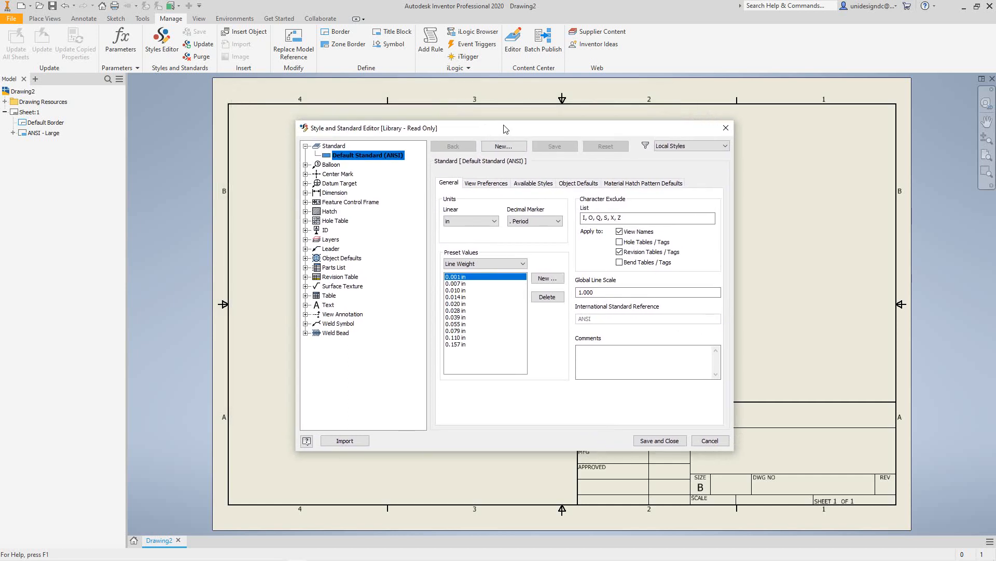
click(725, 128)
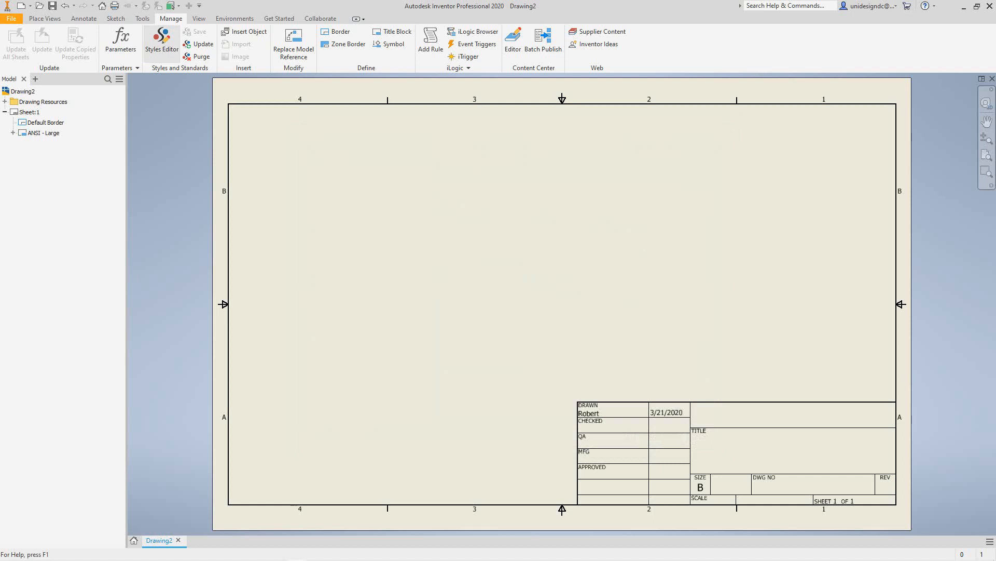
click(161, 41)
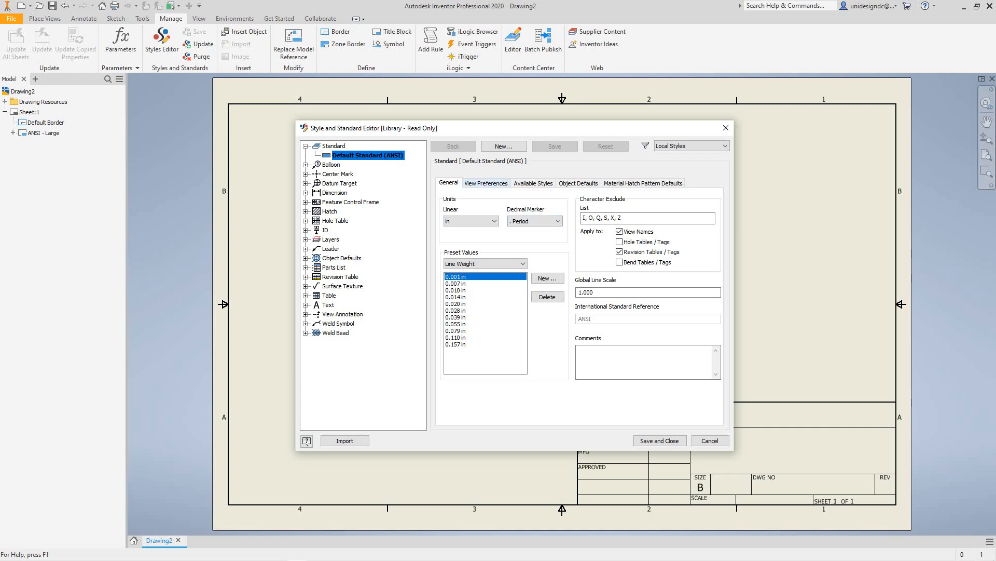
click(485, 183)
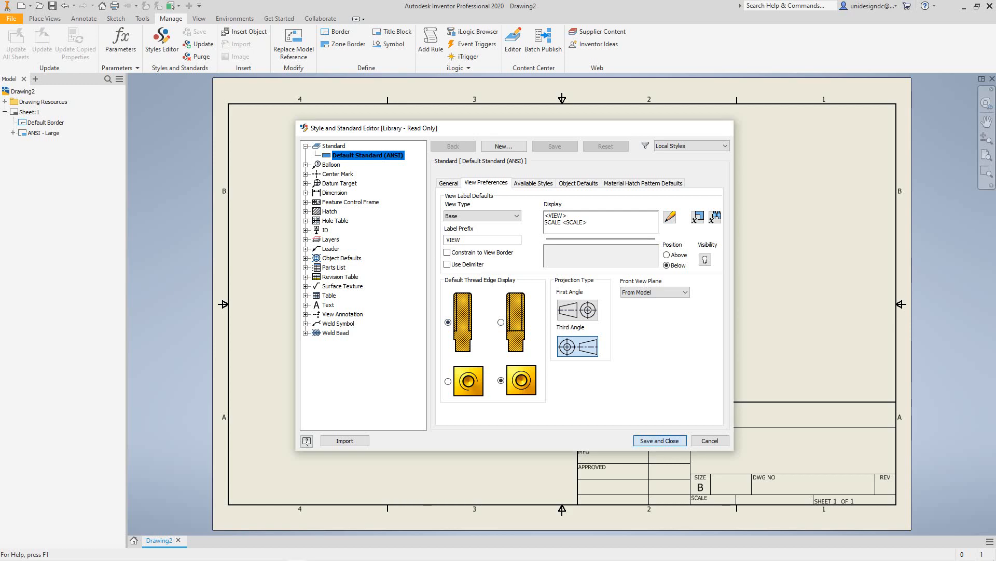
click(659, 440)
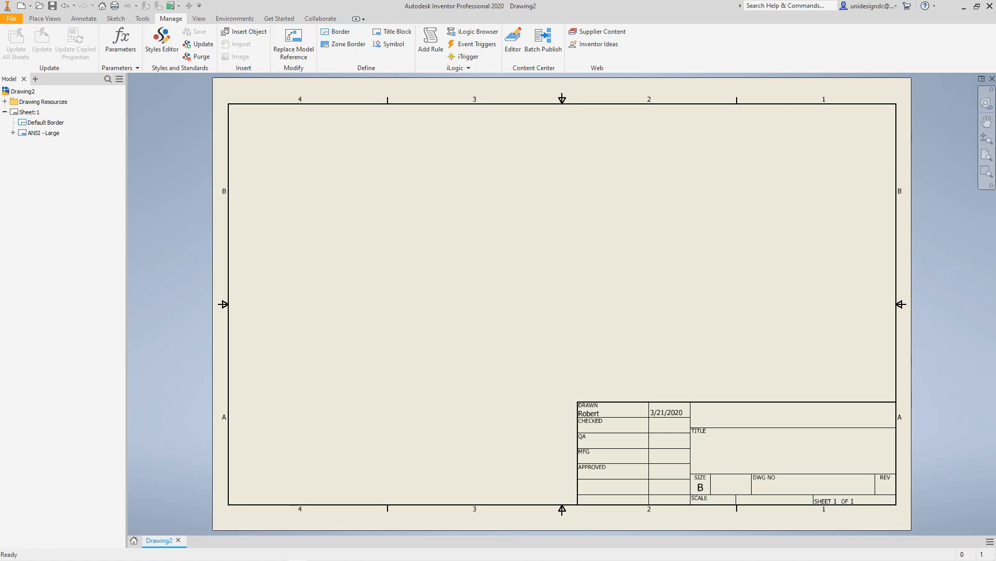
click(45, 19)
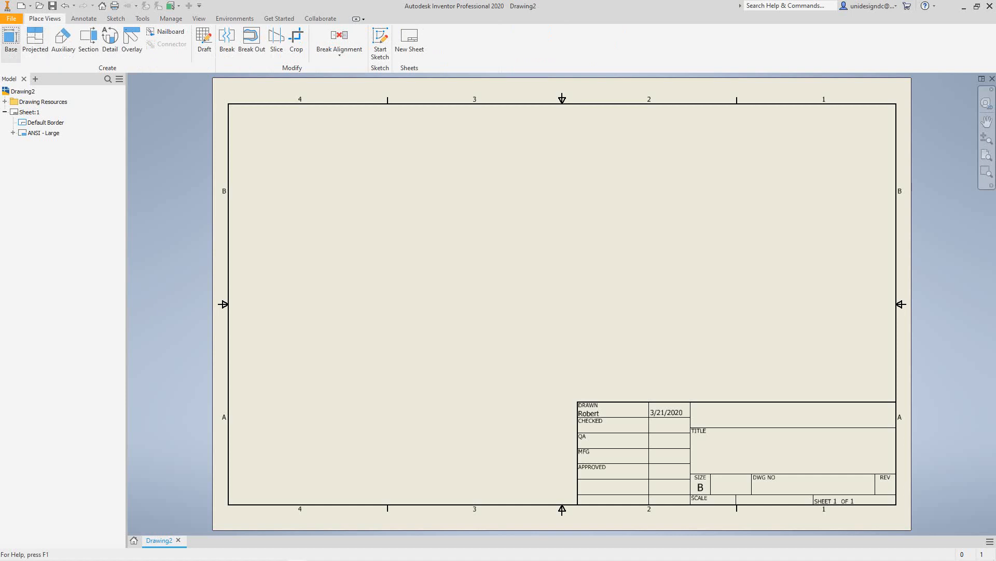
click(11, 42)
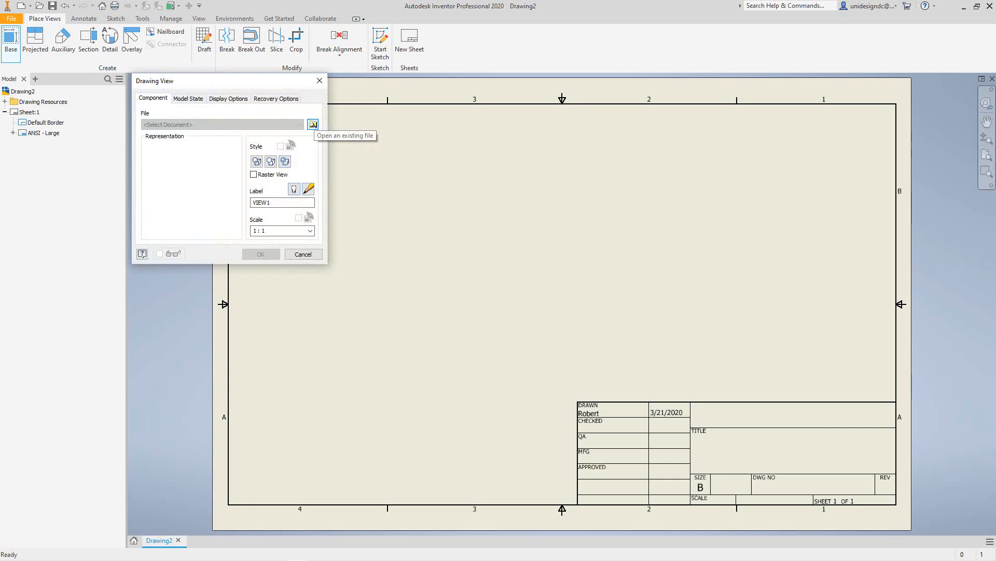
click(313, 124)
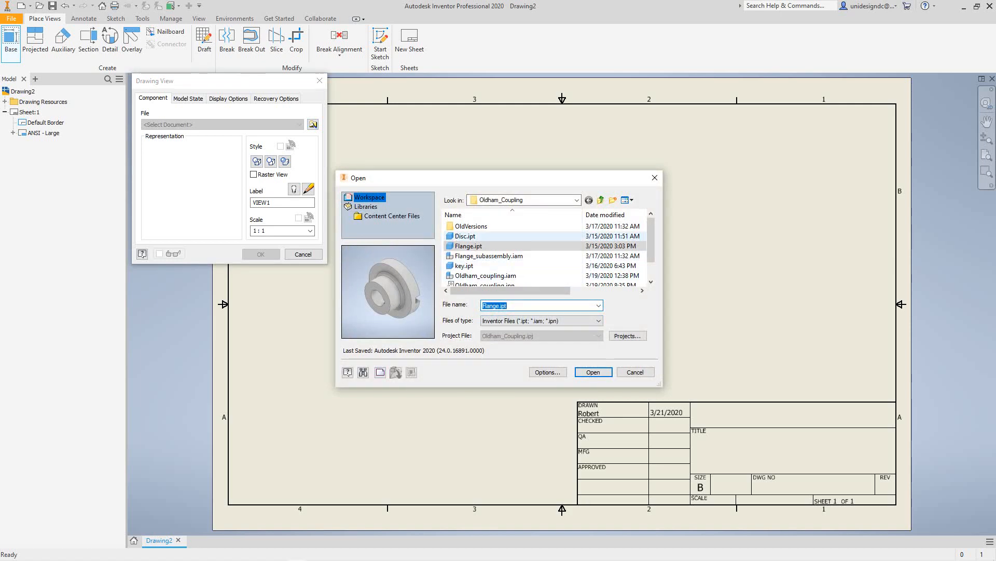
double_click(461, 245)
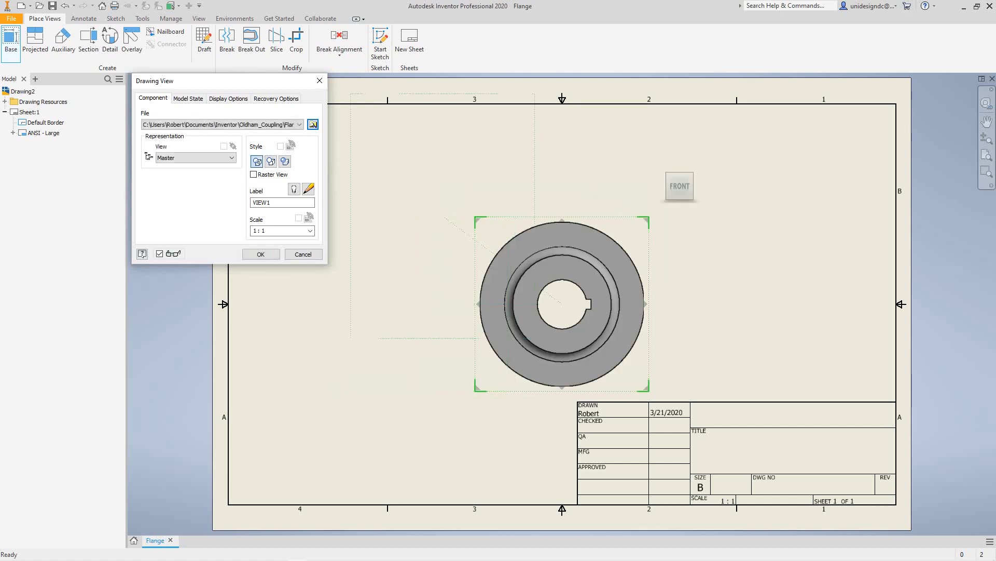
middle_drag(445, 291, 562, 334)
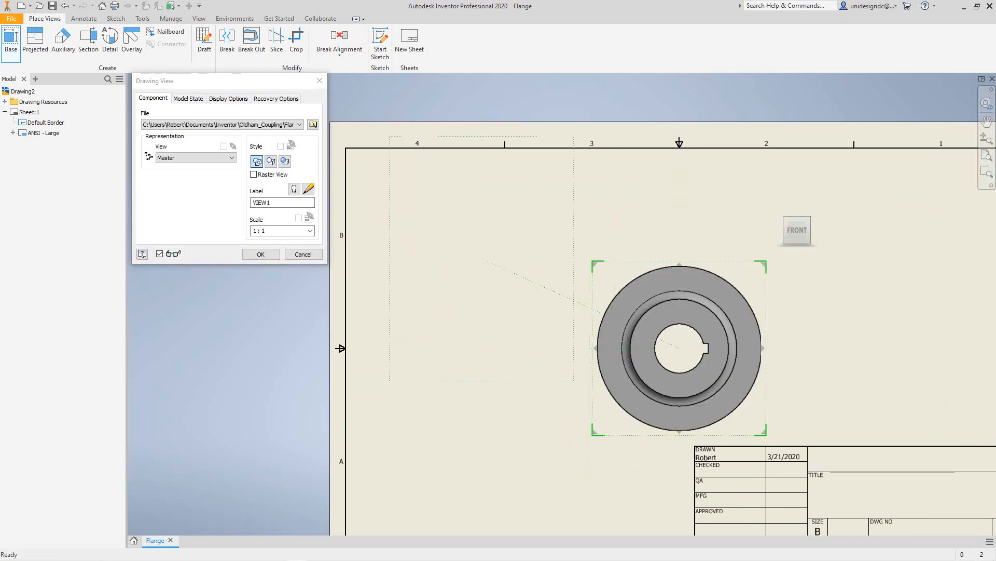
click(482, 347)
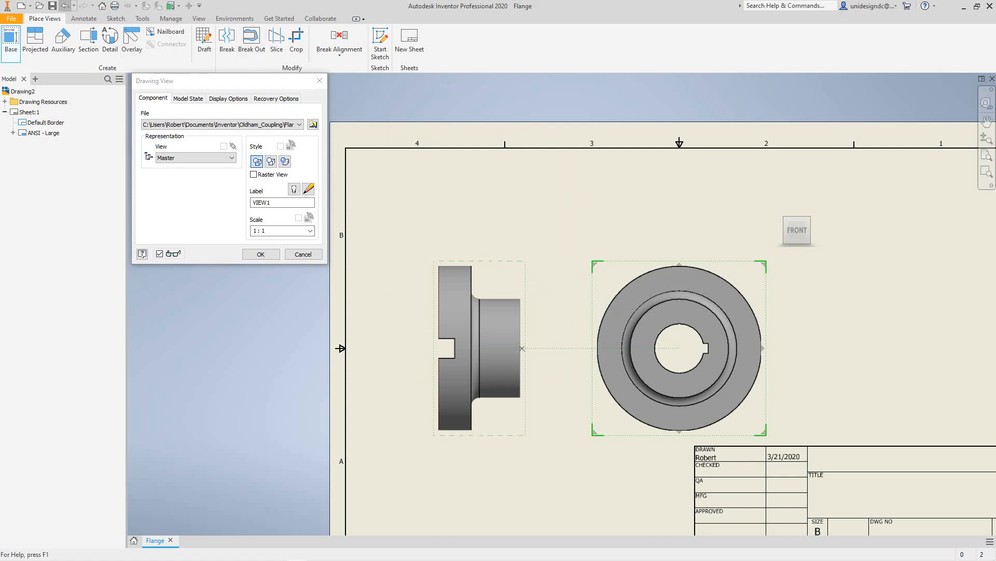
key(Escape)
middle_drag(697, 290, 611, 275)
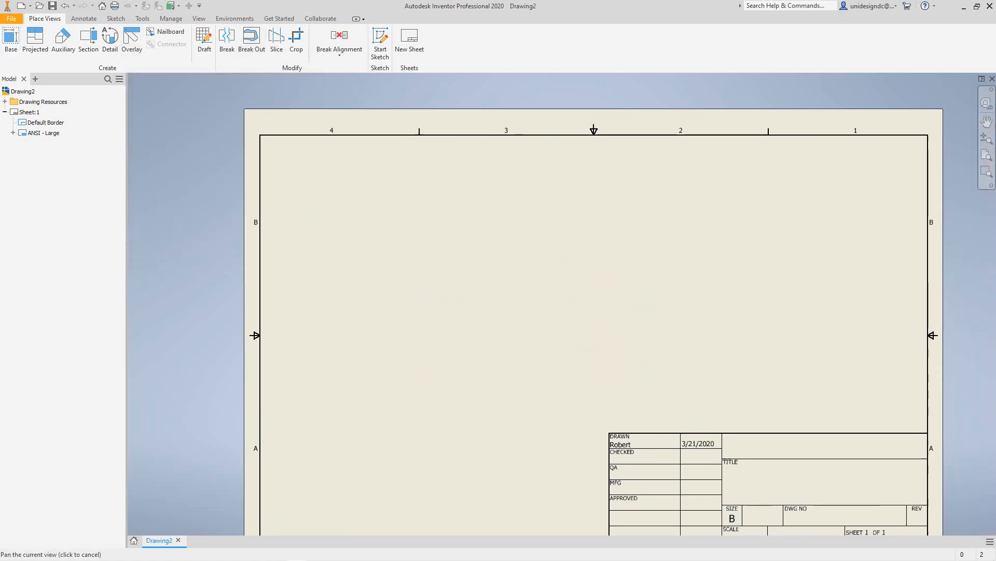
scroll(611, 275, down, 1)
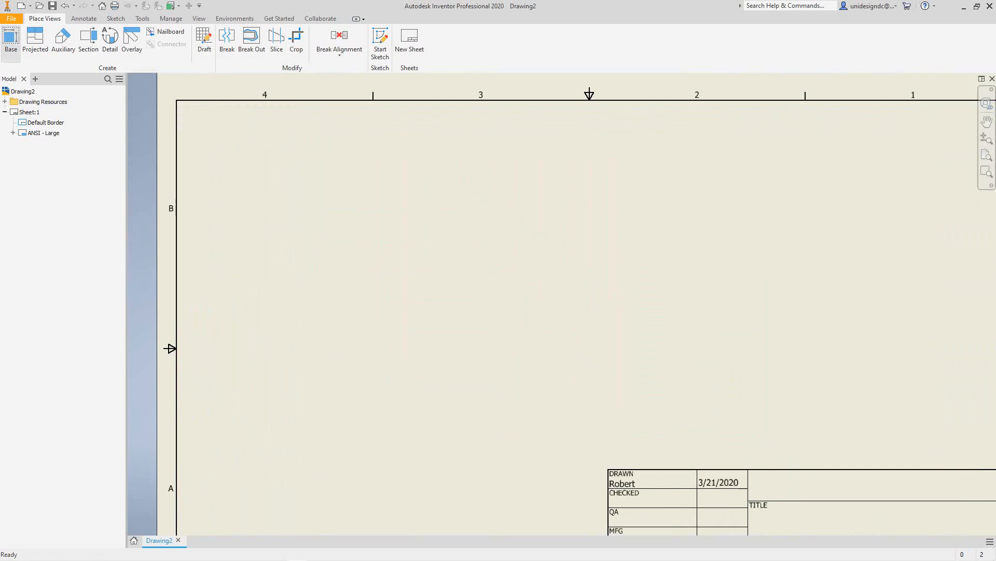
click(10, 39)
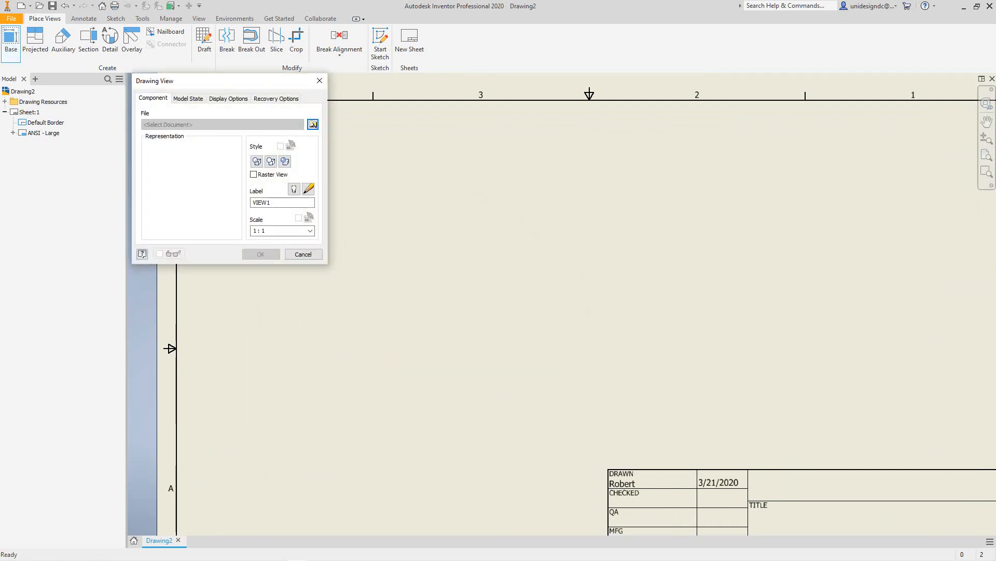
click(313, 124)
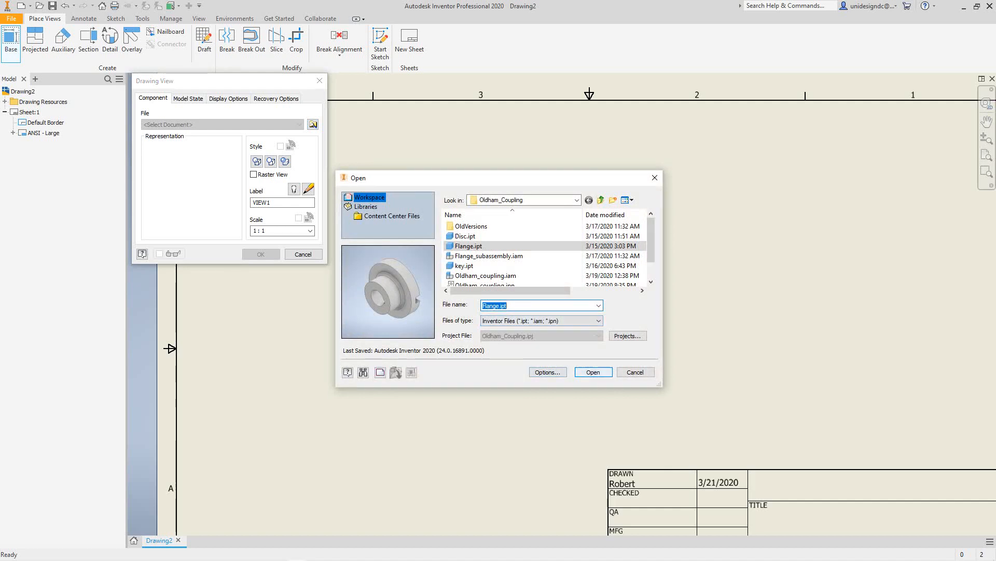
key(Return)
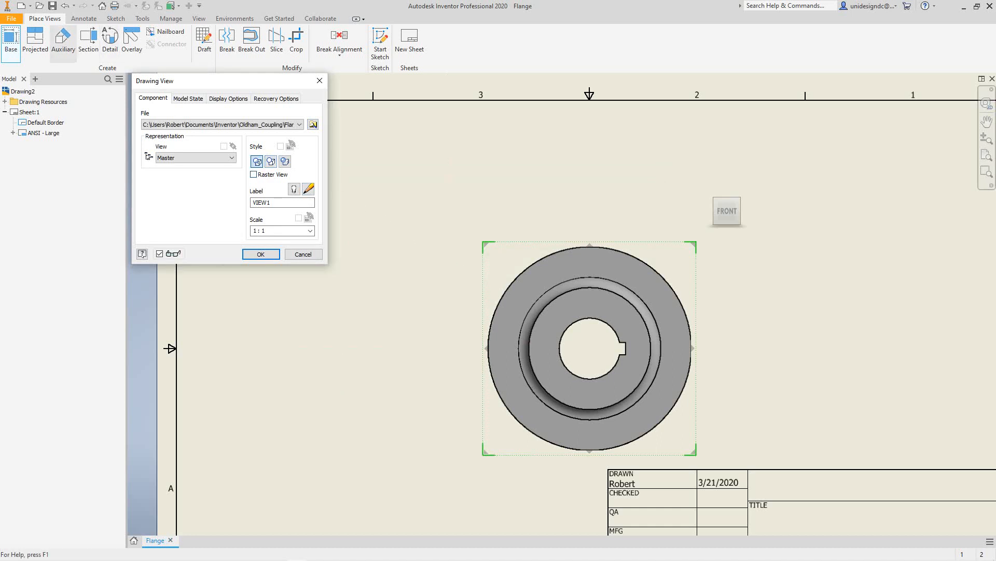
click(65, 6)
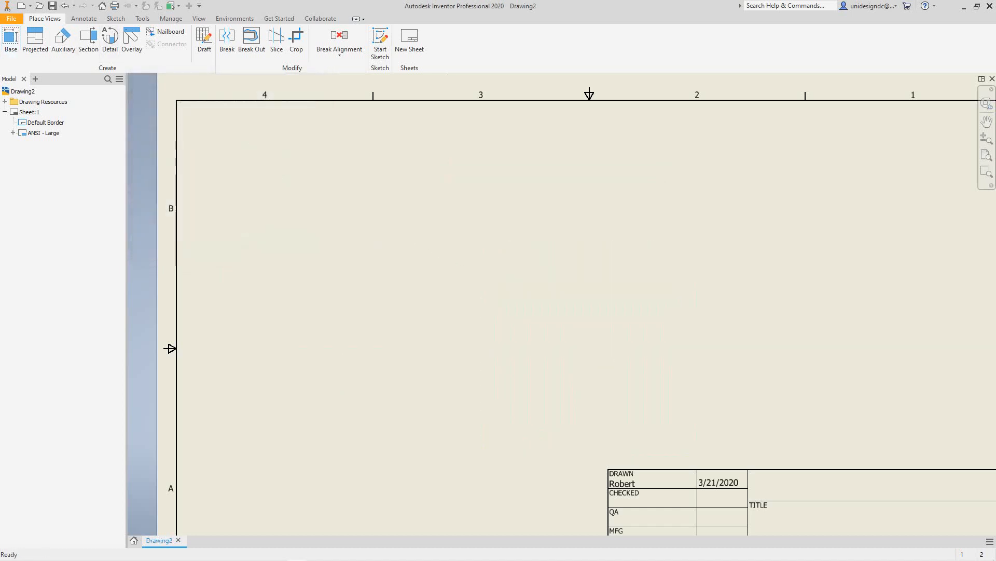
Place a front base view of Flange.ipt at 1:1 with hidden lines and no shading, and move it to the sheet's upper-left area
click(11, 41)
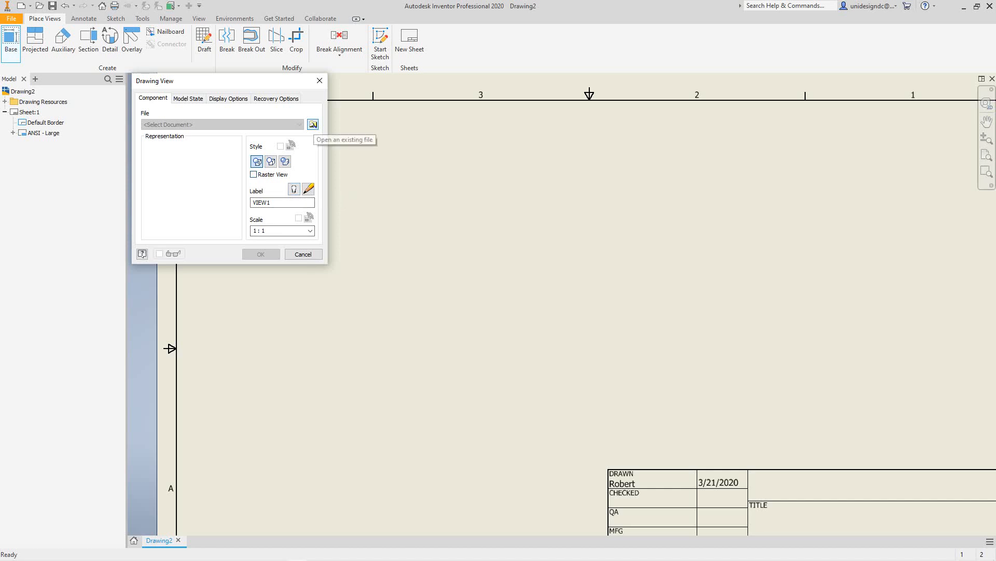
click(313, 125)
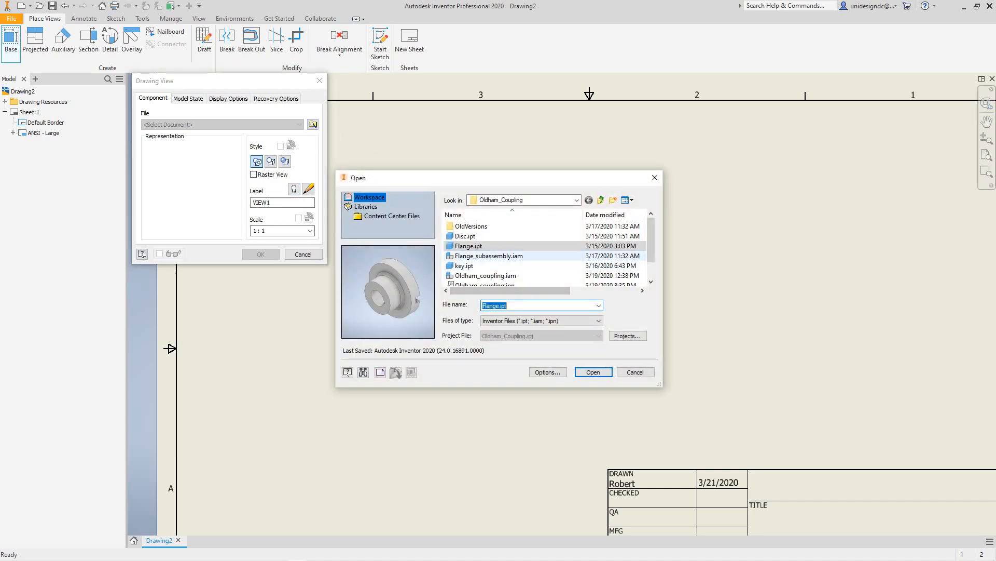
double_click(471, 245)
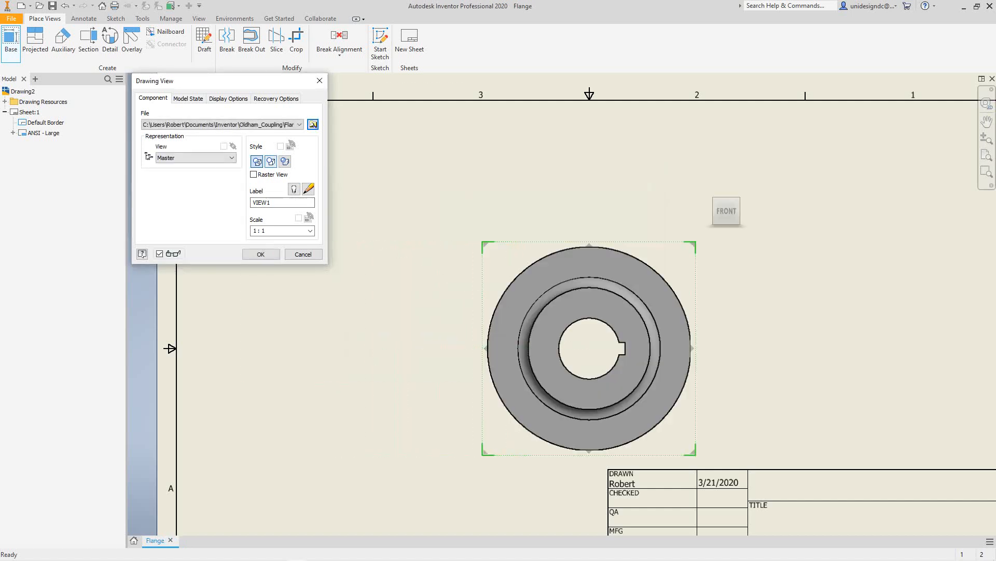
click(260, 254)
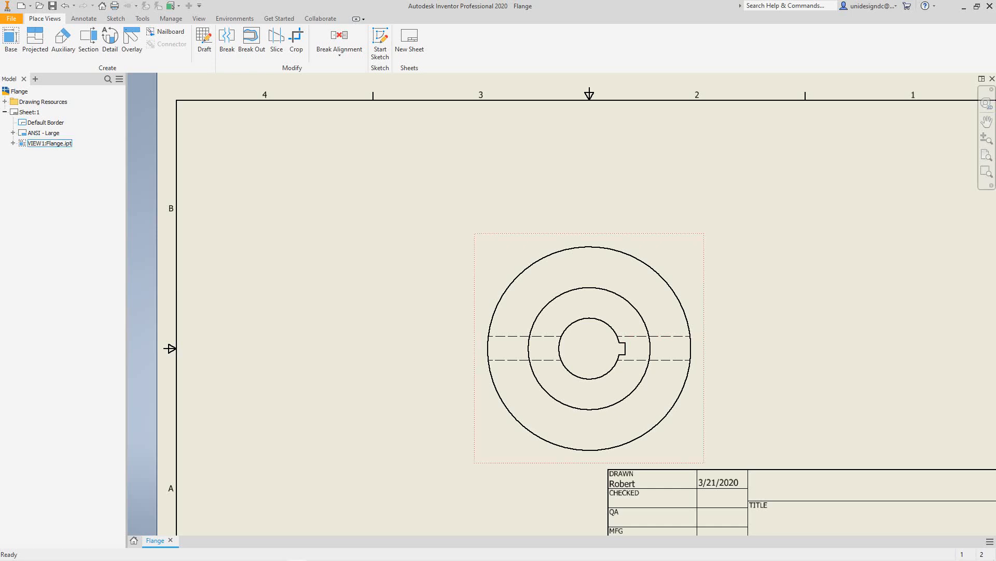
drag(589, 348, 391, 291)
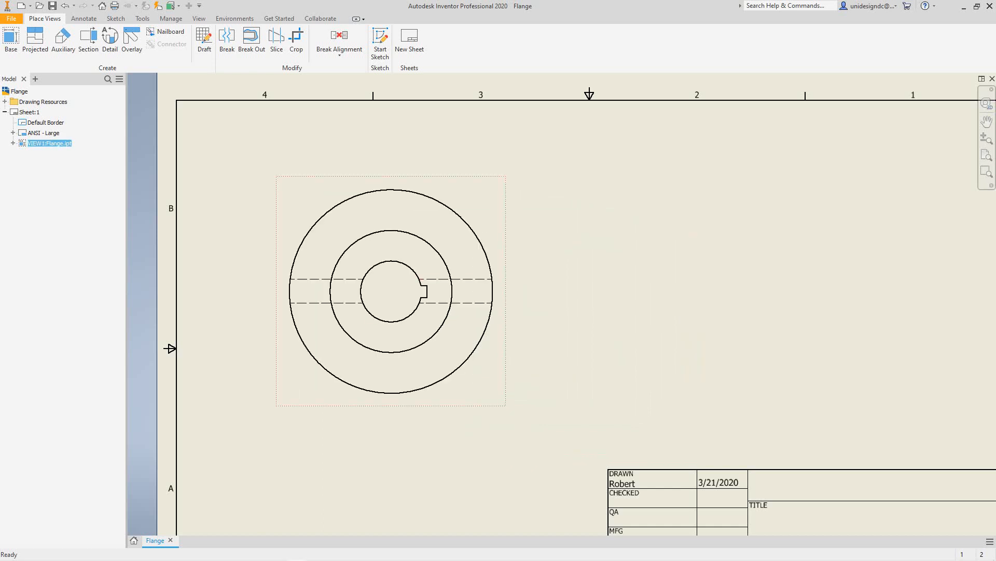
scroll(546, 285, down, 2)
middle_drag(546, 286, 457, 261)
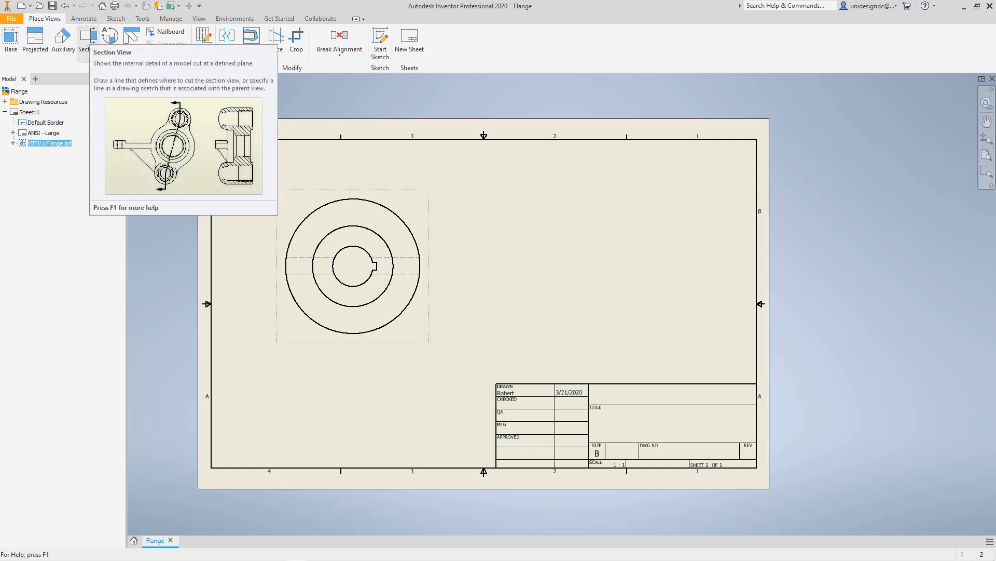
click(89, 39)
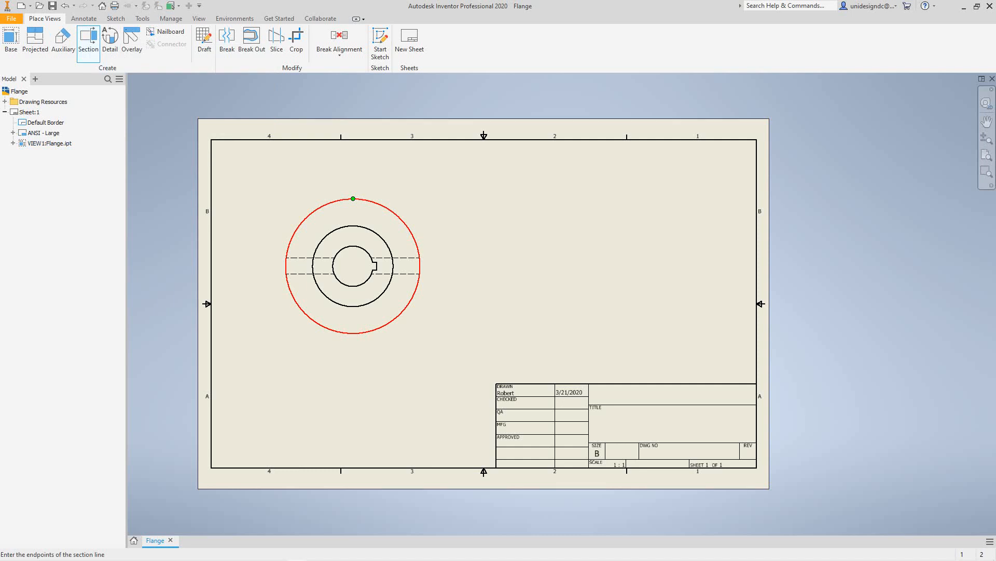
scroll(354, 197, up, 3)
scroll(354, 198, down, 6)
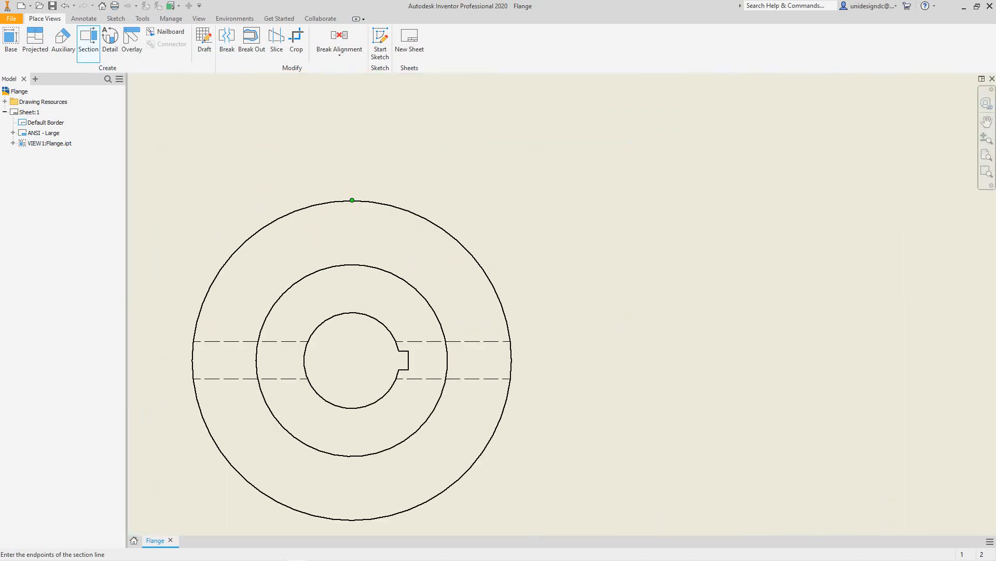
click(353, 200)
click(351, 173)
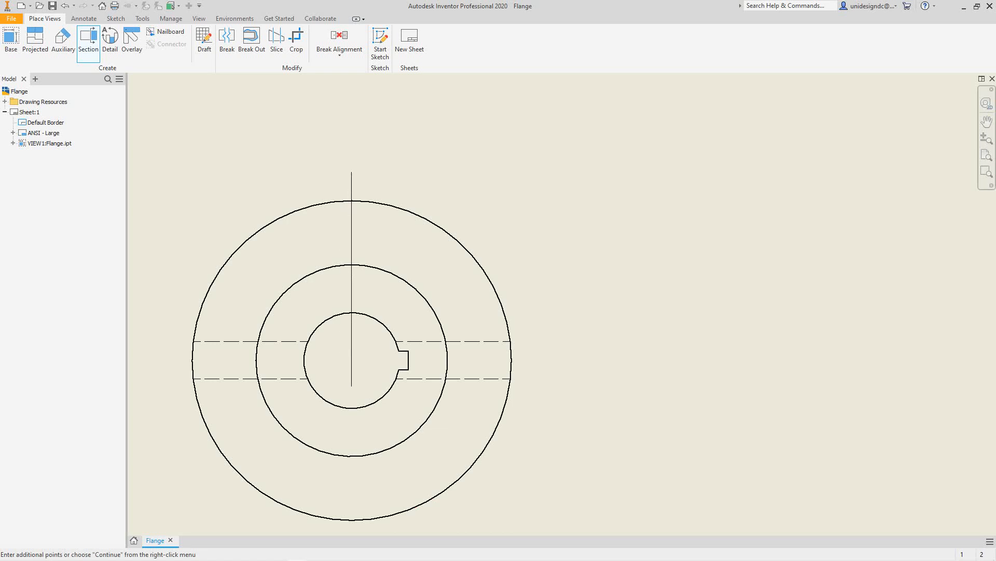
middle_drag(351, 384, 342, 338)
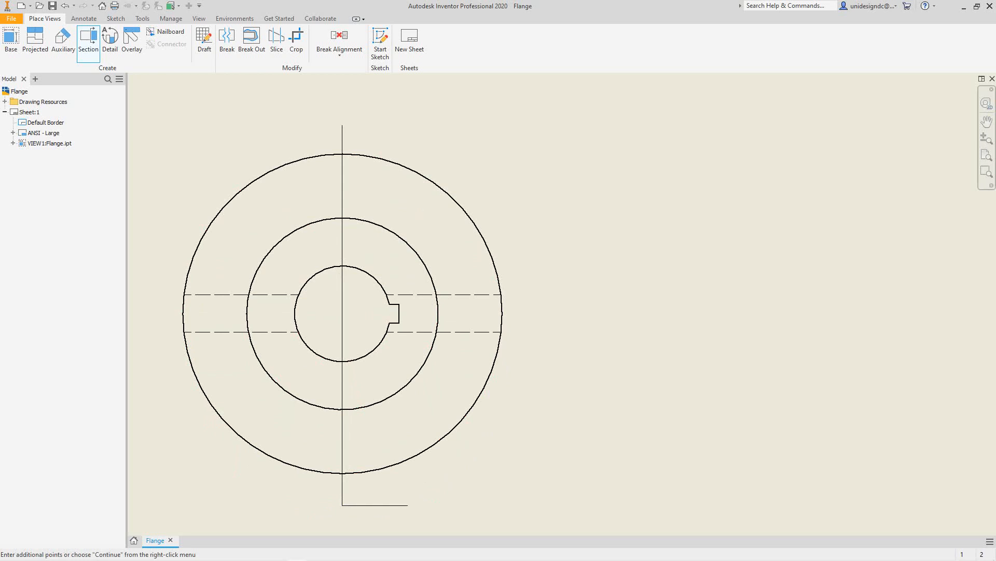
right_click(430, 505)
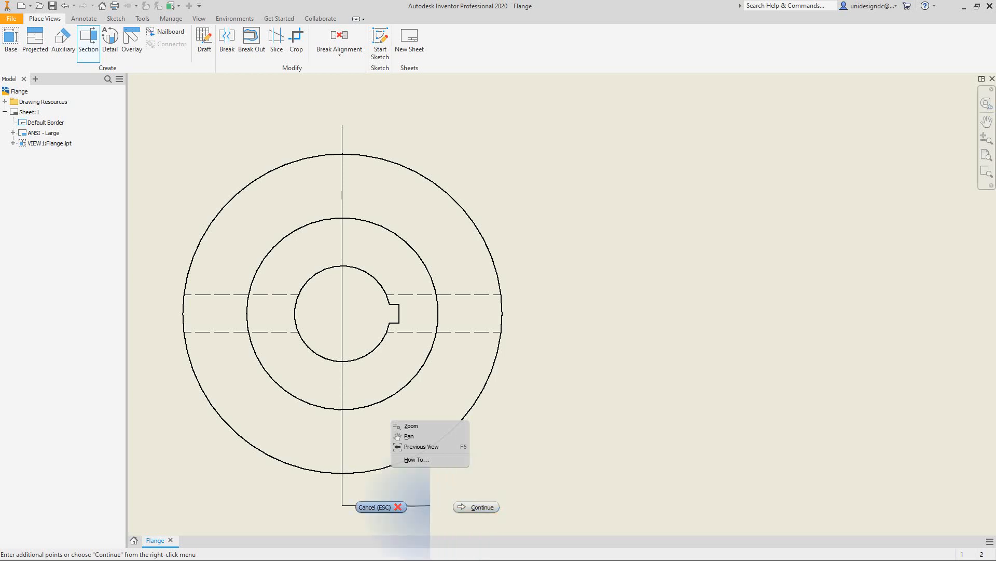
click(476, 507)
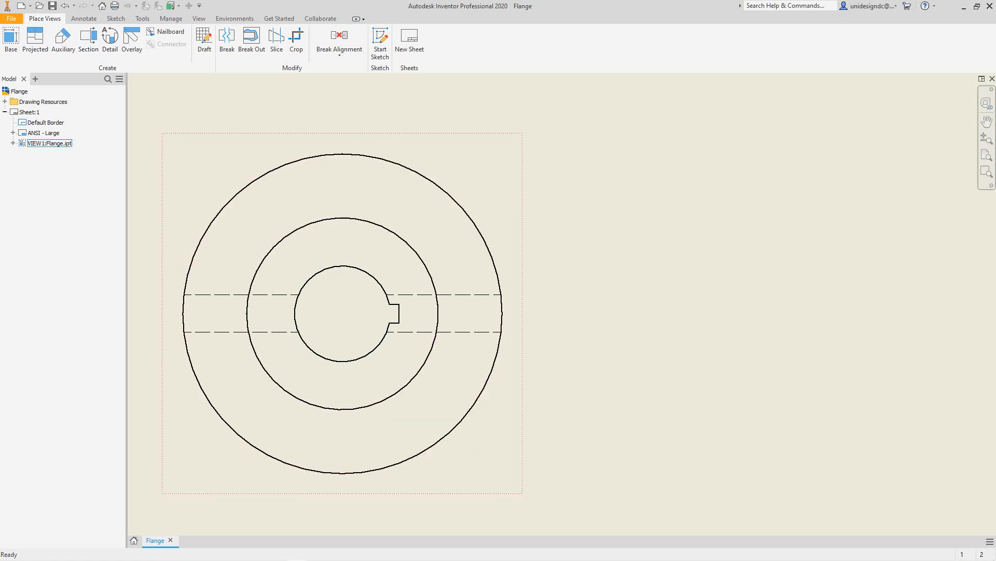
click(49, 143)
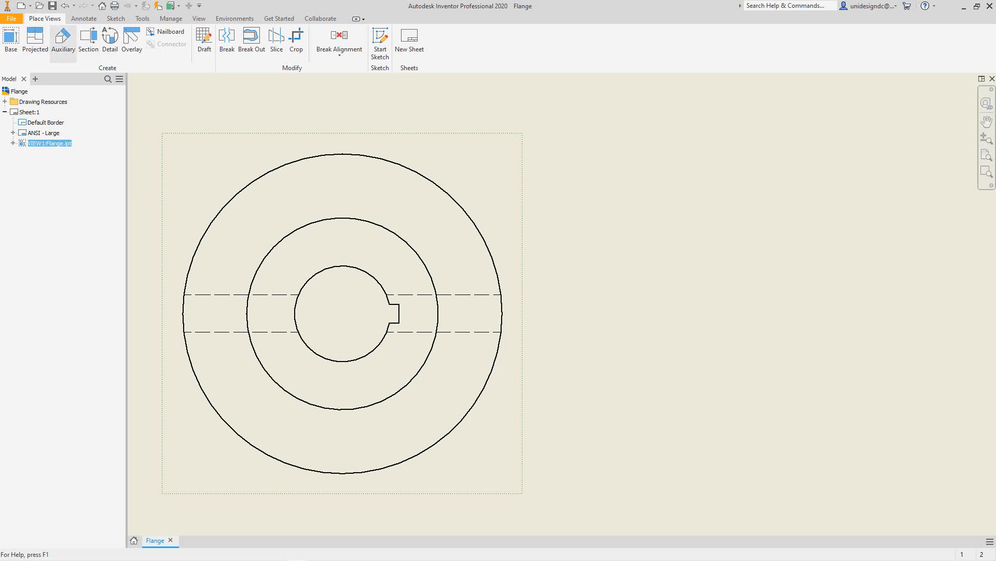
click(88, 39)
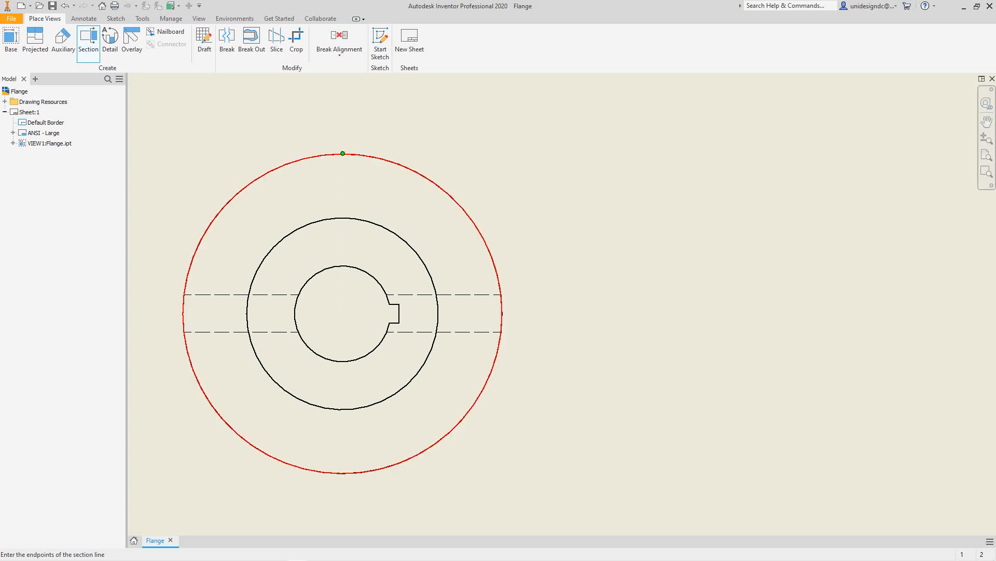
click(343, 153)
click(342, 132)
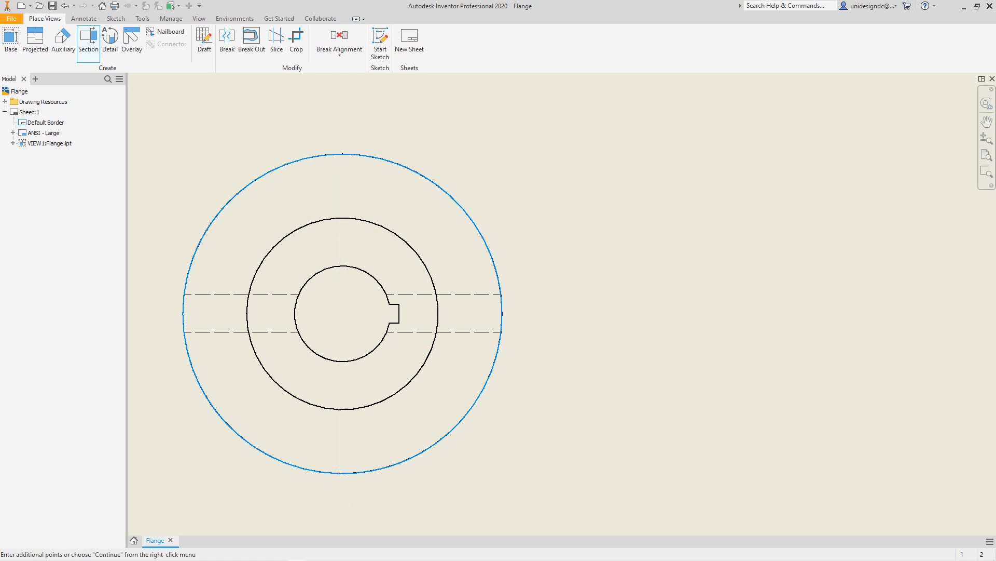
click(342, 498)
right_click(391, 505)
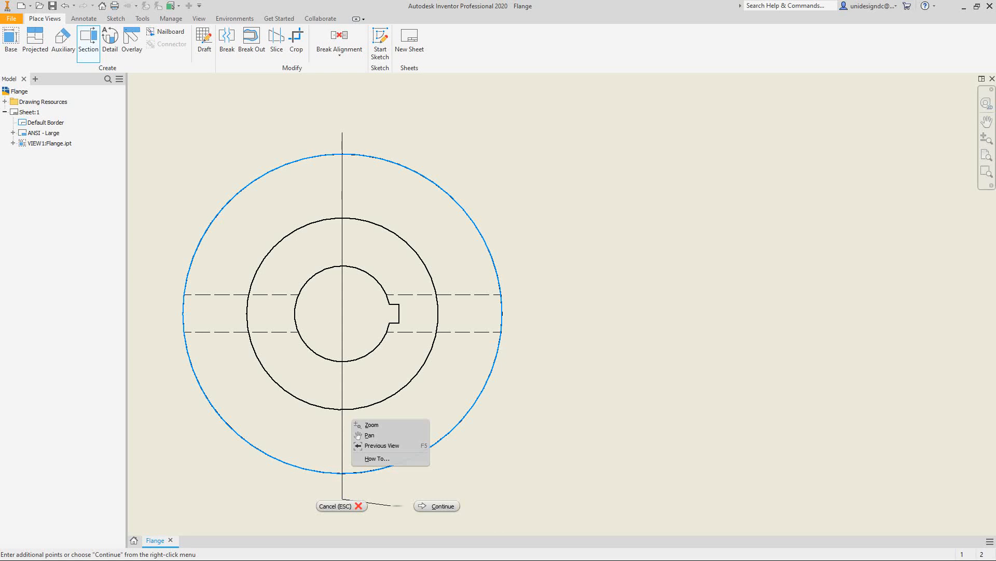
click(341, 505)
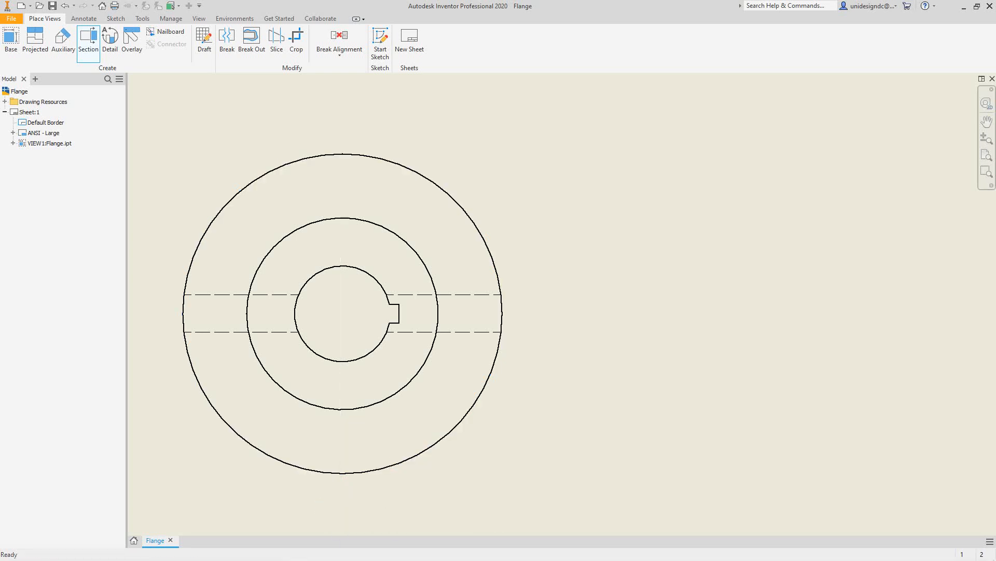
Define a vertical section line through the center of the flange's front view, extending slightly past its lower edge
scroll(367, 450, down, 3)
scroll(367, 450, up, 5)
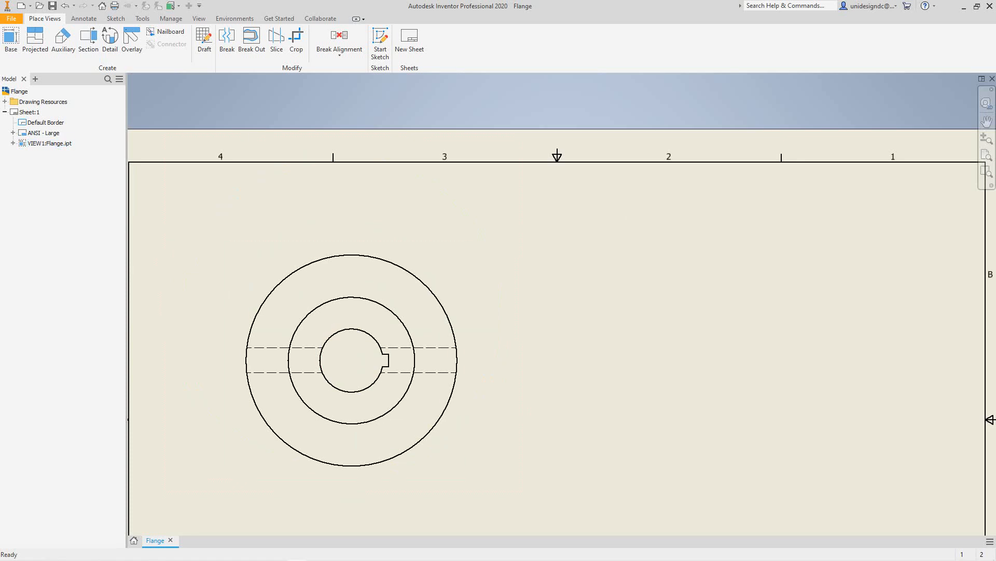
click(89, 39)
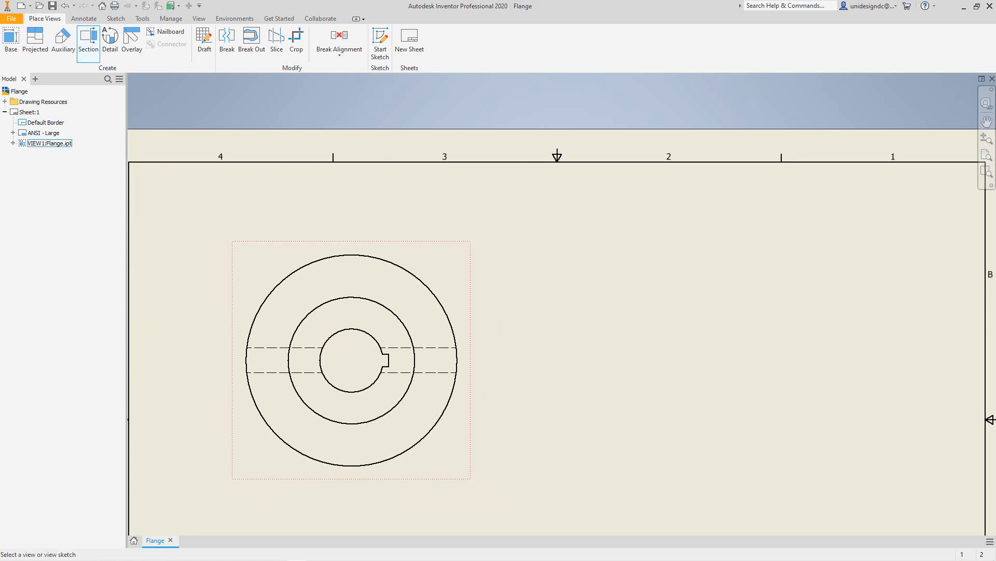
click(351, 360)
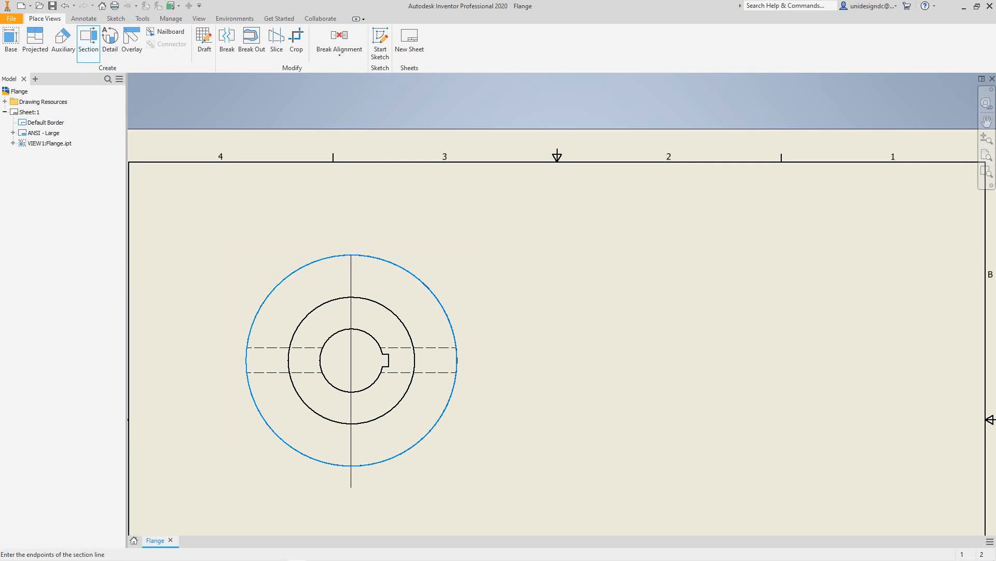
click(350, 487)
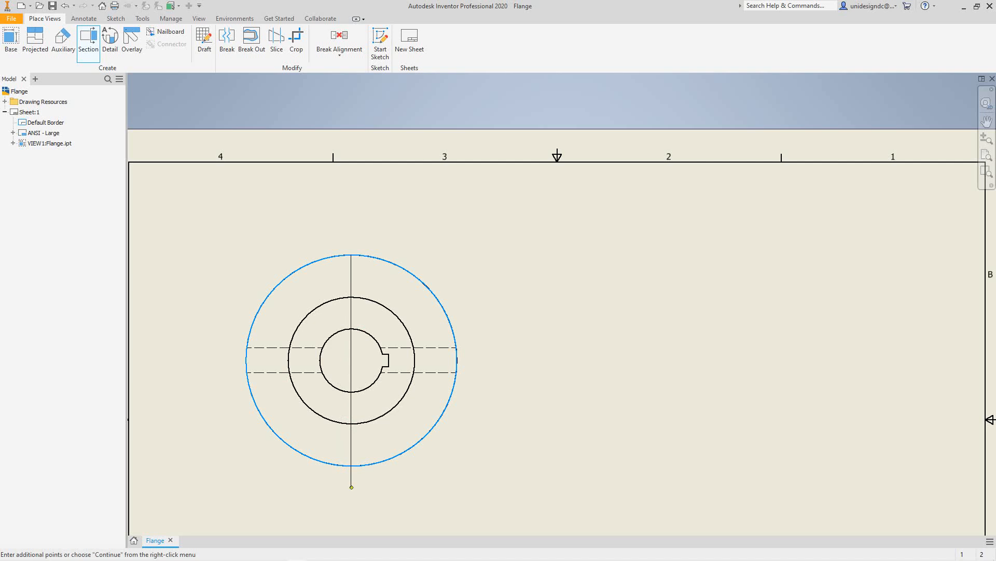
right_click(352, 487)
click(367, 488)
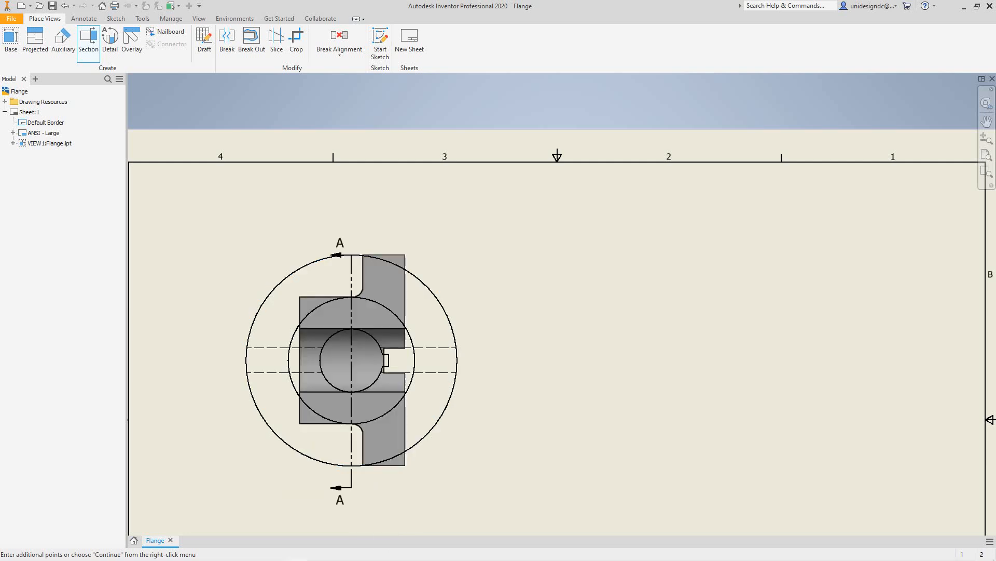
Place full-depth projected section view A at 1:1, level with the front view on the right side of the sheet
scroll(569, 435, down, 3)
middle_click(563, 435)
scroll(569, 435, down, 3)
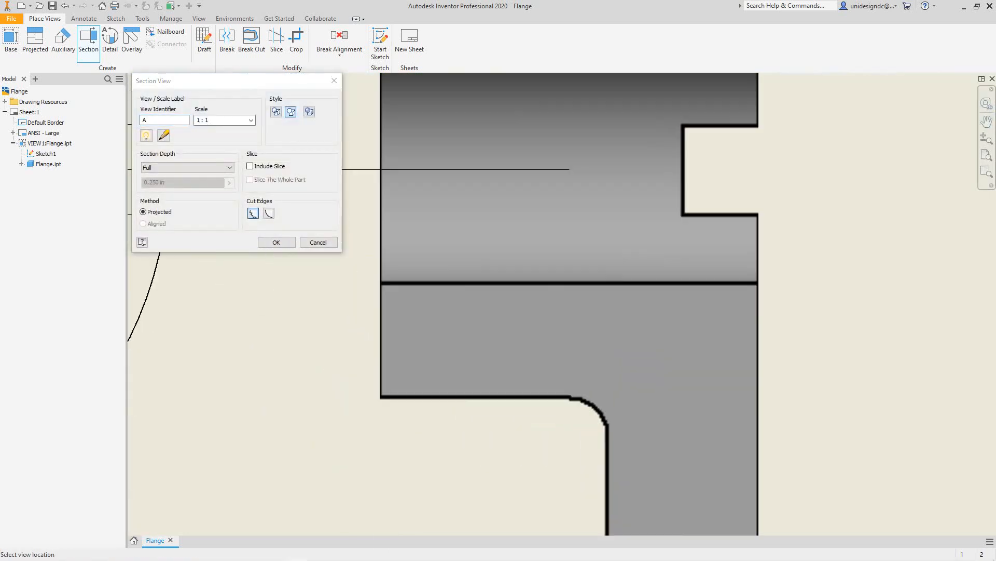
scroll(569, 170, up, 6)
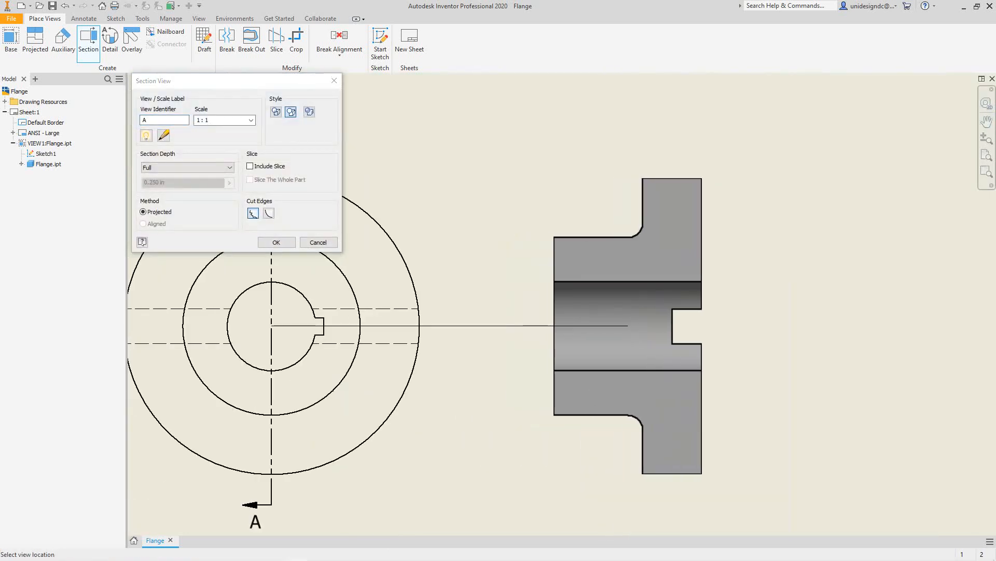
scroll(644, 400, down, 3)
scroll(643, 399, up, 5)
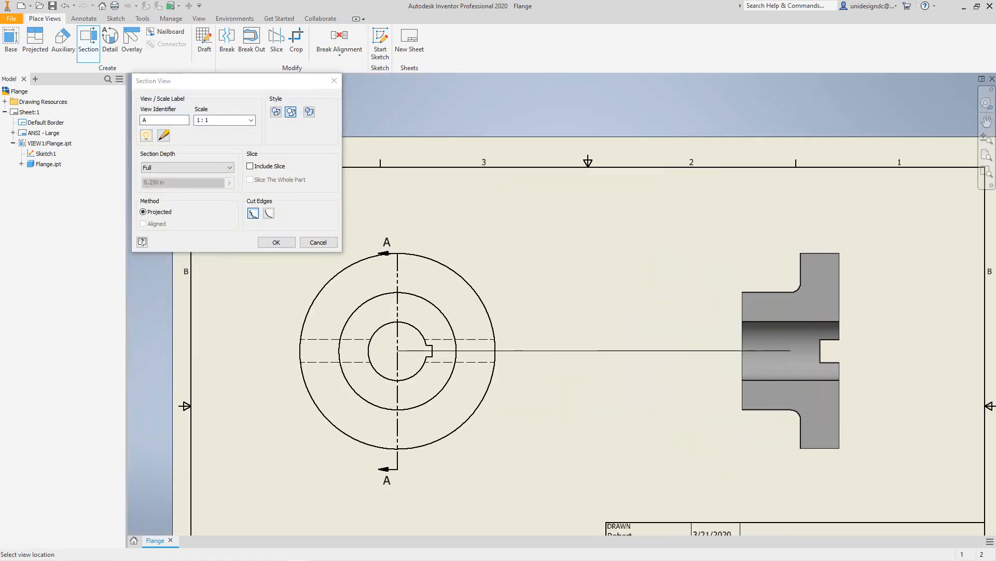
click(790, 351)
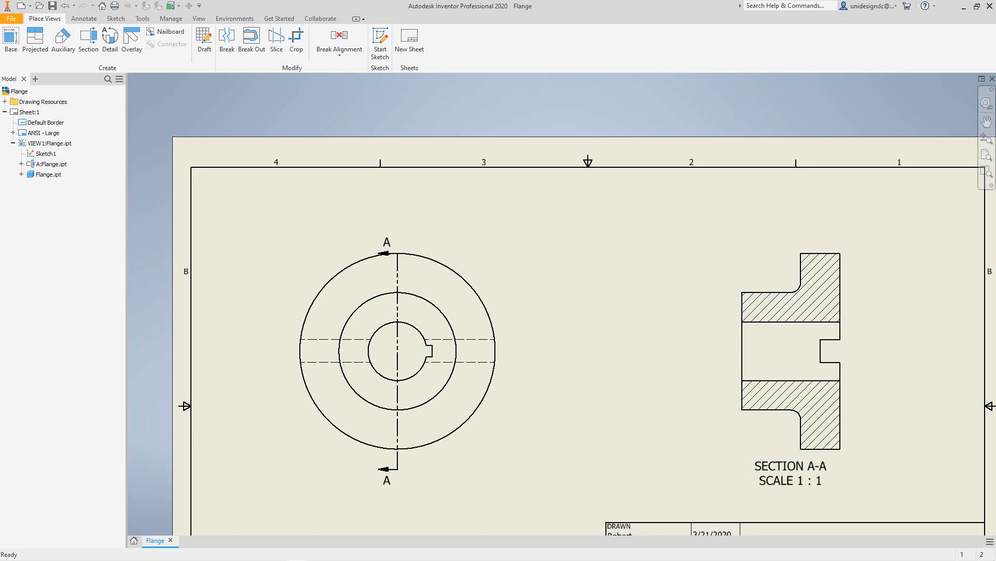
Set up a detail view of the front view with a circular fence, smooth cut edges and the full detail boundary displayed
scroll(665, 298, down, 3)
scroll(665, 298, up, 5)
middle_drag(665, 298, 608, 243)
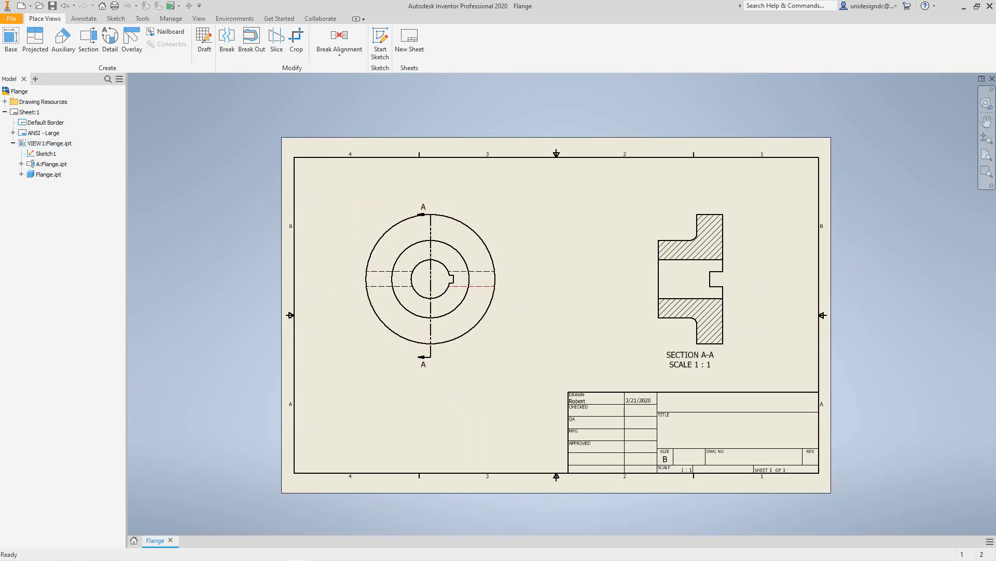
scroll(476, 287, up, 2)
scroll(476, 287, down, 3)
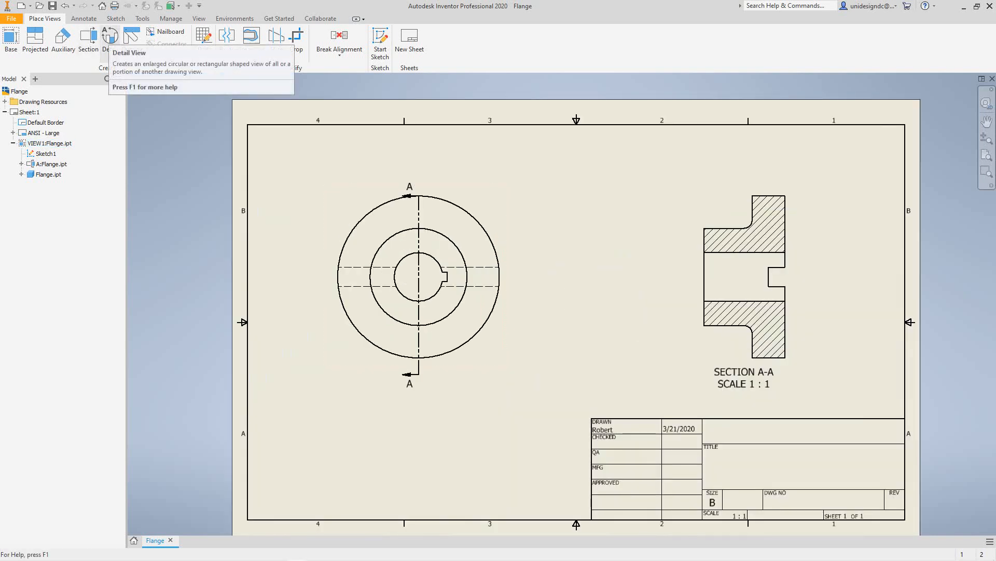
click(109, 36)
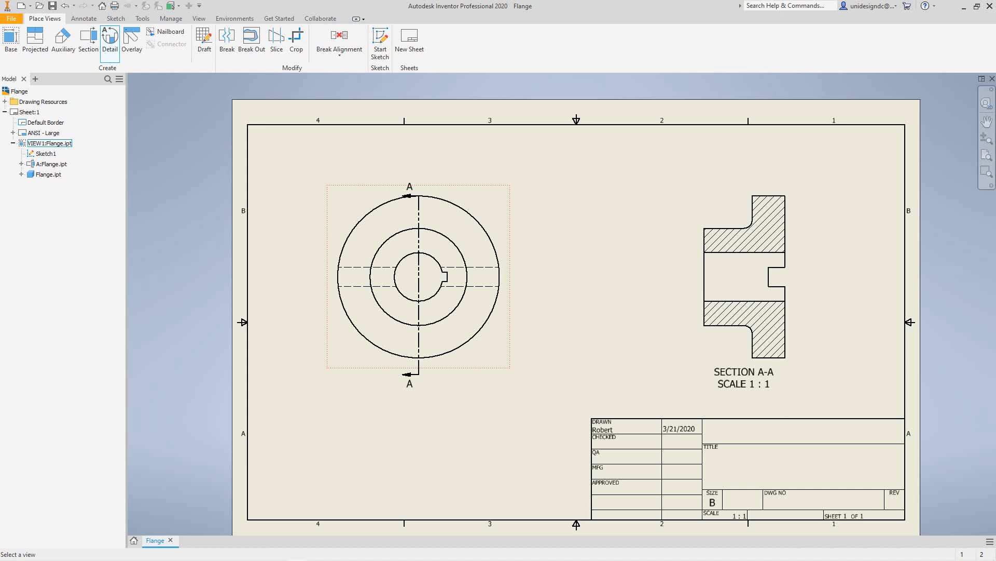
click(418, 276)
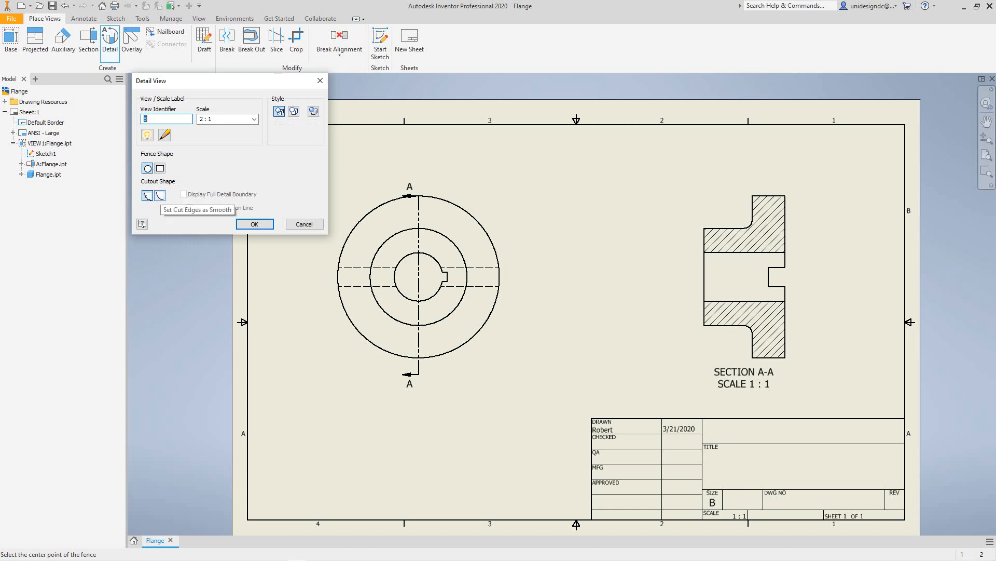
click(159, 195)
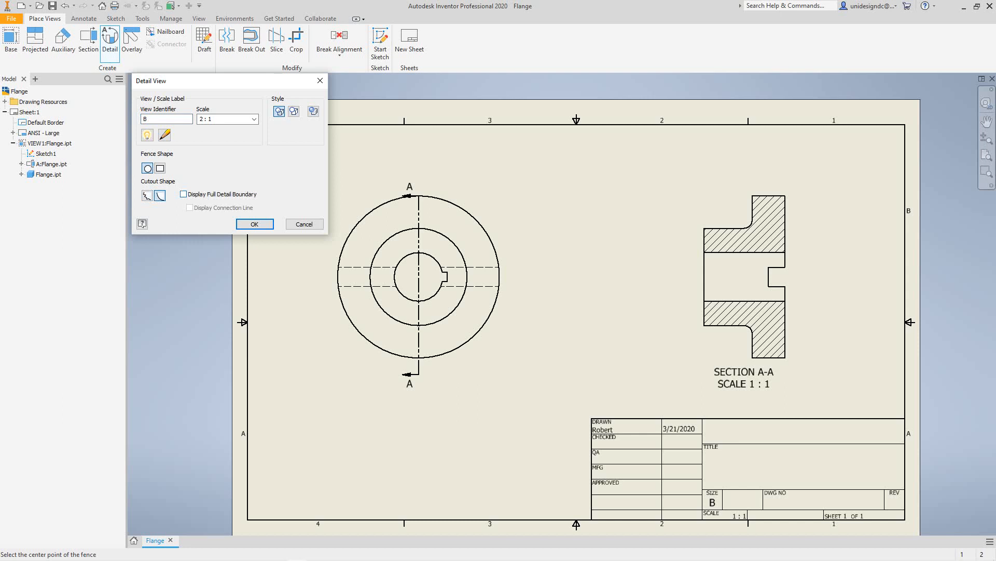
click(183, 194)
Fence the bore's keyway with a circle and place detail view B at 2:1 below the front view
scroll(444, 276, up, 3)
scroll(443, 277, down, 4)
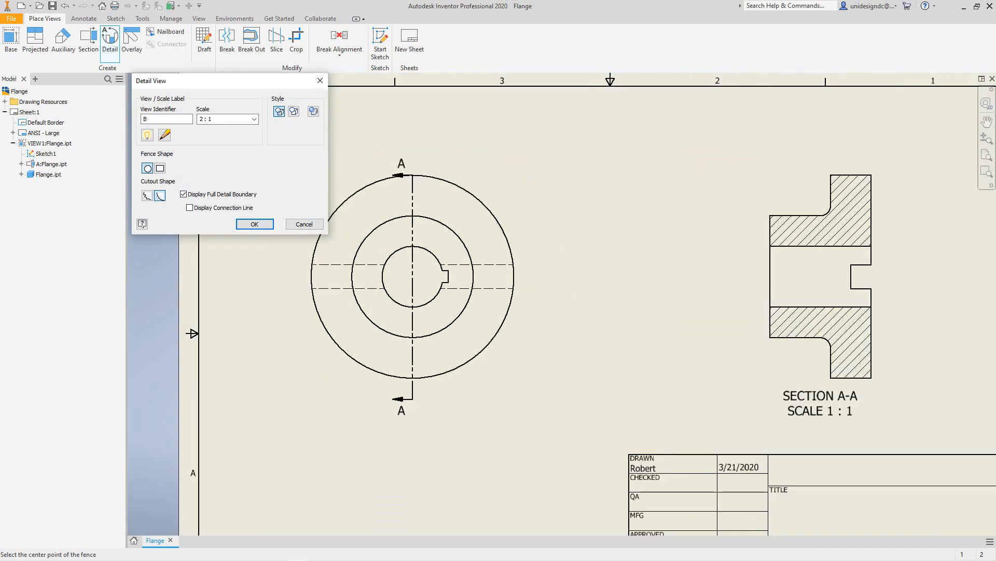
click(446, 275)
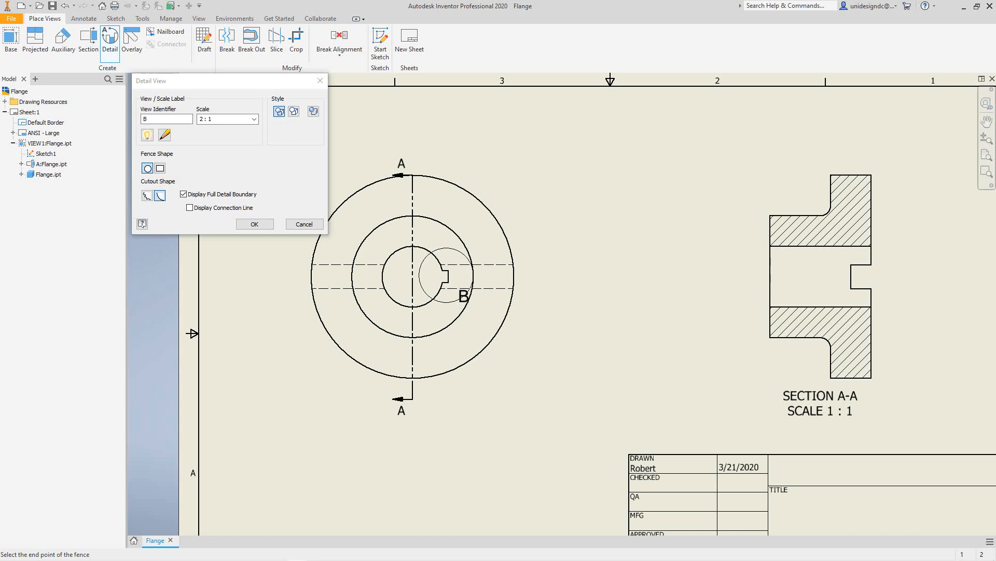
click(465, 295)
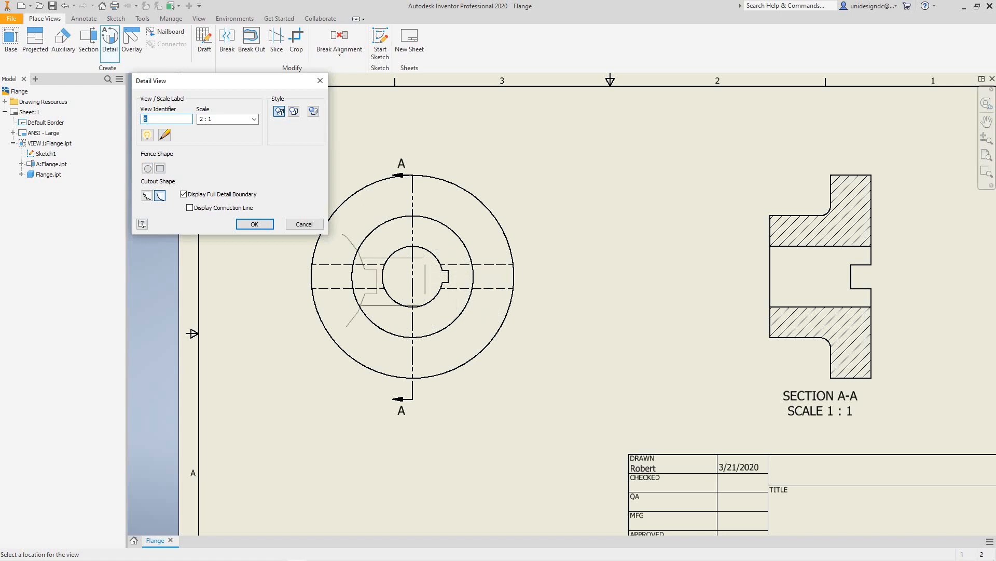
scroll(408, 385, up, 3)
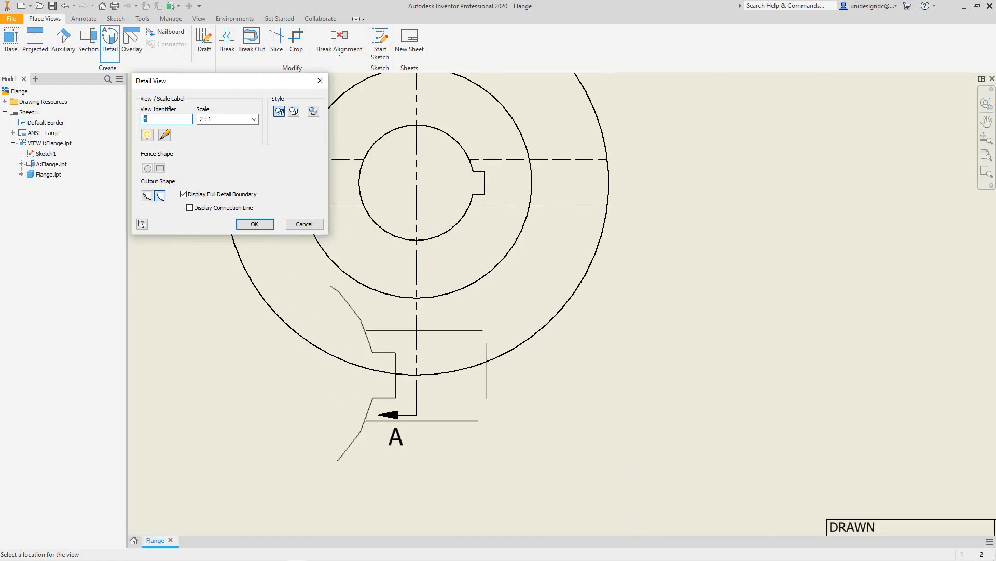
scroll(428, 449, down, 4)
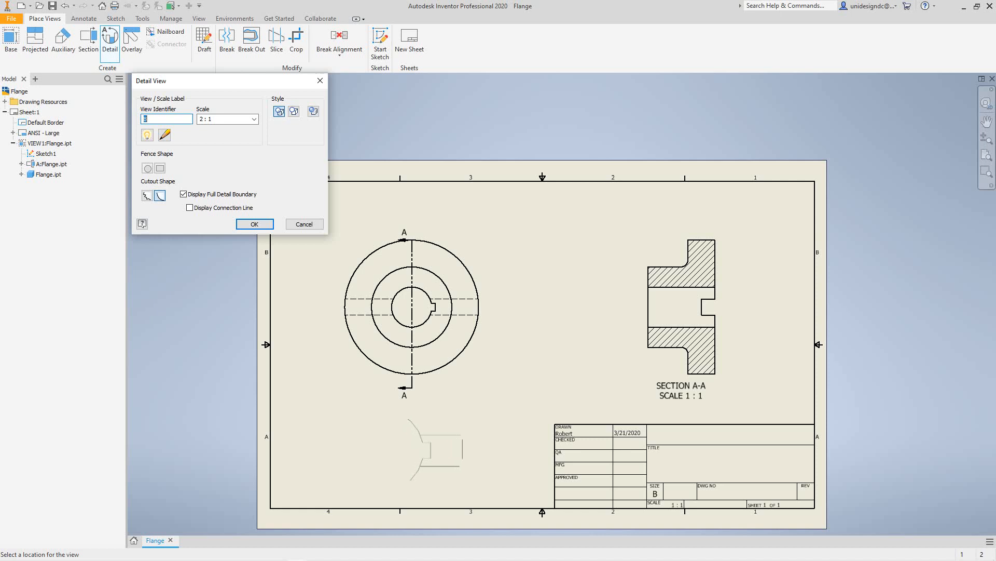
click(423, 452)
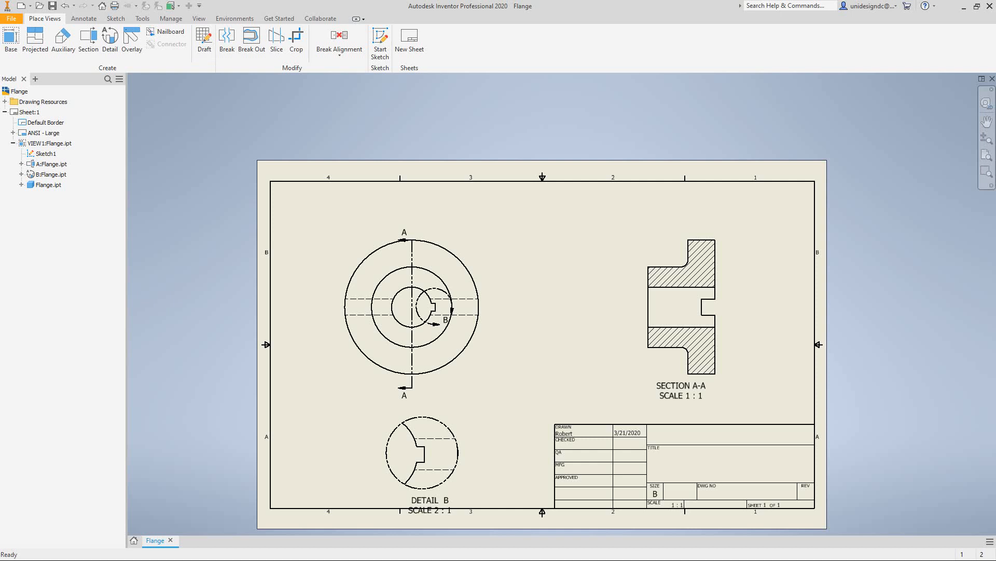
right_click(245, 98)
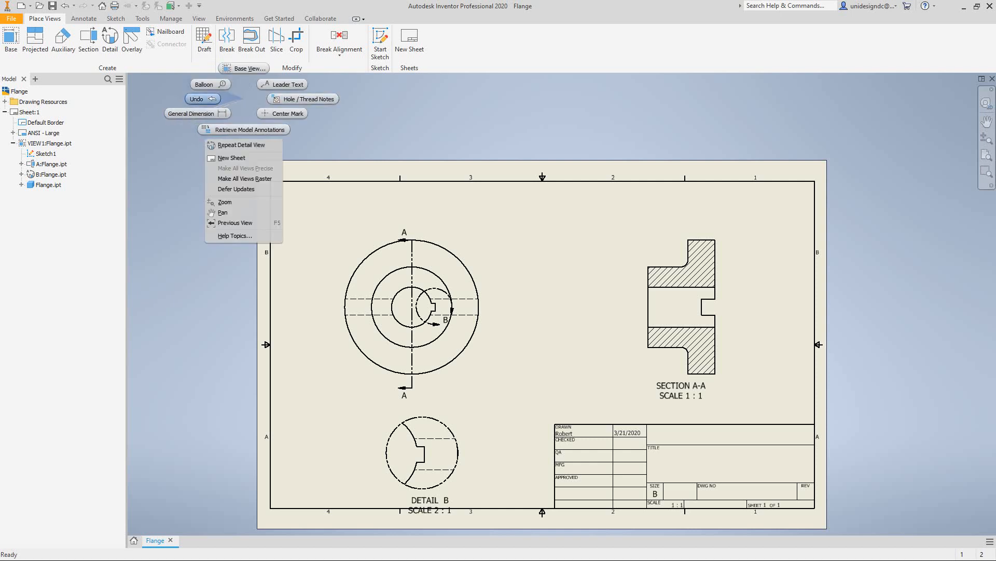
key(Escape)
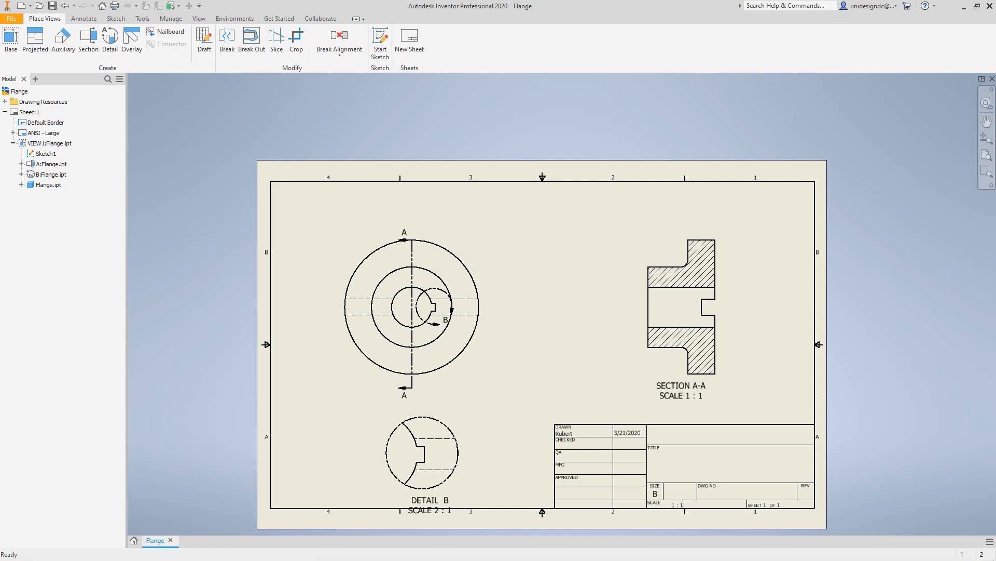
scroll(450, 332, up, 5)
scroll(447, 329, down, 10)
scroll(467, 332, up, 4)
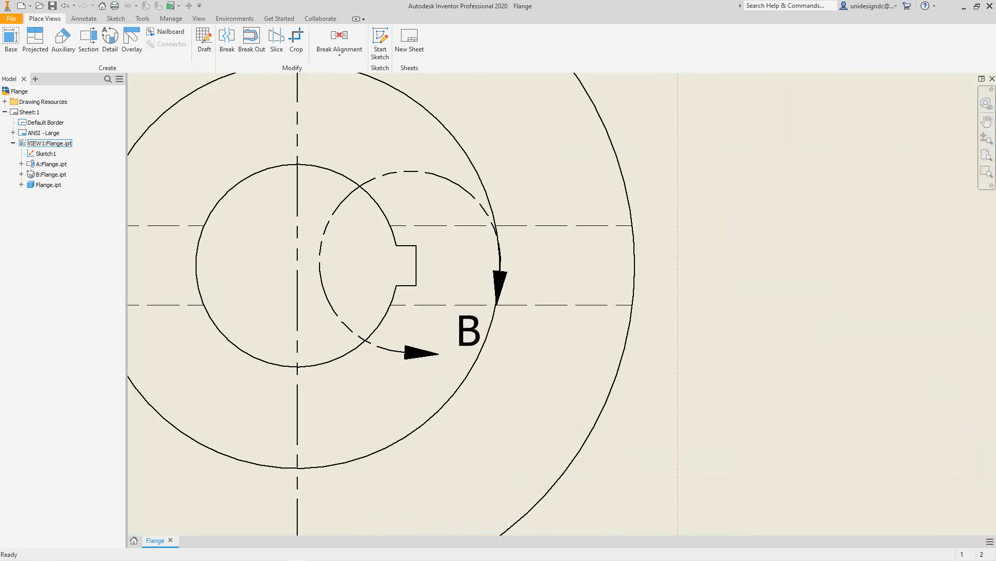
scroll(467, 332, down, 2)
scroll(448, 316, up, 6)
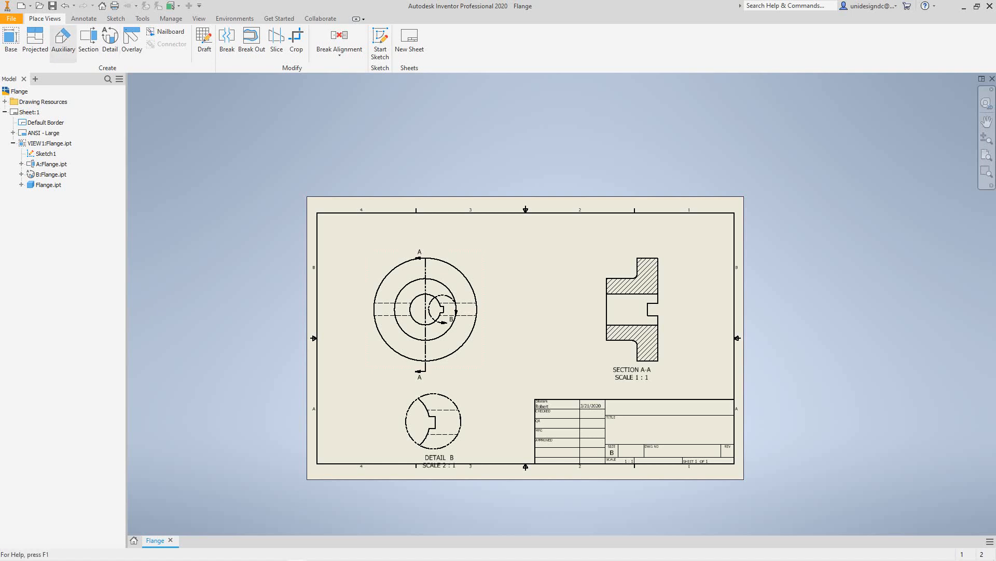
click(84, 19)
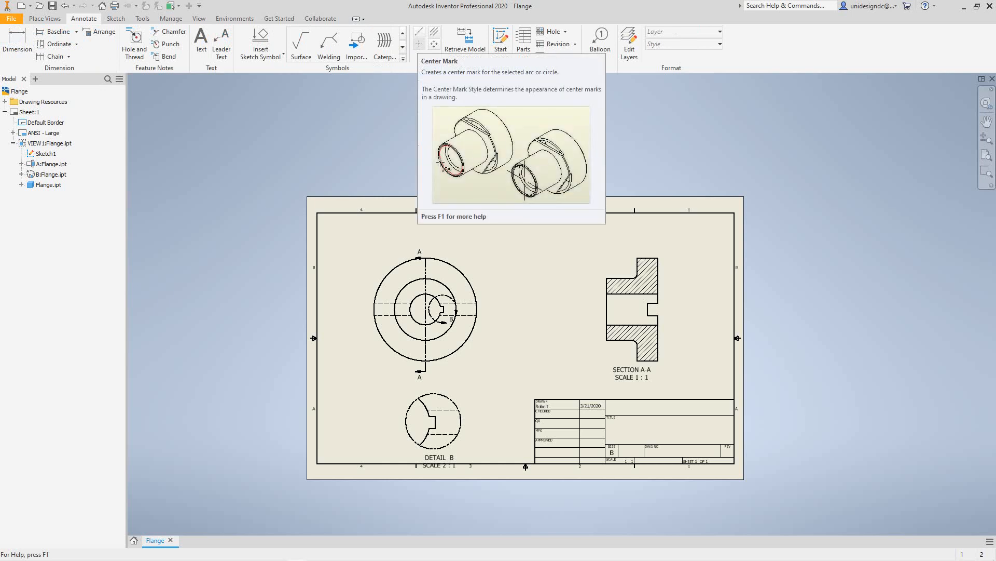
click(419, 43)
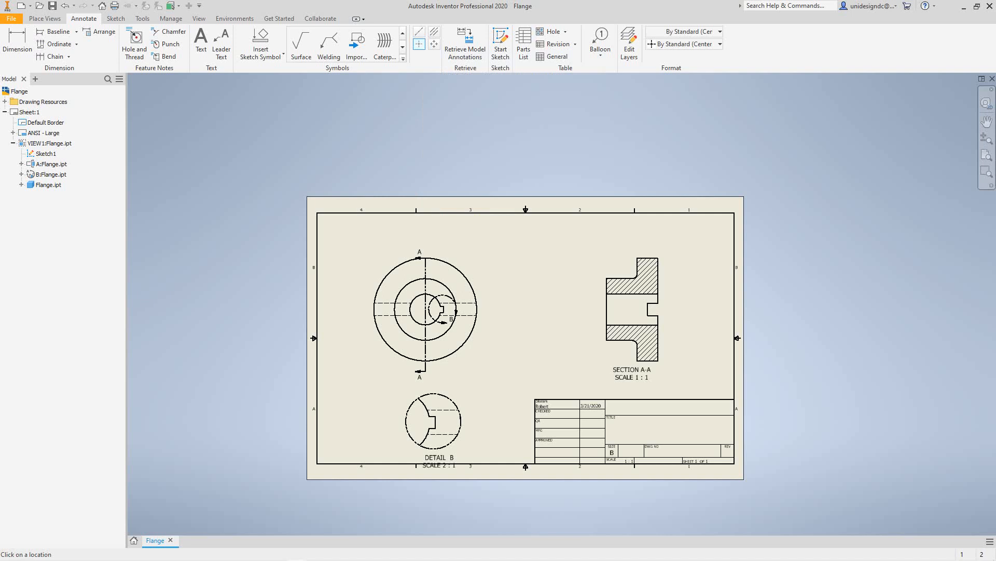
scroll(452, 315, down, 2)
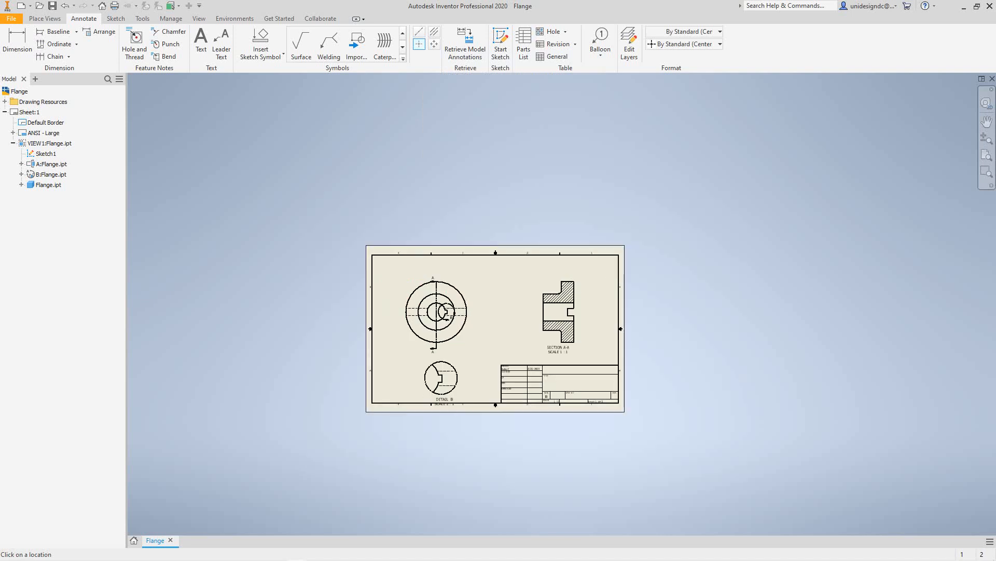
scroll(602, 317, up, 2)
scroll(603, 318, down, 3)
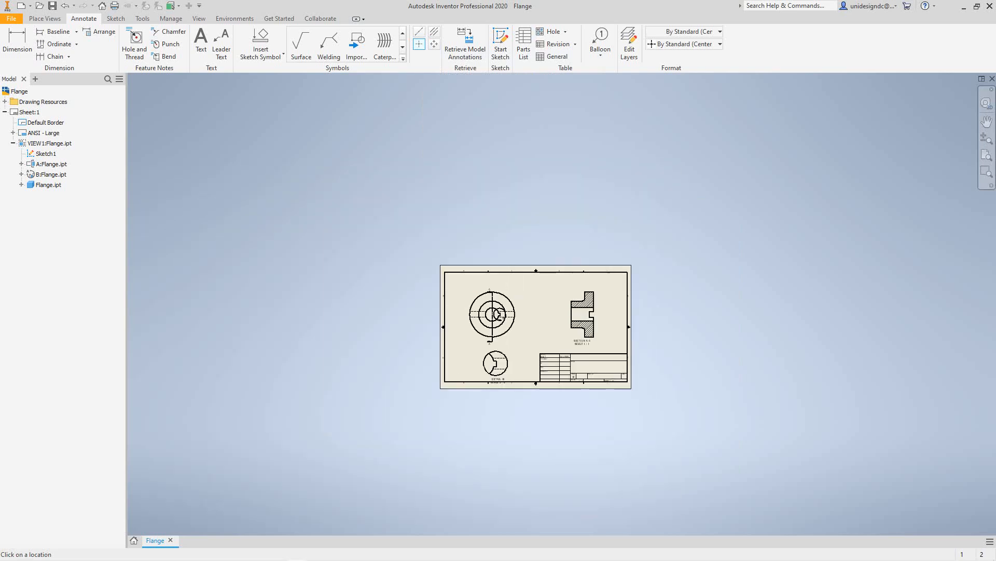
scroll(603, 318, up, 5)
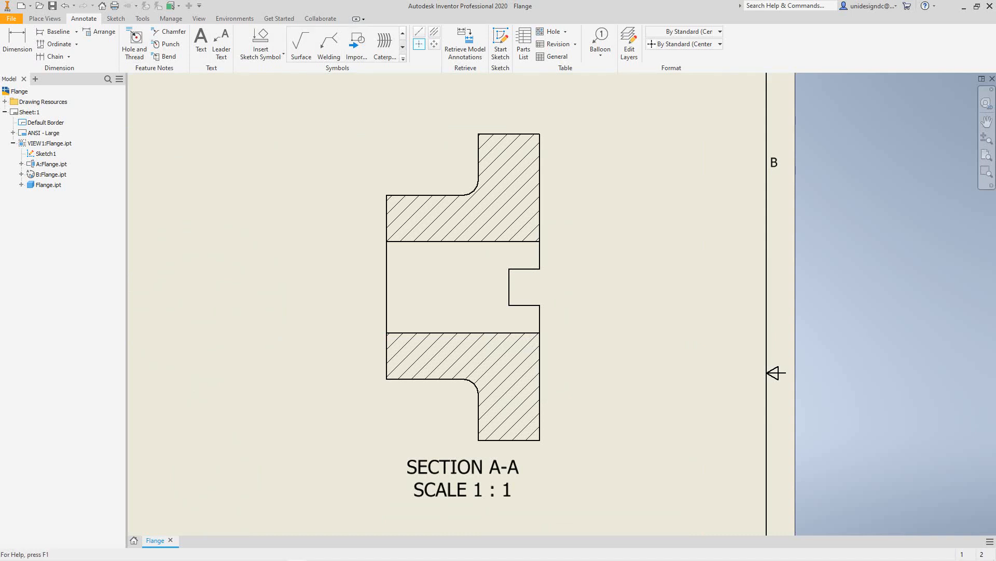
click(419, 44)
scroll(472, 282, down, 4)
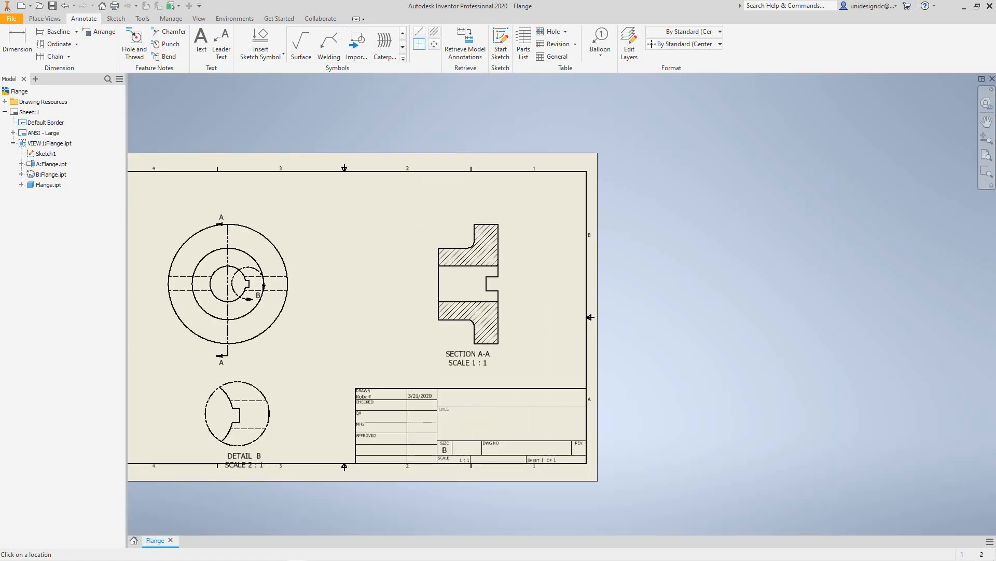
middle_drag(472, 281, 519, 265)
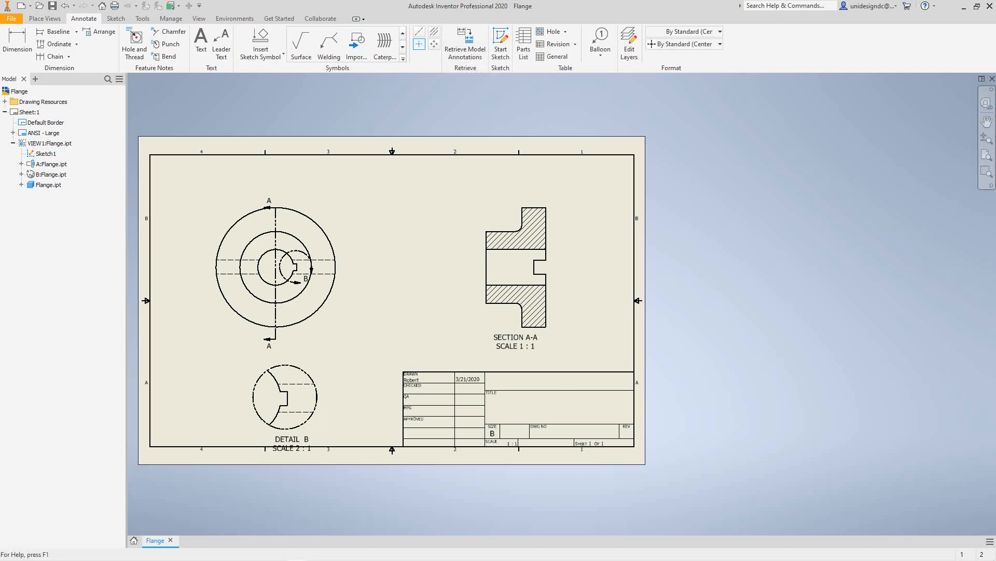
Add a bisector centerline between the two bore edges in section view A-A
click(434, 32)
click(515, 285)
click(515, 249)
Add a bisector centerline between the keyway's upper and lower edges in detail view B
scroll(282, 392, up, 2)
scroll(283, 392, down, 5)
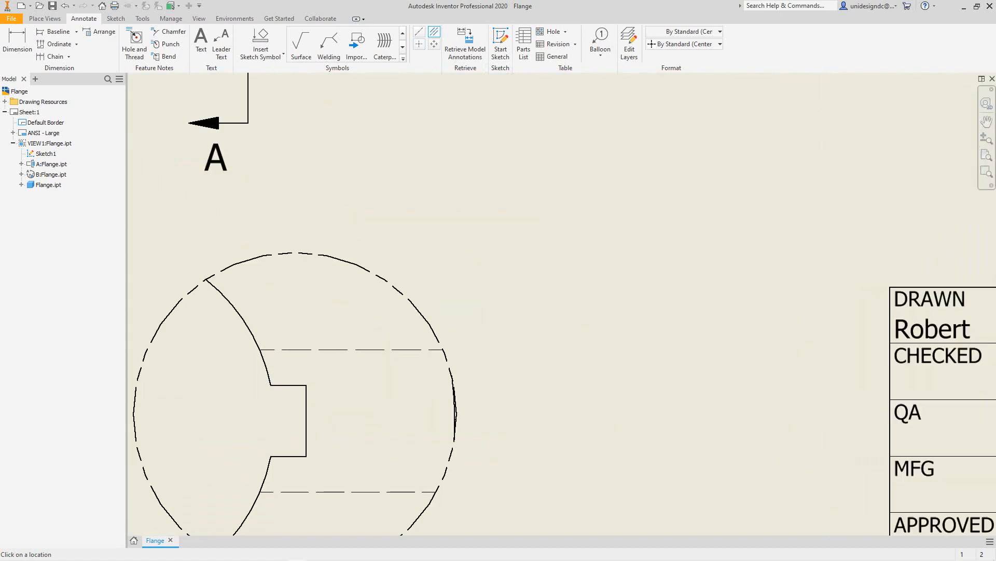
click(288, 384)
click(289, 456)
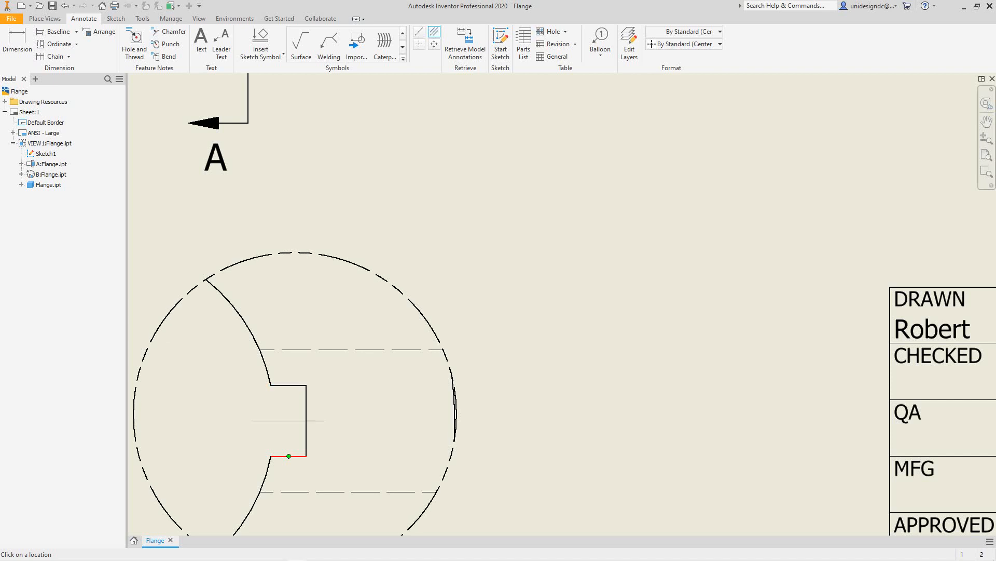
Retrieve the model's sketch and feature dimensions into section view A-A, using features as the source
scroll(306, 411, up, 3)
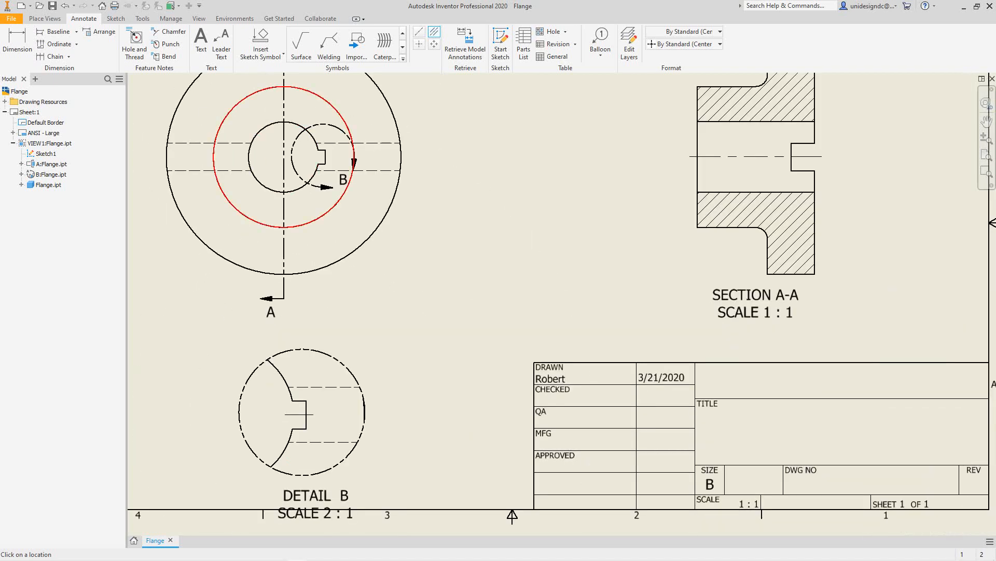
scroll(397, 186, up, 4)
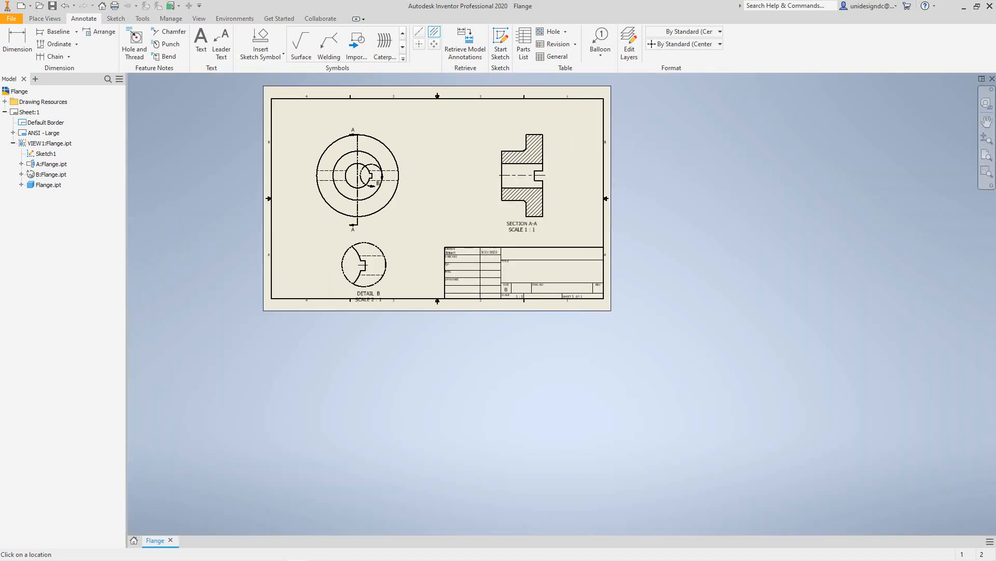
scroll(534, 170, up, 3)
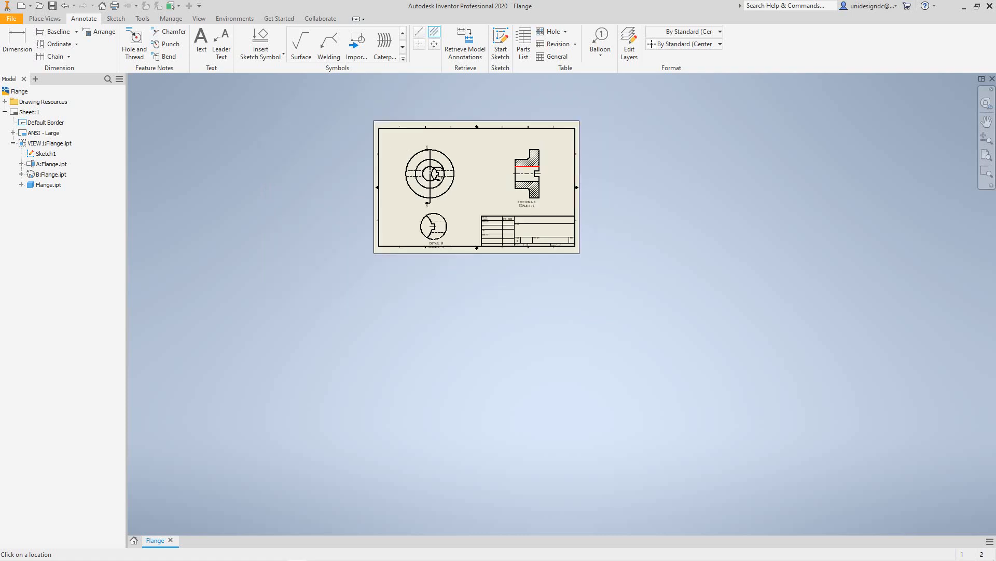
scroll(576, 151, up, 3)
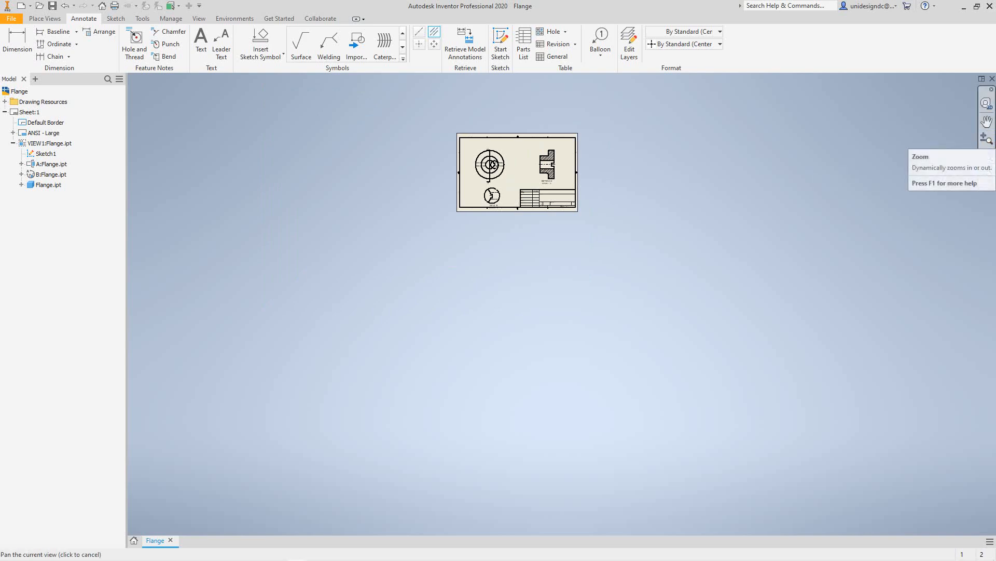
click(986, 155)
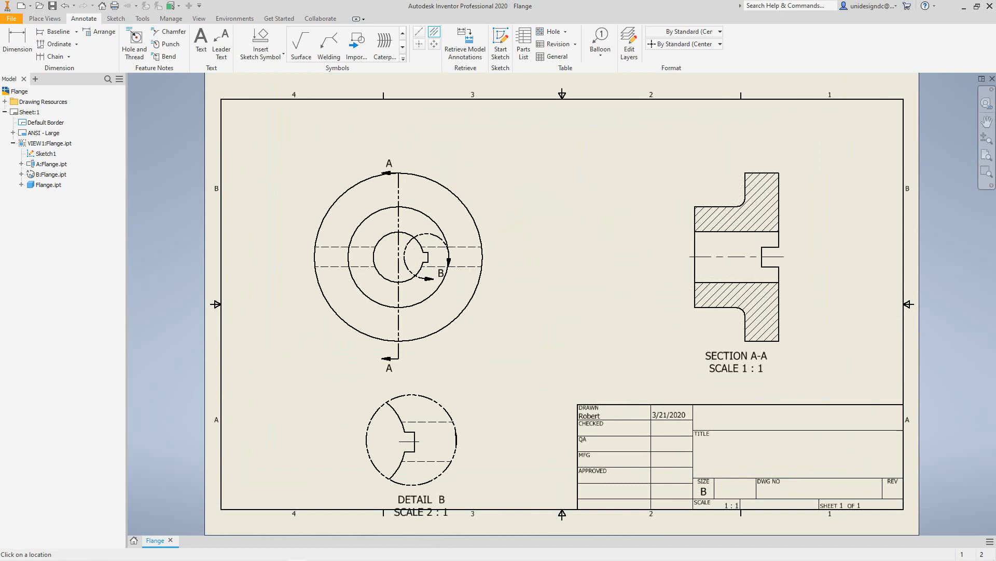
mouse_move(398, 300)
click(465, 43)
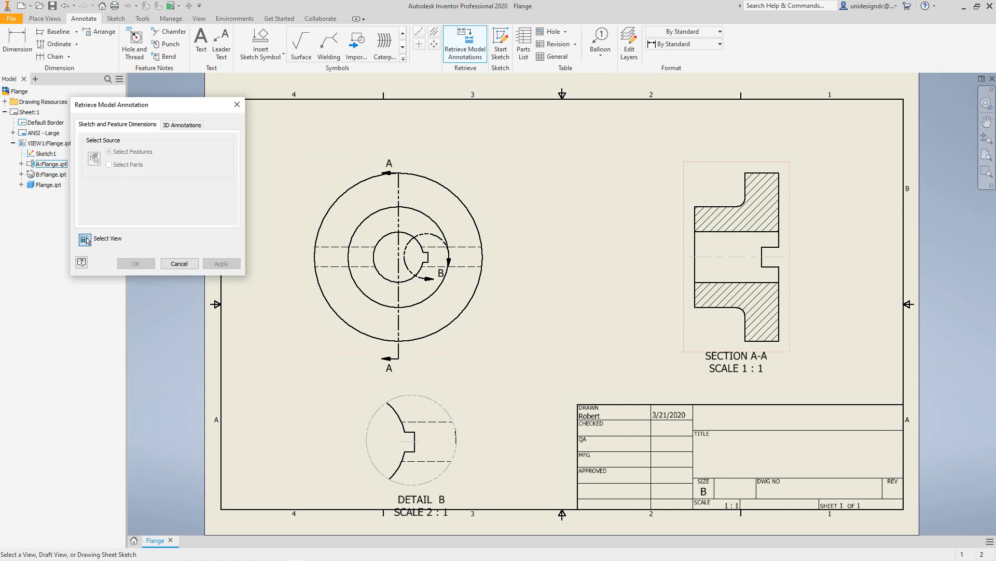
click(736, 256)
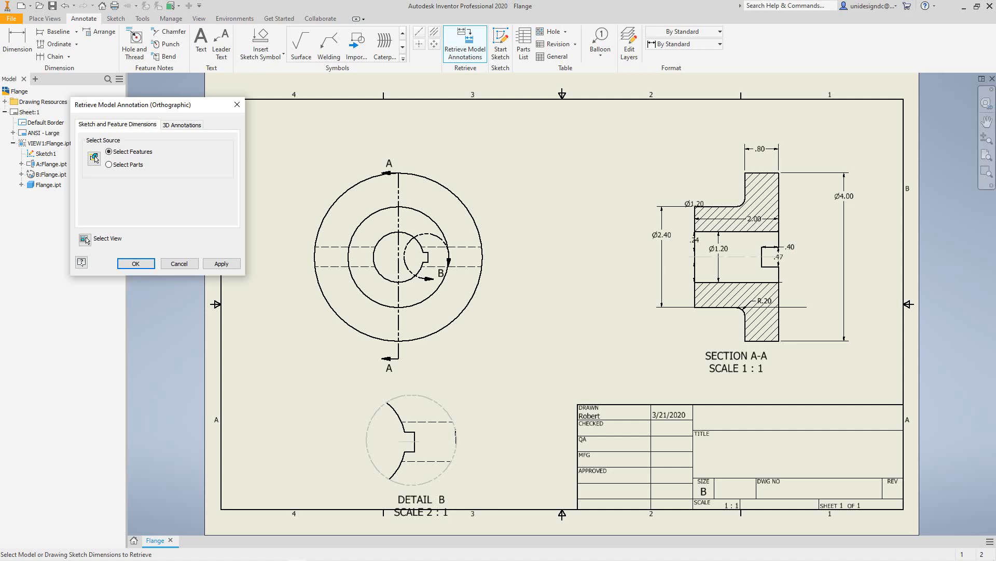
scroll(922, 238, up, 1)
scroll(923, 238, down, 3)
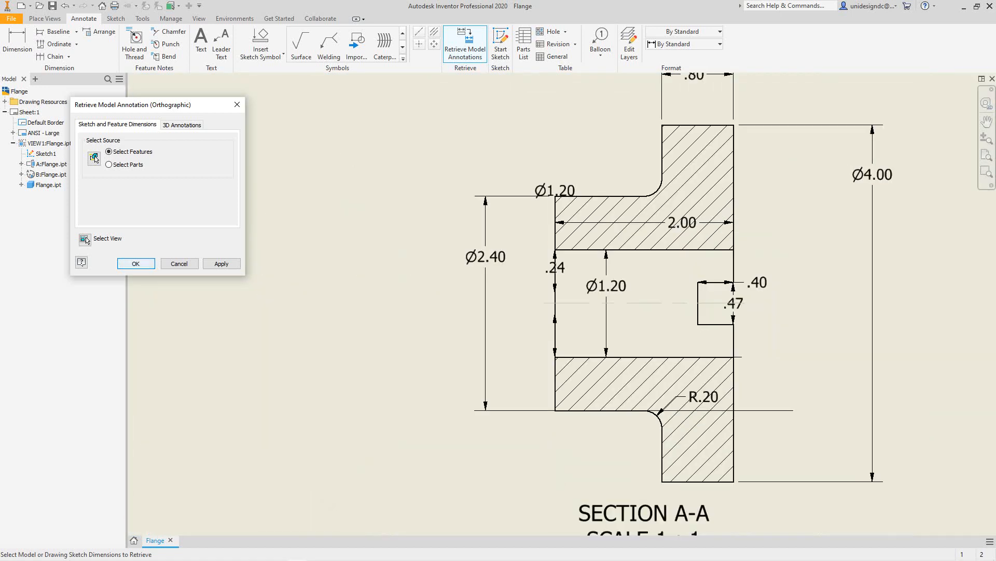
click(86, 239)
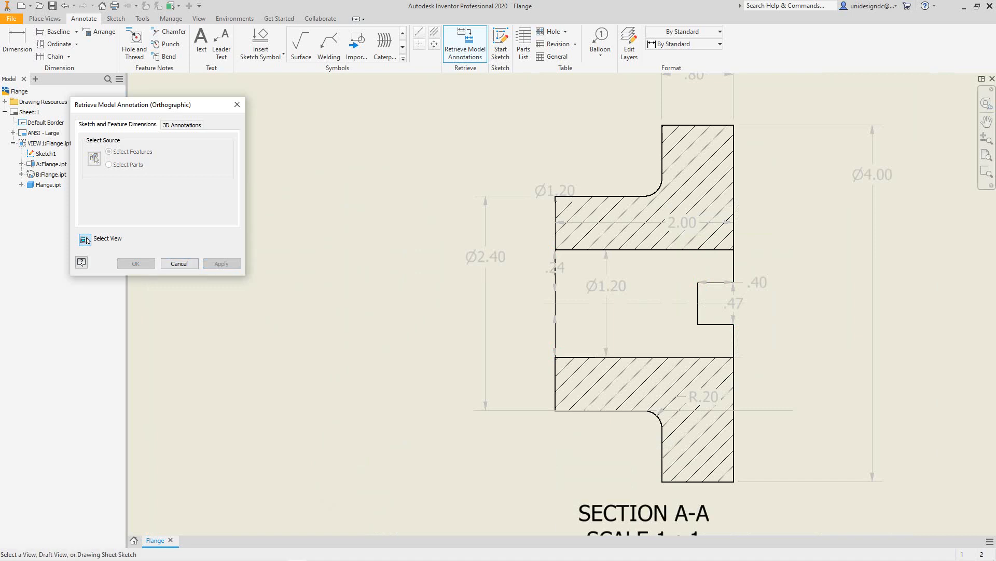
key(Escape)
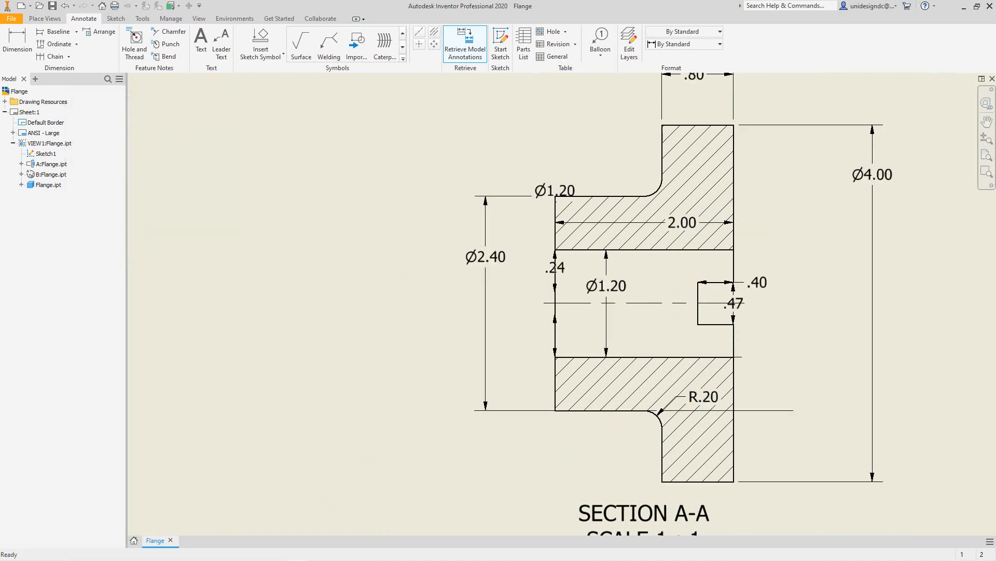
Move the 2.00 overall length dimension of section A-A above the .80 flange thickness dimension
scroll(491, 281, up, 5)
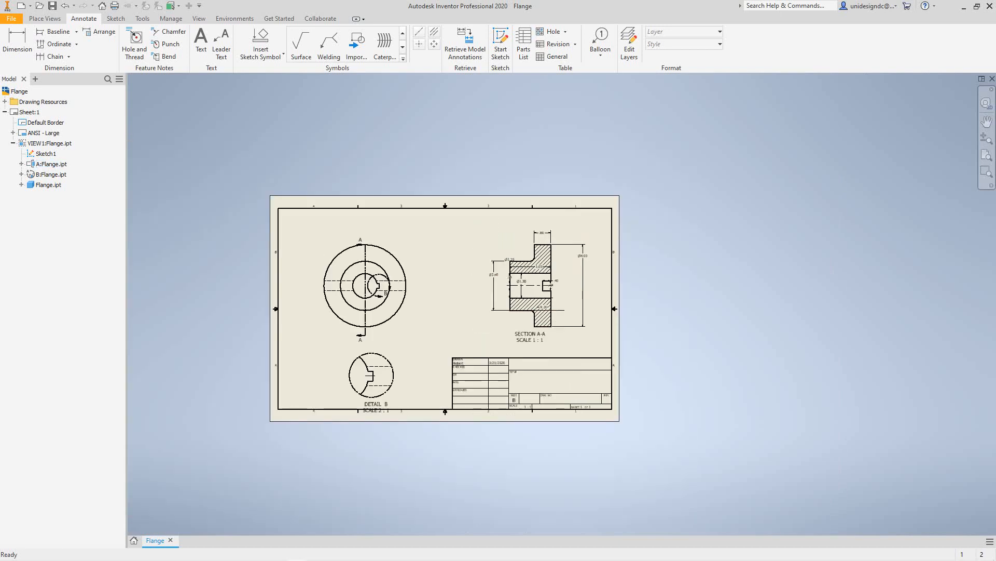
scroll(501, 282, down, 5)
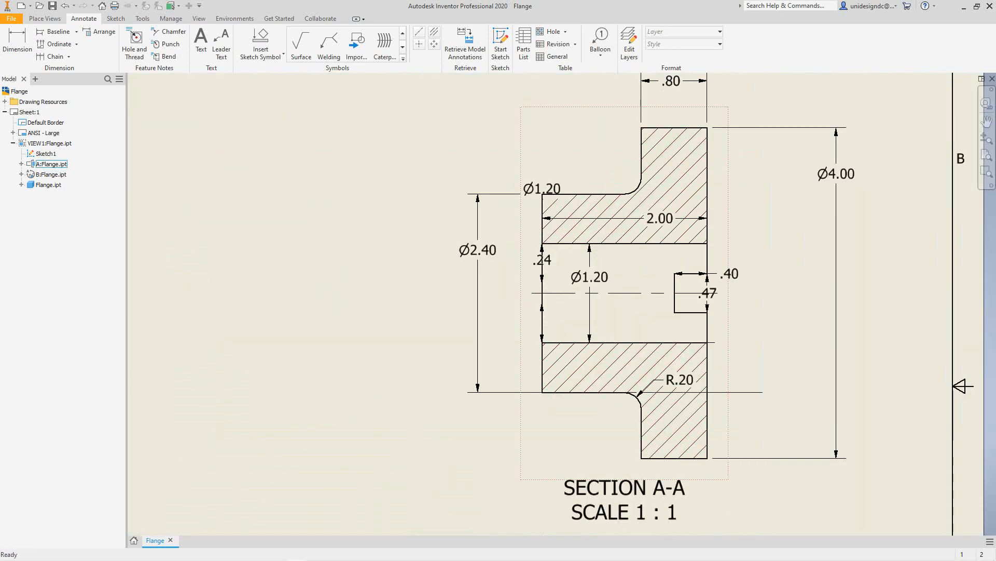
middle_drag(675, 353, 675, 354)
middle_drag(707, 231, 679, 319)
scroll(679, 320, down, 3)
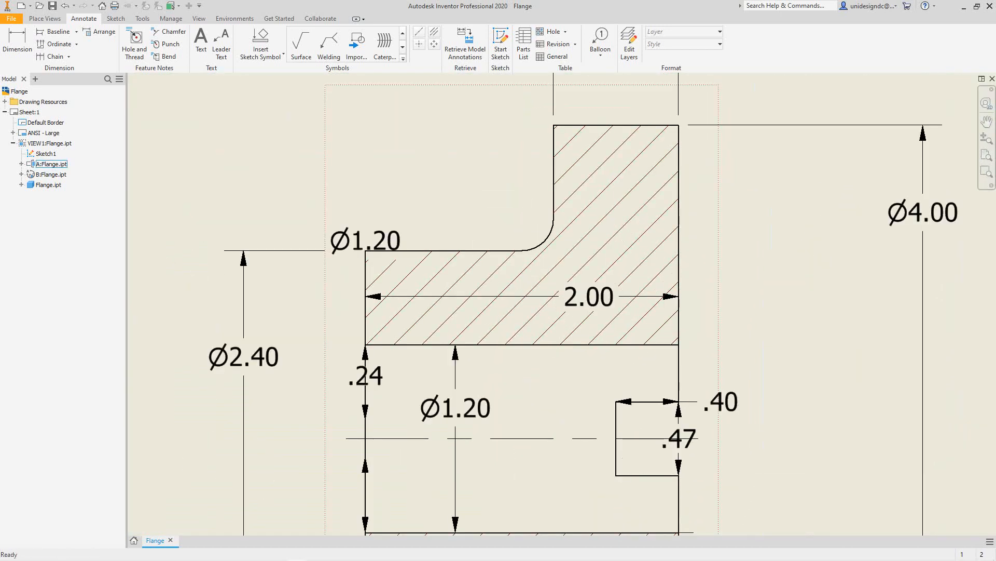
scroll(637, 296, up, 4)
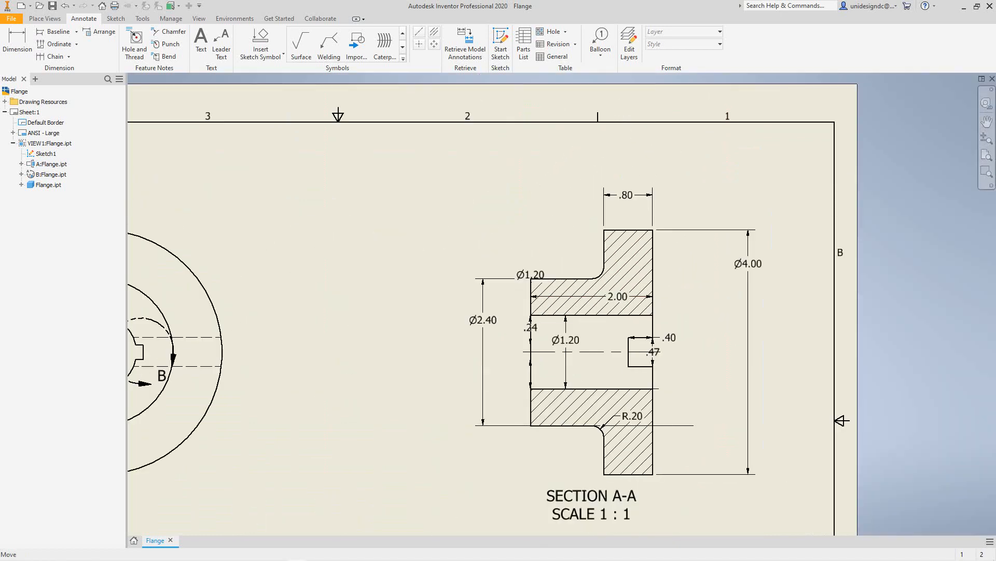
drag(618, 224, 618, 169)
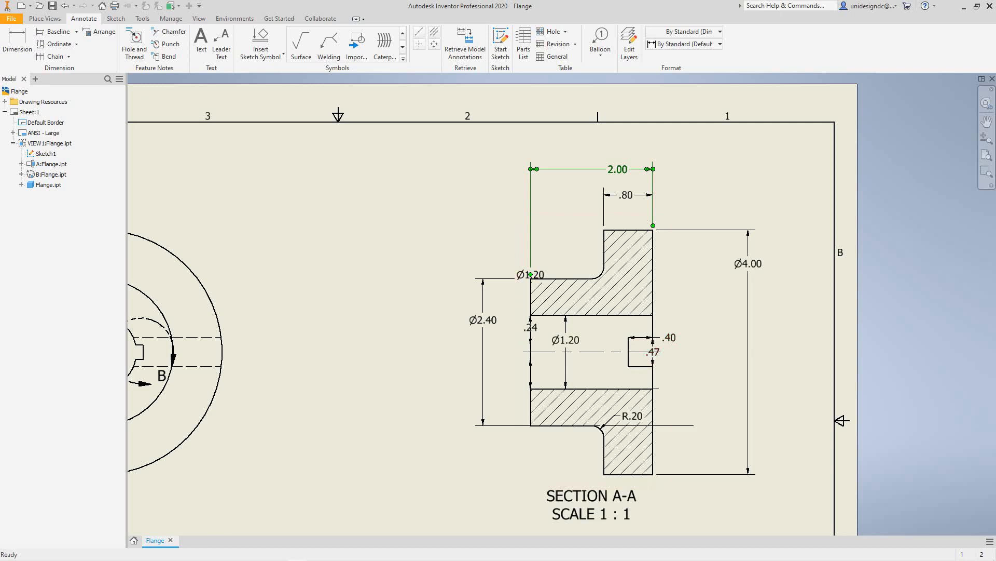
Move the Ø2.40 hub dimension further out to the left of section A-A and the Ø1.20 bore dimension between it and the hub
click(483, 320)
drag(483, 319, 428, 319)
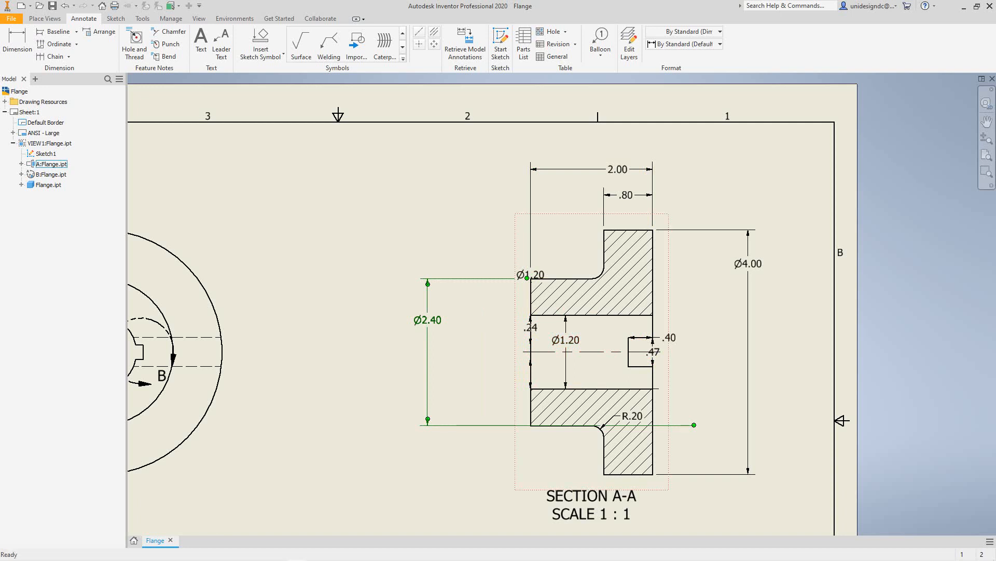
drag(566, 340, 483, 339)
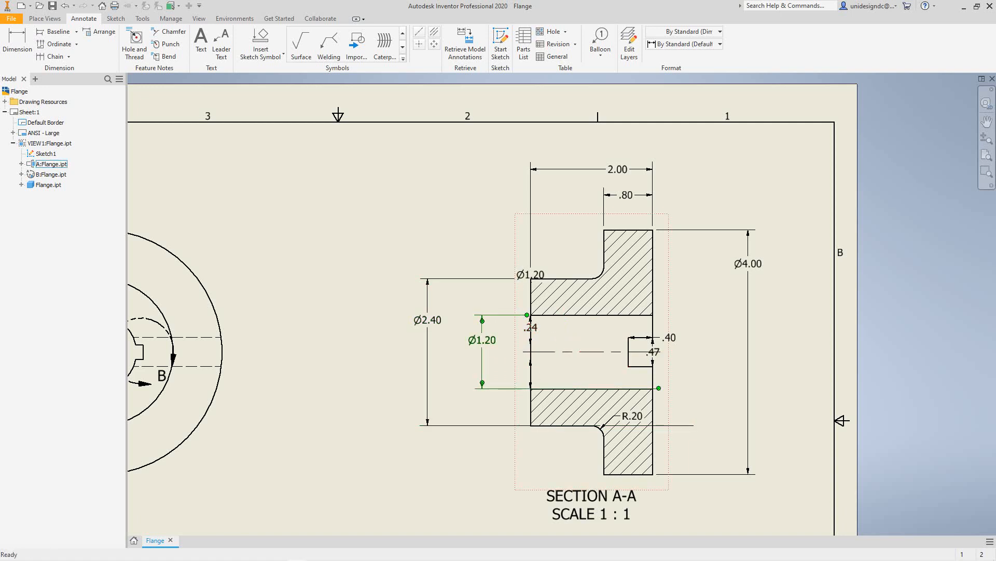
Move the slot's .47 width dimension outside the section to its right and the .40 depth dimension just below the slot
scroll(657, 355, up, 5)
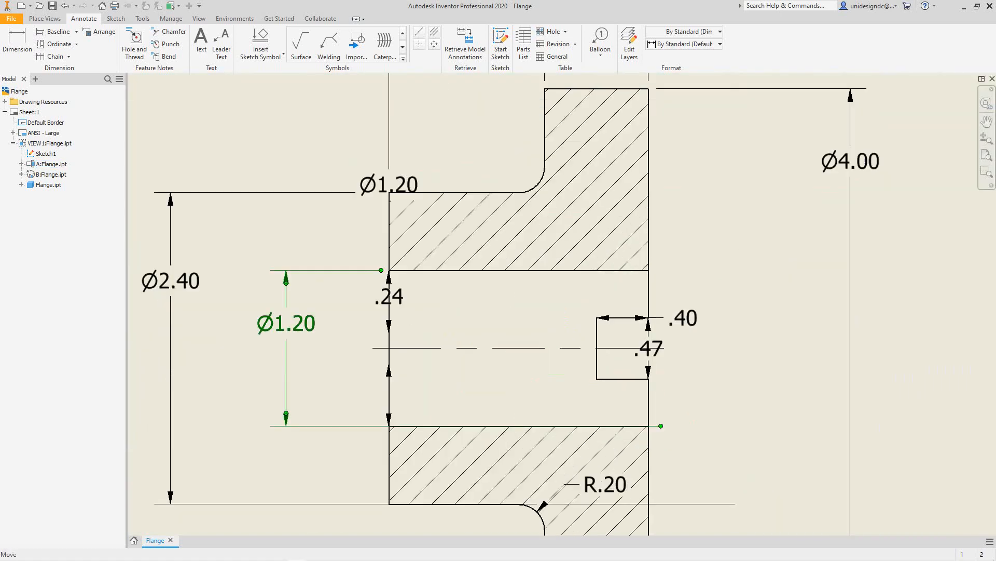
drag(657, 343, 711, 344)
mouse_move(707, 284)
mouse_down()
mouse_move(707, 232)
mouse_move(707, 444)
mouse_up()
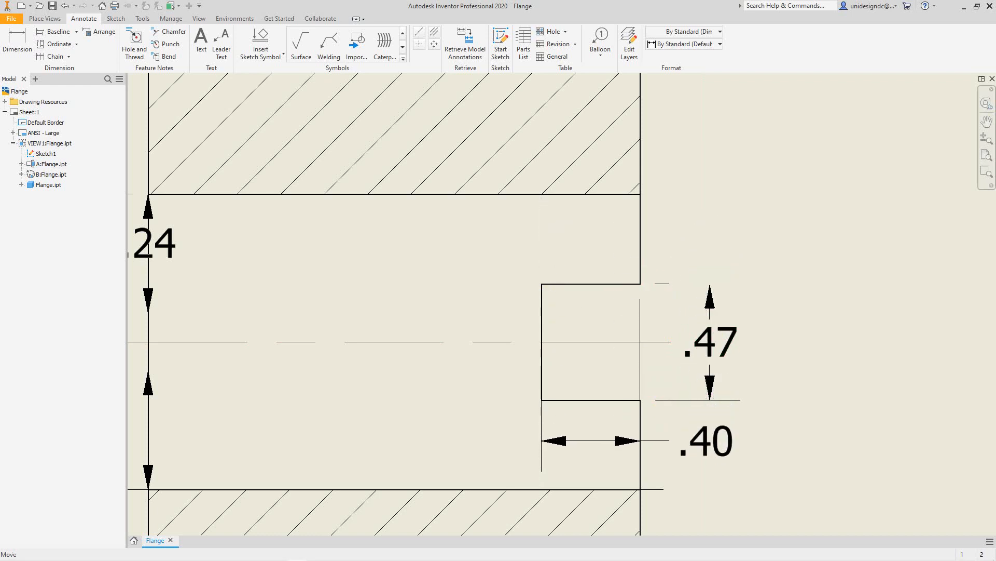
scroll(740, 400, down, 3)
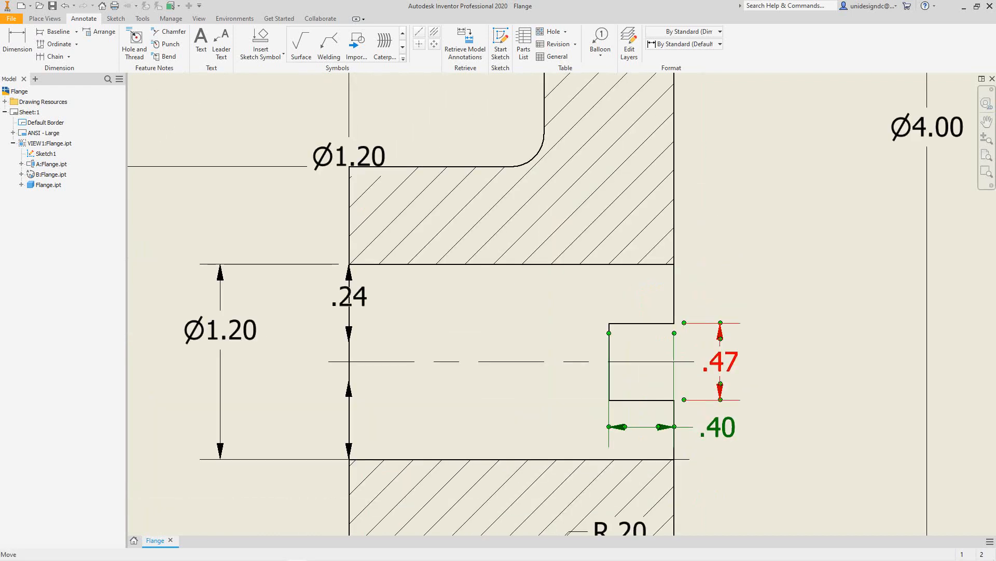
drag(721, 361, 763, 363)
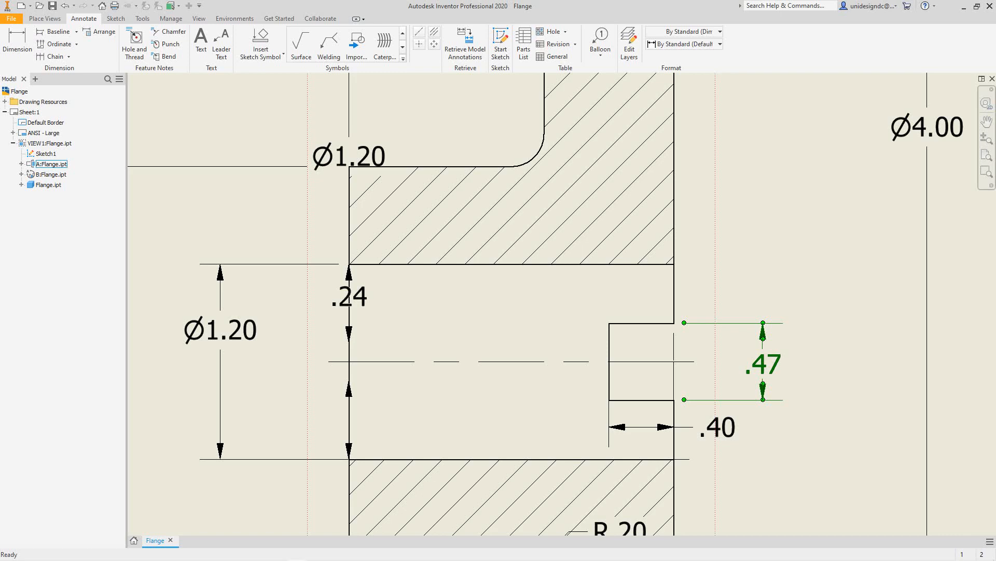
Move the lower anchor point of the Ø2.40 dimension to the hub's left edge so its extension line clears the section
scroll(710, 236, down, 3)
scroll(711, 236, up, 6)
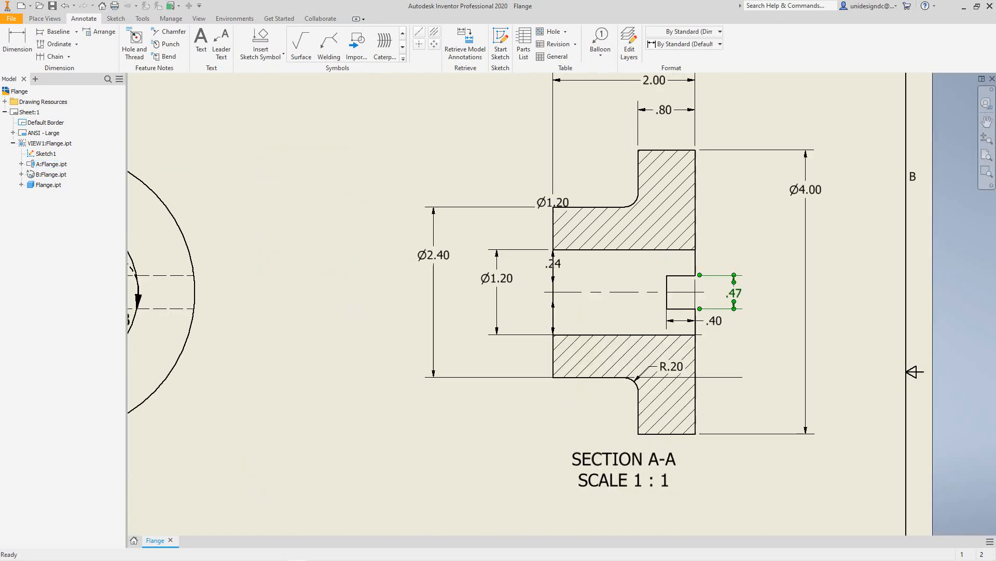
middle_drag(710, 236, 707, 279)
scroll(718, 281, up, 3)
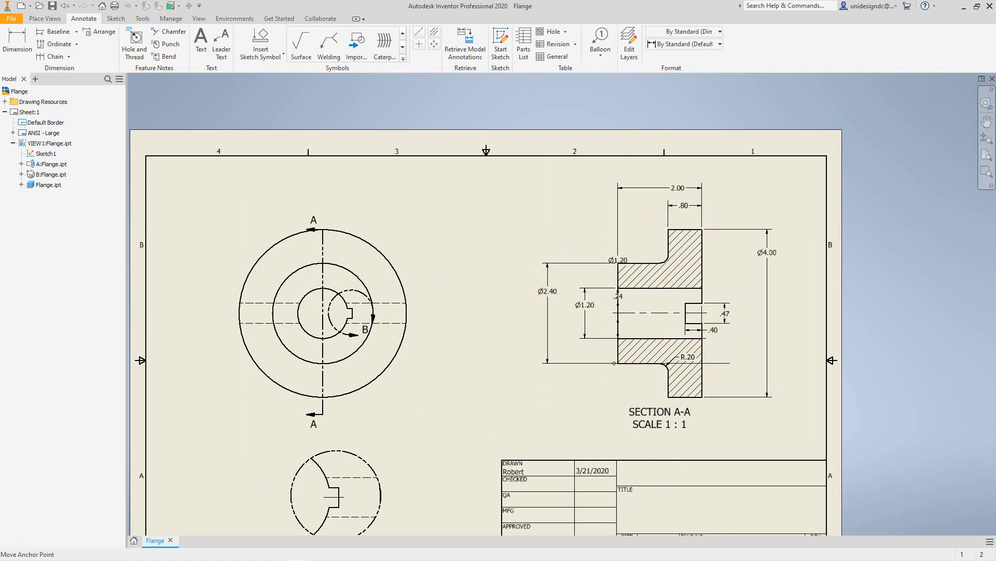
drag(614, 363, 616, 362)
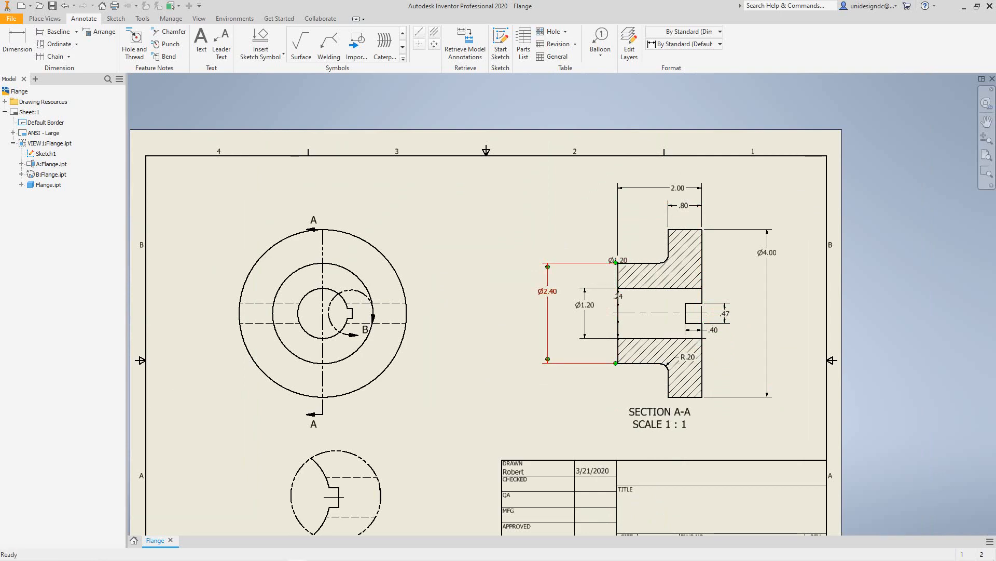
scroll(618, 263, up, 2)
scroll(618, 262, down, 6)
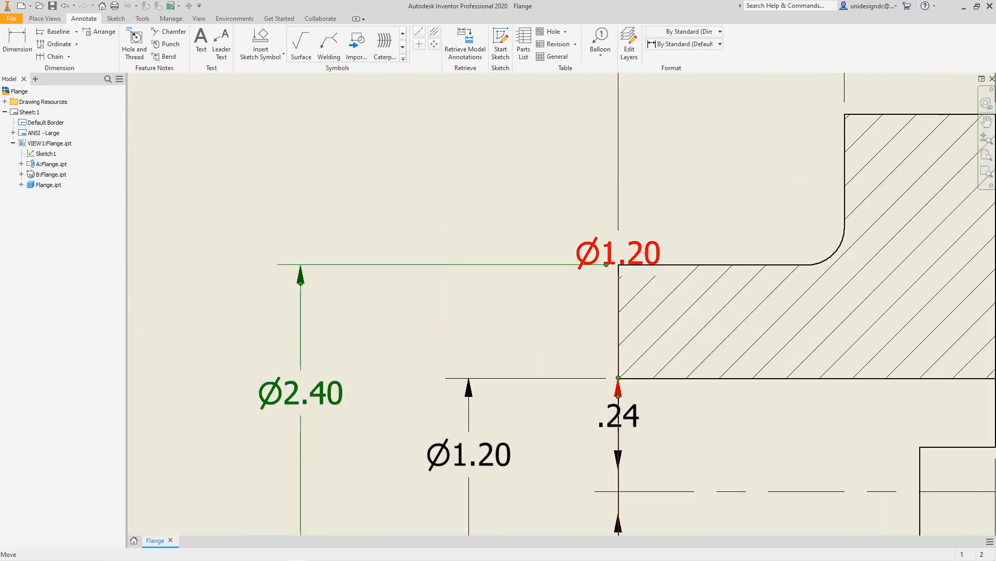
Move the second Ø1.20 bore dimension off the hub's left edge into the space between the hub and the first Ø1.20 dimension
click(617, 253)
drag(565, 241, 551, 311)
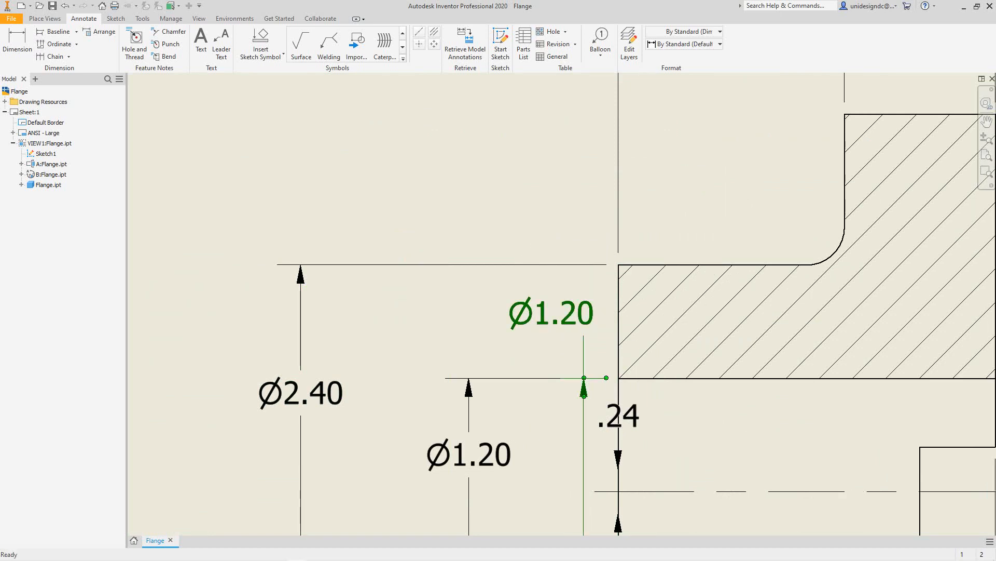
scroll(529, 224, up, 6)
scroll(529, 223, down, 5)
scroll(701, 373, down, 5)
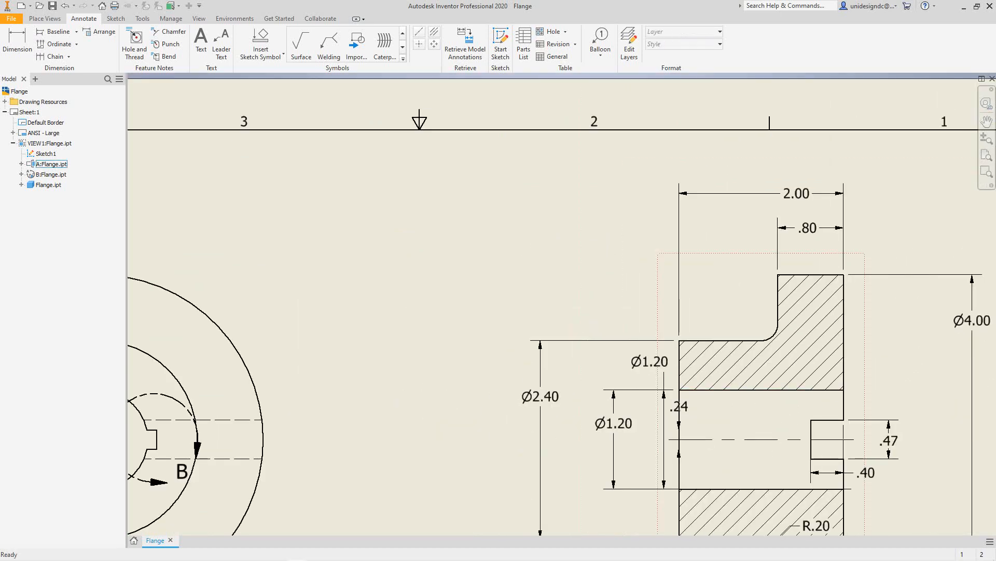
middle_drag(700, 373, 647, 333)
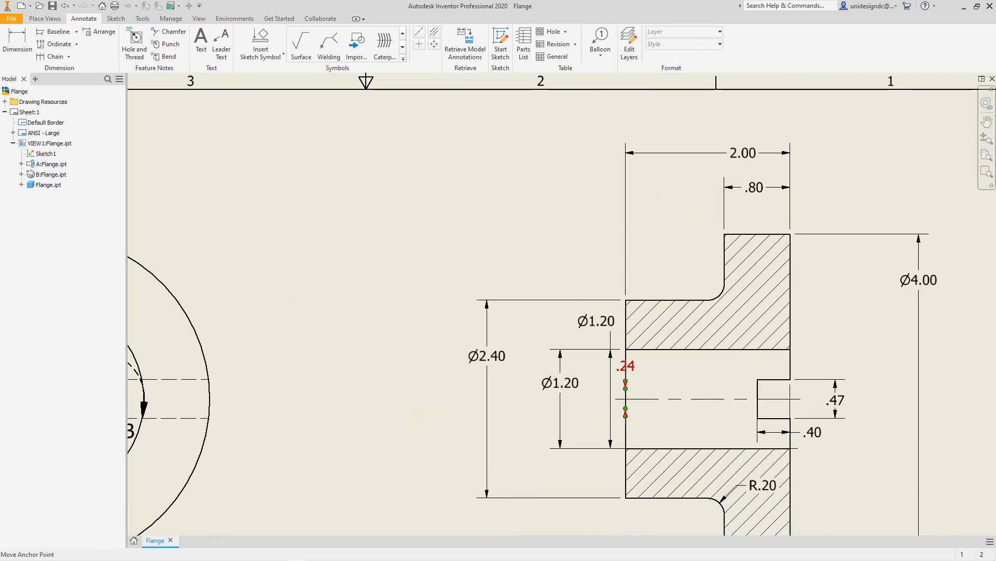
Examine the .24 dimension overlapping the hub's left edge in section A-A and compare it with the surrounding views
click(625, 387)
scroll(630, 387, down, 5)
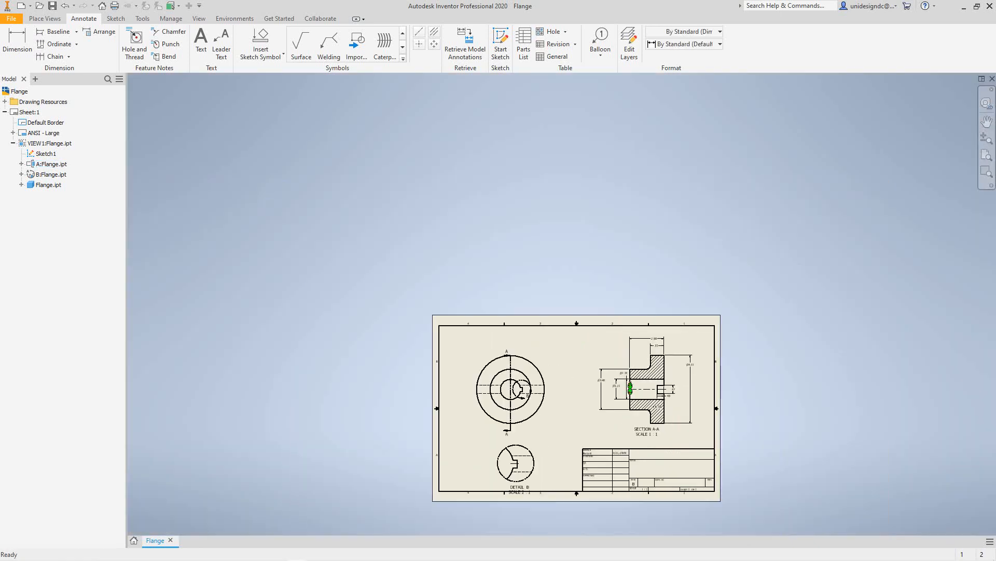
scroll(629, 383, up, 10)
middle_drag(629, 383, 553, 222)
scroll(570, 270, down, 5)
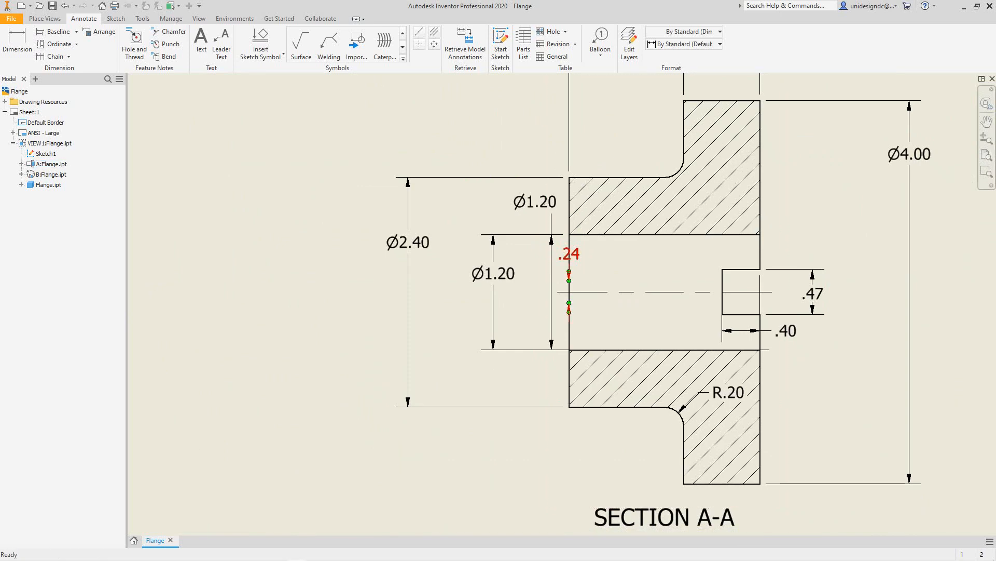
scroll(591, 273, down, 2)
scroll(590, 273, up, 3)
scroll(591, 273, down, 4)
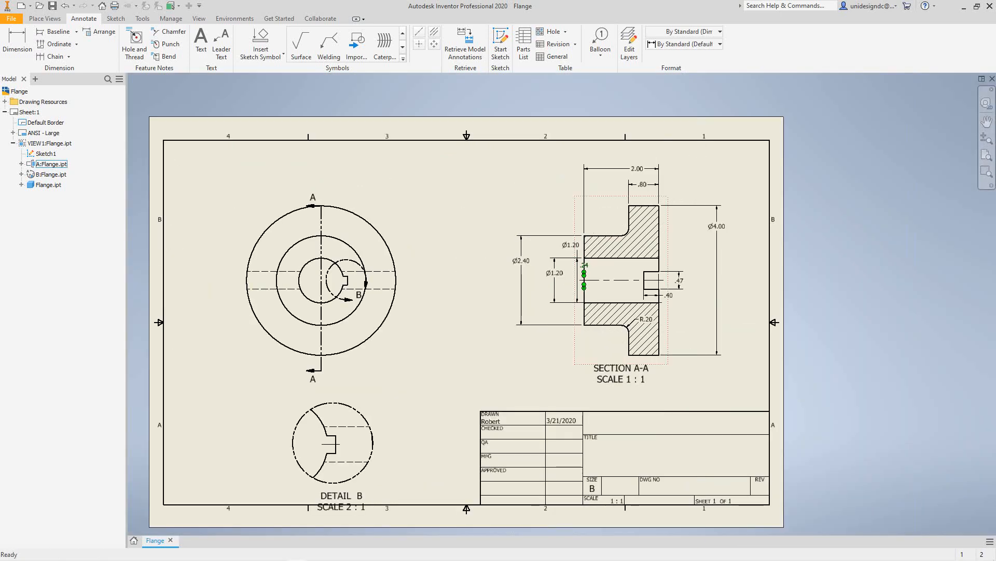
scroll(591, 273, up, 7)
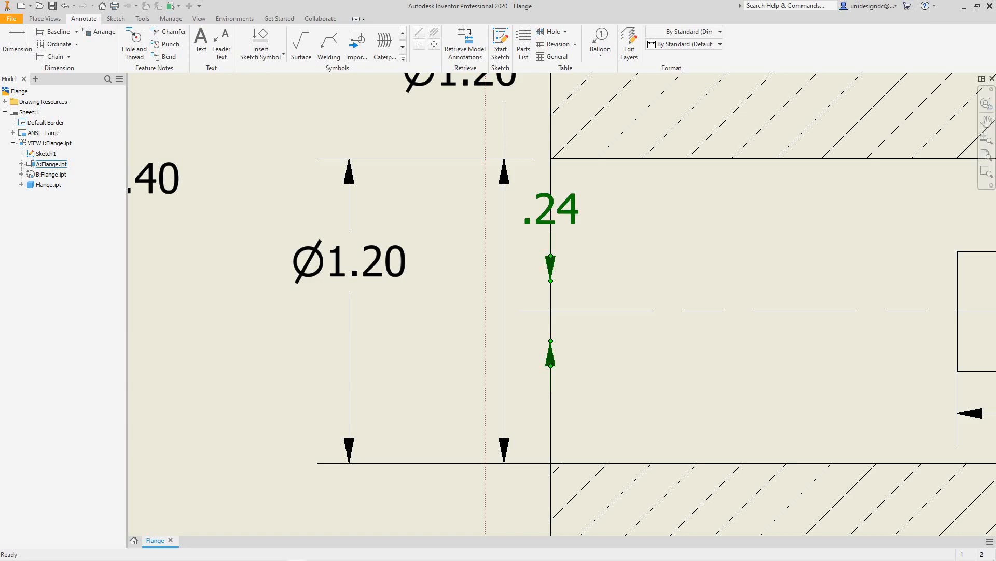
scroll(565, 271, up, 5)
scroll(566, 272, down, 8)
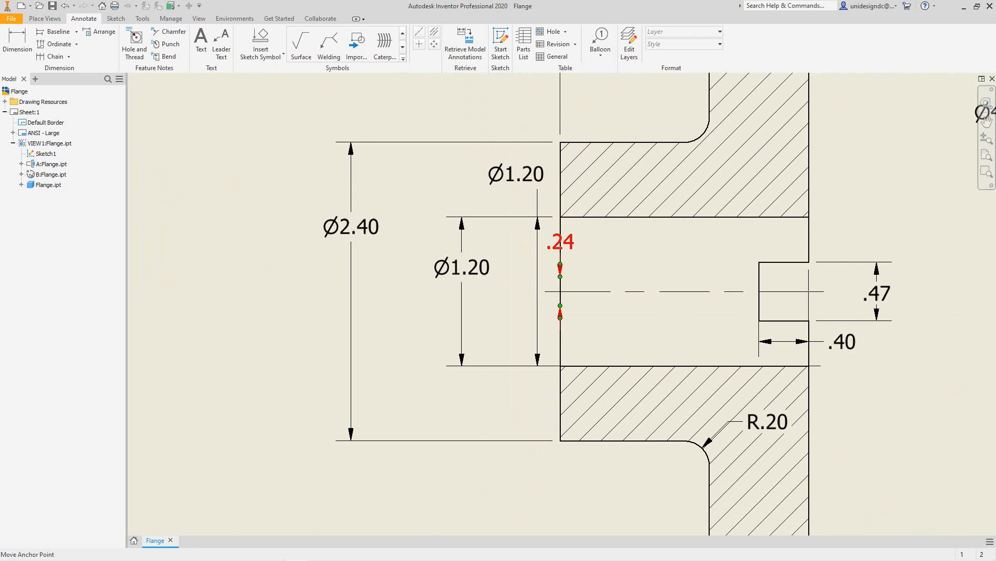
Try to move the .24 dimension's anchor points away from the hub's left edge in section A-A
drag(560, 305, 604, 311)
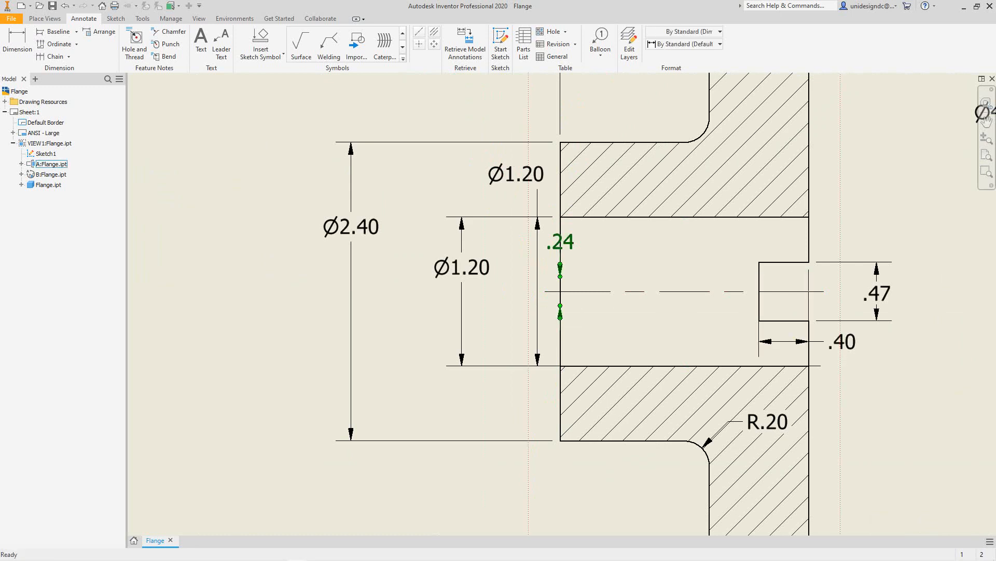
drag(560, 276, 726, 276)
key(Escape)
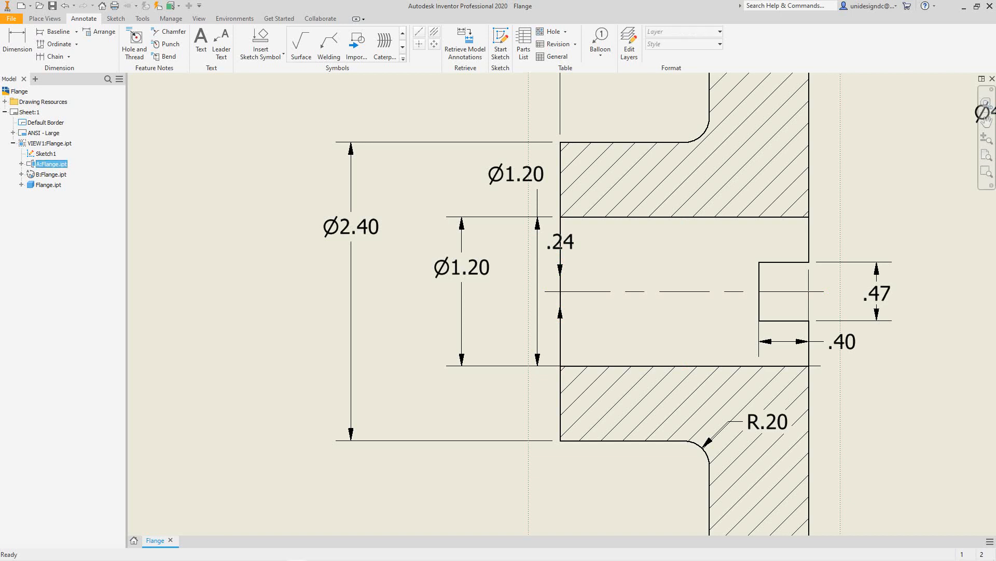
Move the .24 dimension text to the right into the bore and shift the neighbouring Ø1.20 dimension further left
click(560, 264)
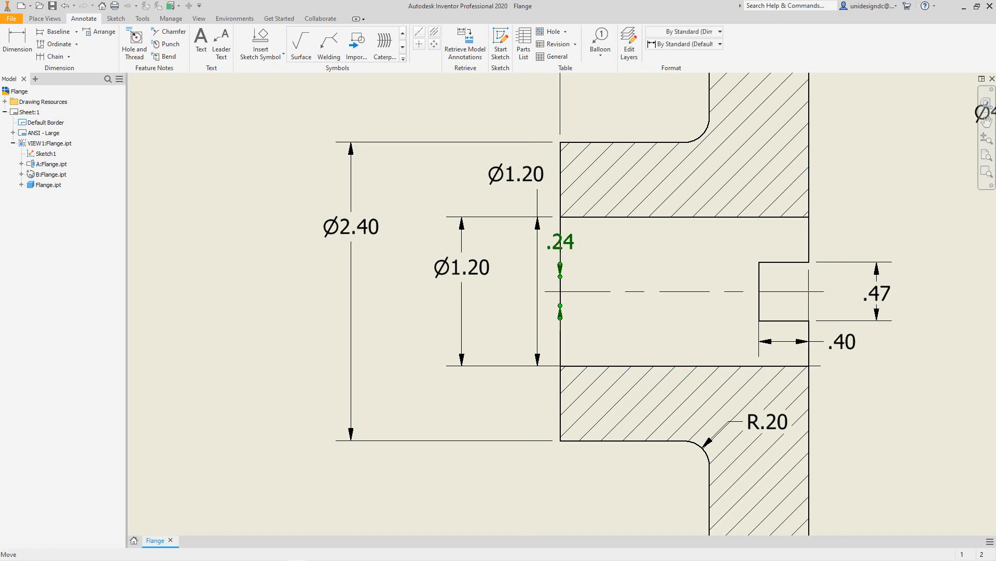
drag(560, 241, 609, 241)
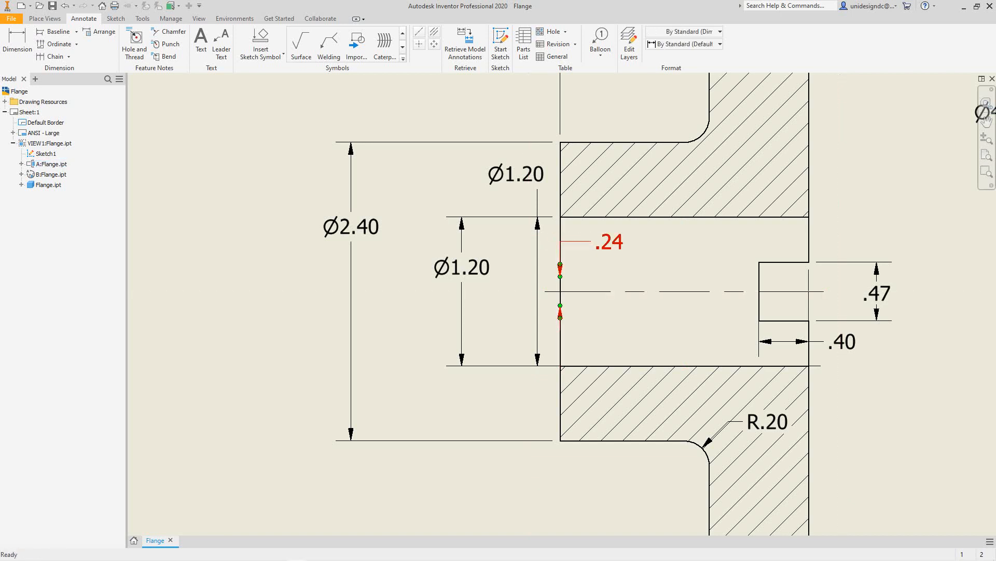
drag(537, 241, 506, 242)
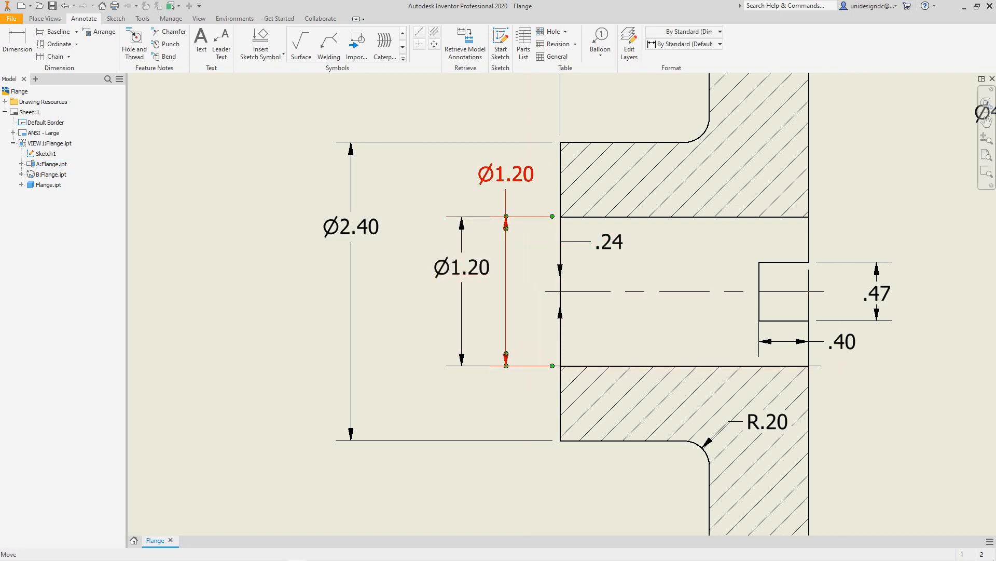
Delete the duplicate Ø1.20 bore dimension closest to the hub in section A-A
scroll(466, 295, down, 7)
scroll(466, 295, up, 8)
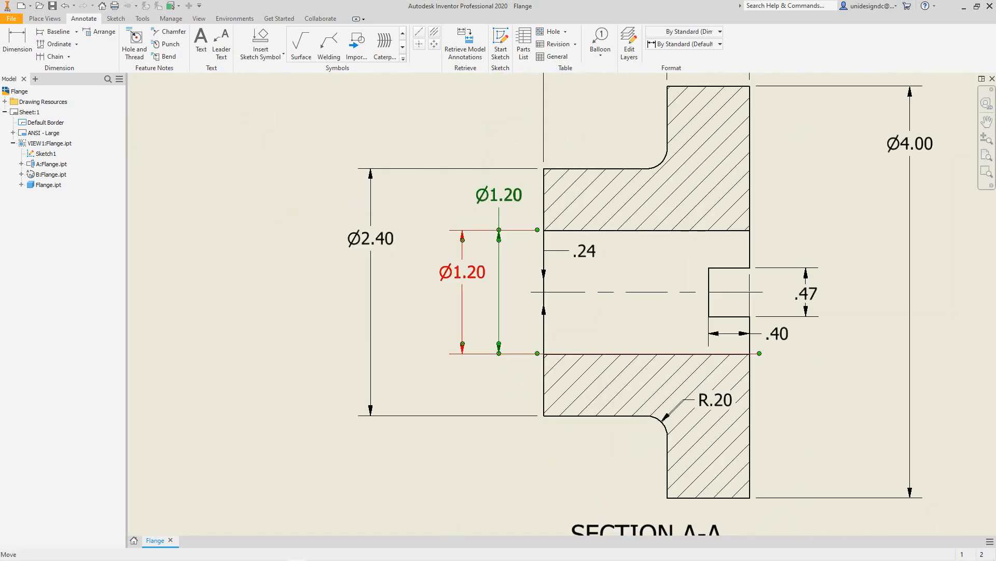
right_click(497, 287)
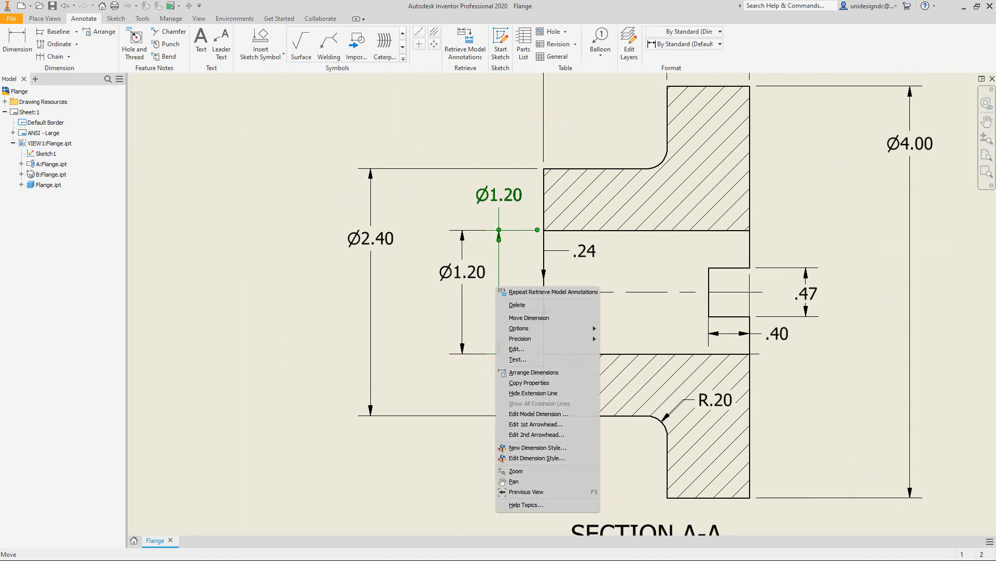
click(517, 304)
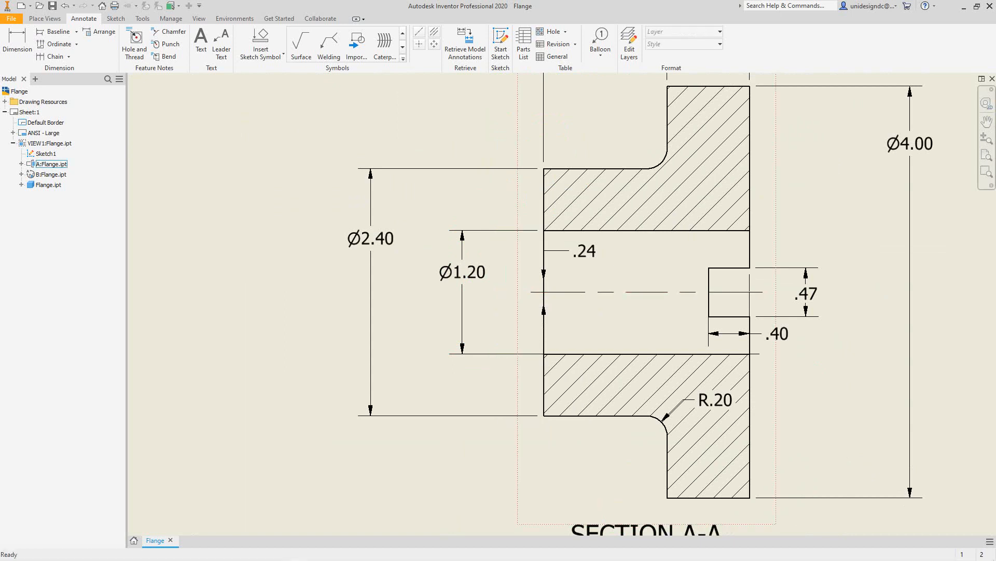
Try deleting the .24 dimension from section A-A's bore and undo the deletion
right_click(559, 250)
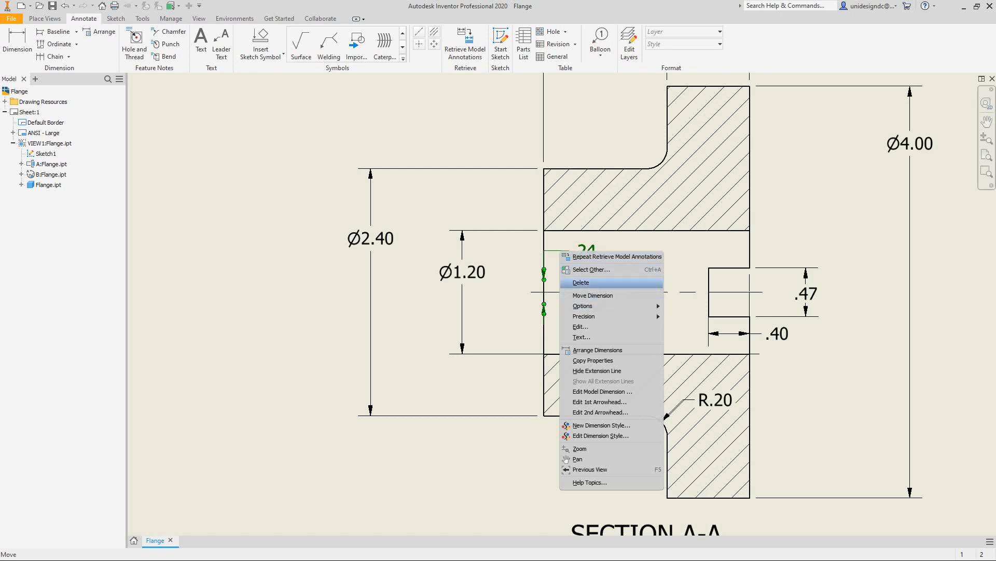
click(581, 282)
scroll(576, 281, up, 2)
middle_drag(576, 282, 530, 311)
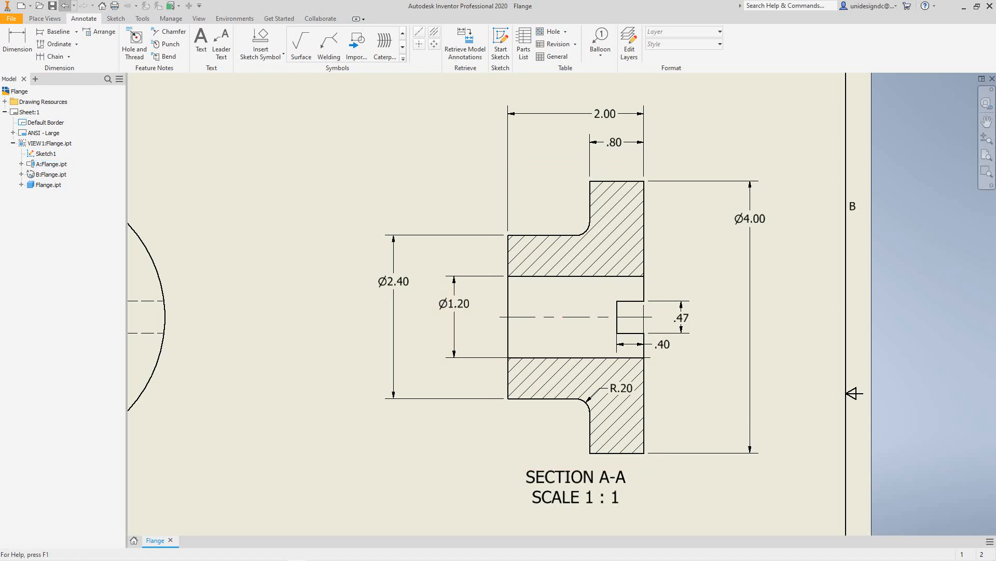
click(65, 6)
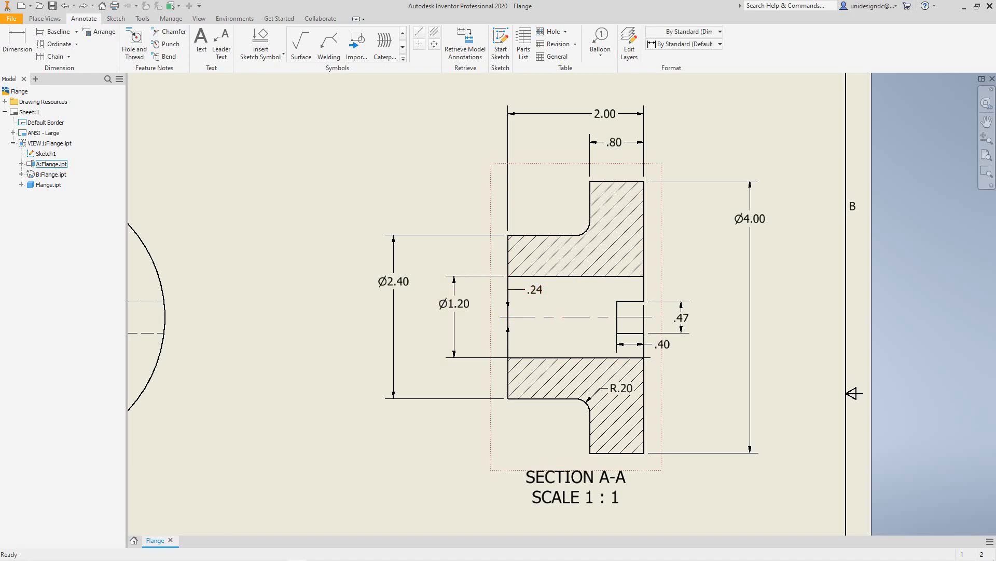
Retrieve the model's .12 keyway depth dimension and the 4.10 dimension into detail view B
scroll(483, 202, up, 4)
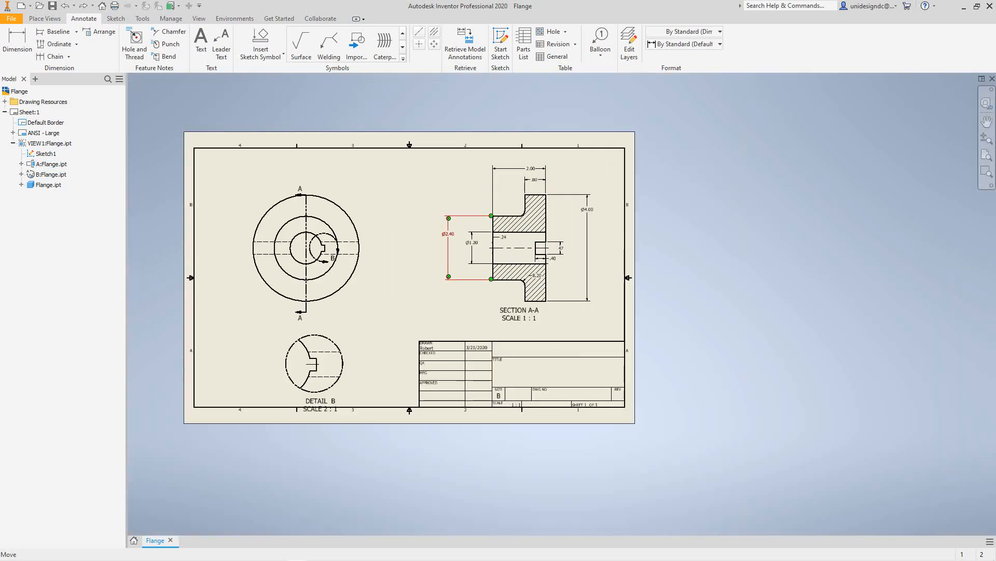
middle_drag(324, 351, 465, 383)
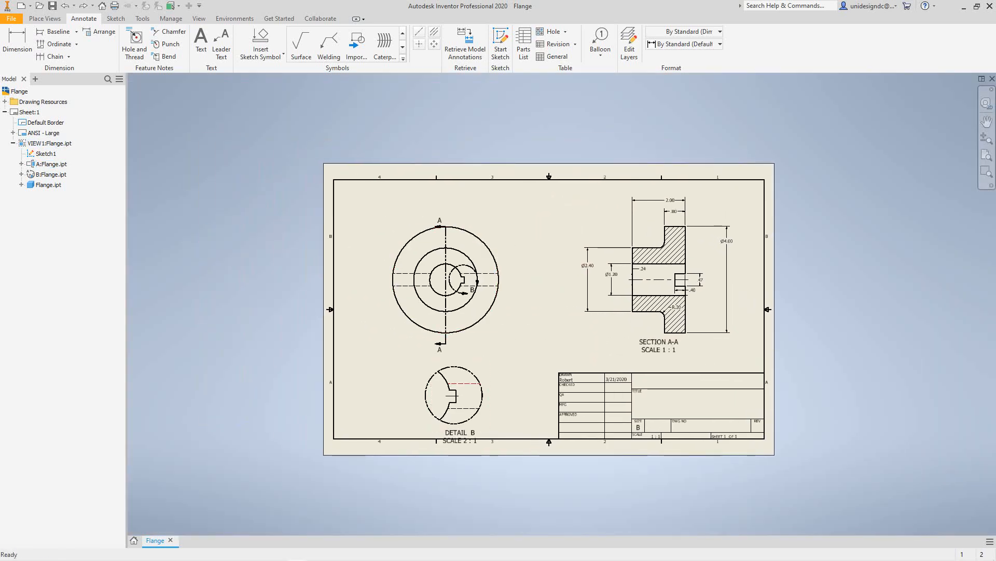
scroll(474, 385, up, 2)
scroll(473, 385, down, 8)
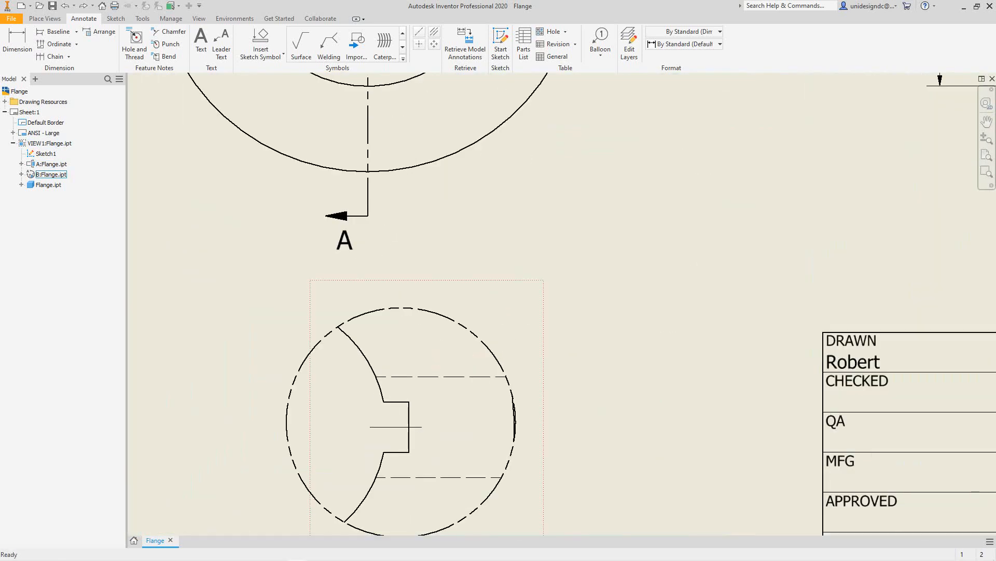
scroll(454, 340, down, 3)
scroll(454, 341, up, 3)
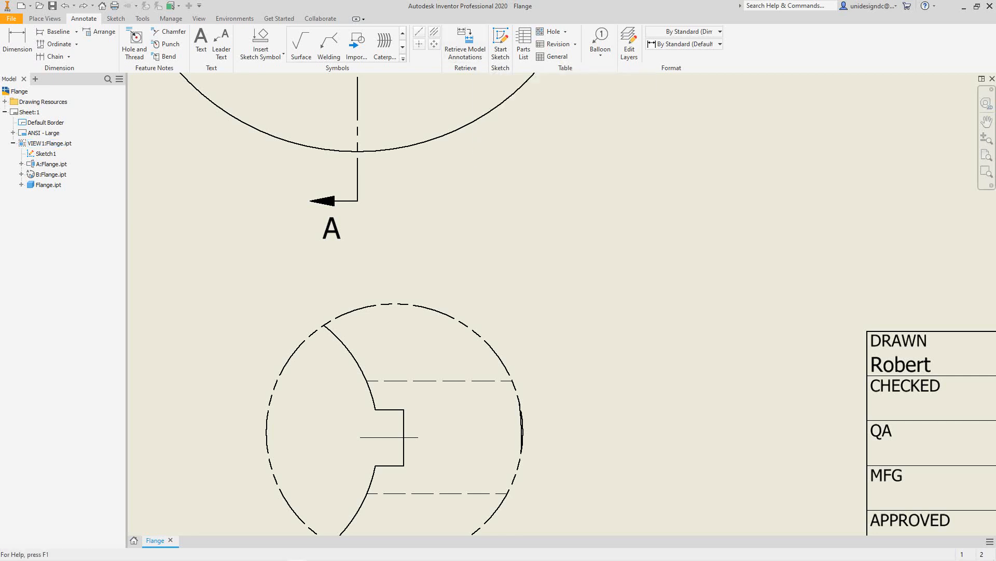
click(465, 45)
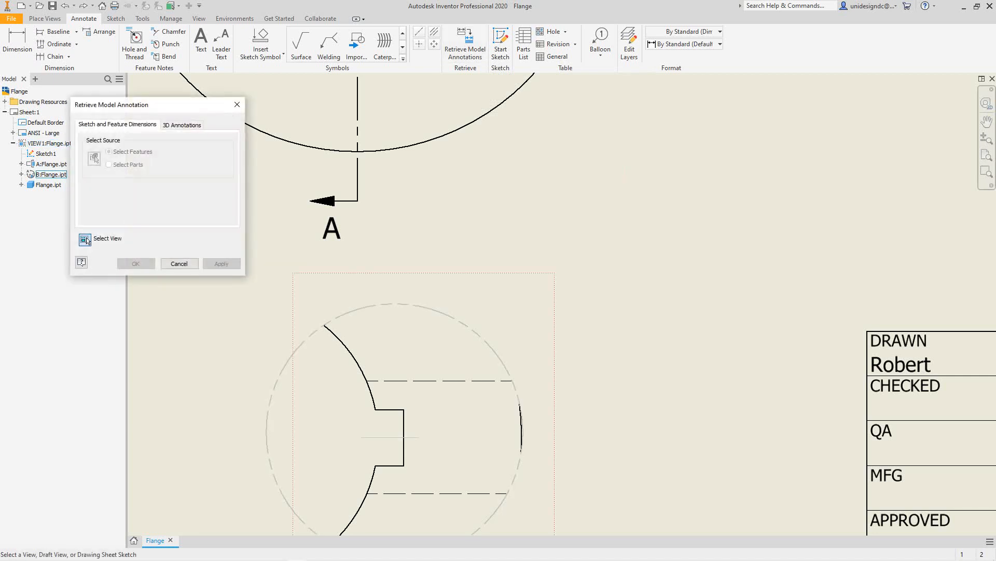
click(394, 431)
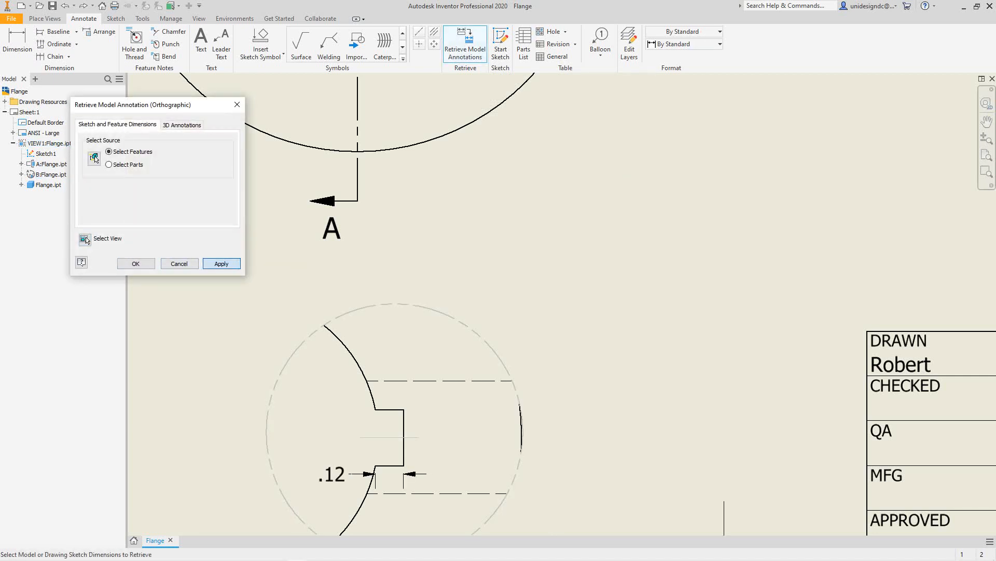
click(85, 239)
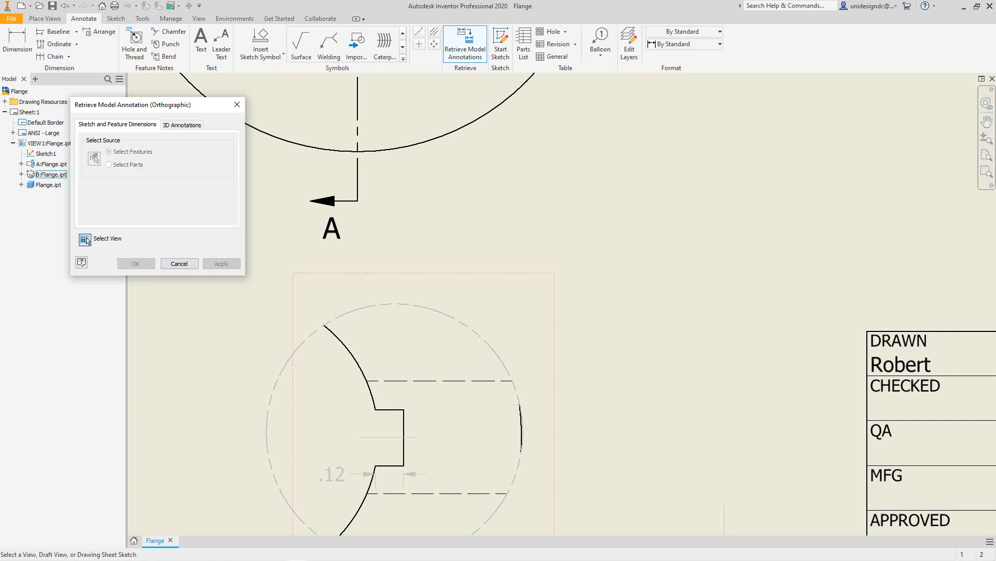
key(ctrl+Tab)
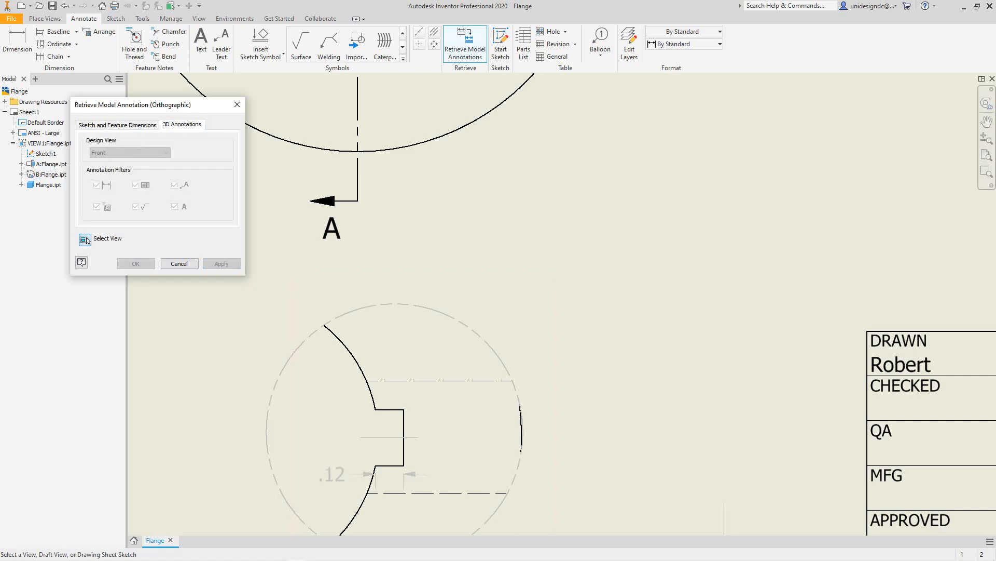
key(ctrl+Tab)
click(179, 263)
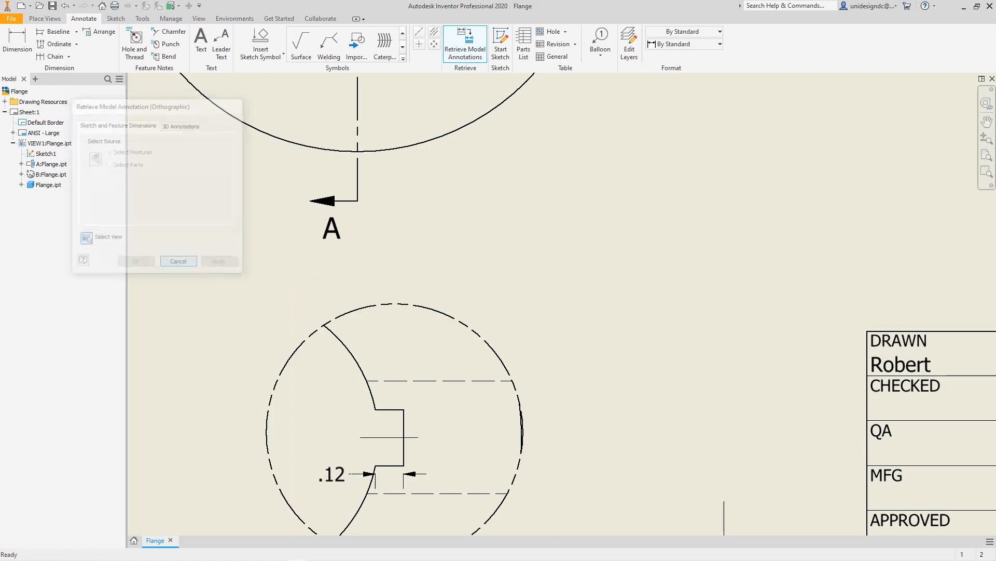
Move the .12 keyway depth dimension above the keyway in detail view B and place its text to the right of the arrows
scroll(394, 366, down, 3)
middle_drag(394, 366, 383, 251)
scroll(385, 253, up, 4)
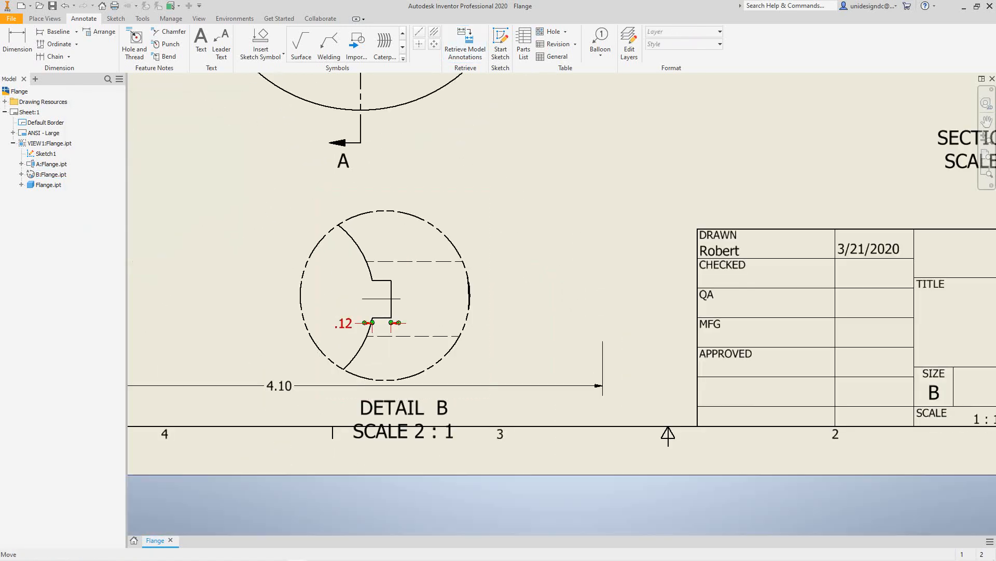
scroll(400, 325, up, 3)
scroll(400, 326, down, 6)
click(397, 317)
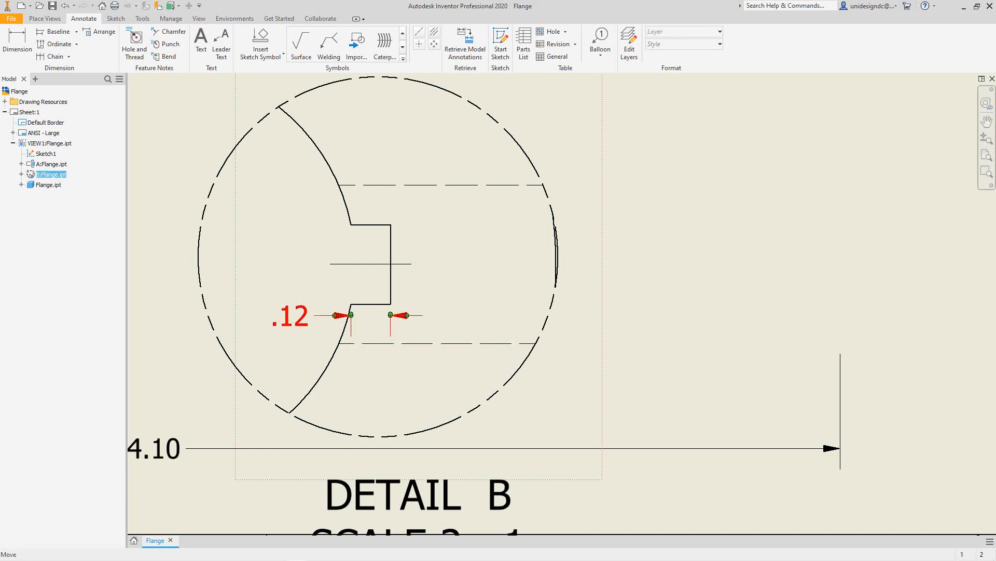
drag(397, 315, 397, 180)
drag(290, 181, 451, 176)
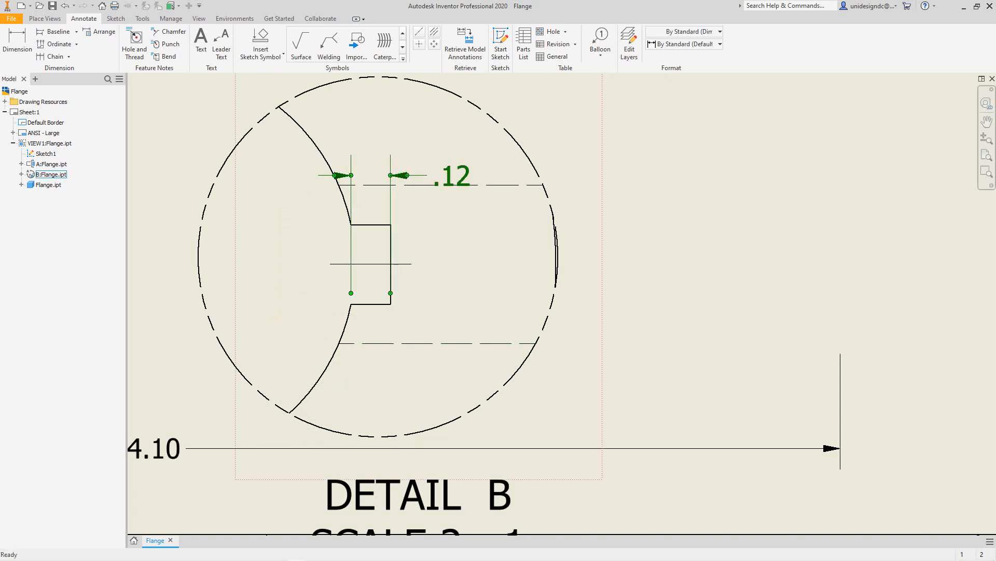
middle_drag(451, 175, 418, 194)
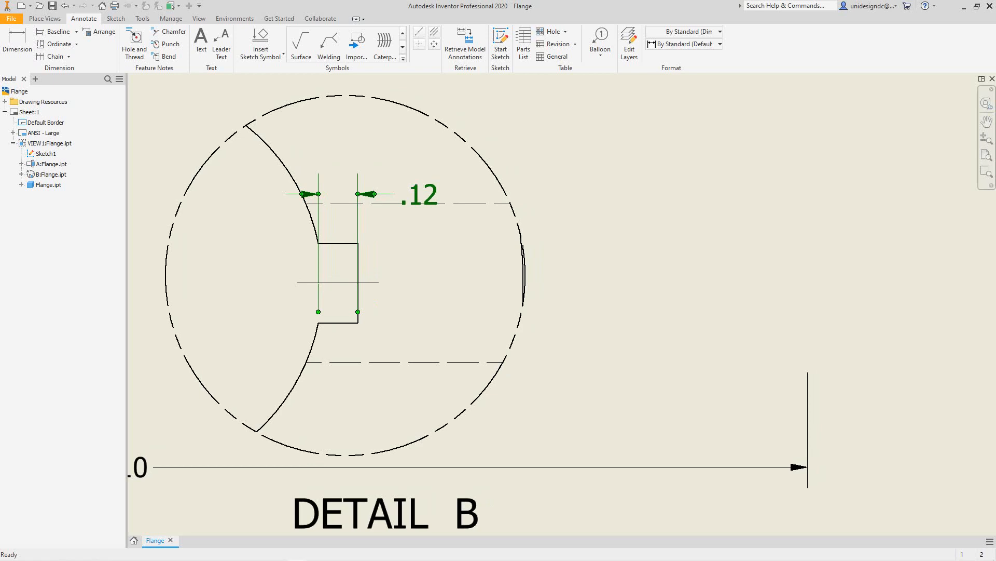
scroll(376, 262, down, 3)
scroll(376, 262, up, 5)
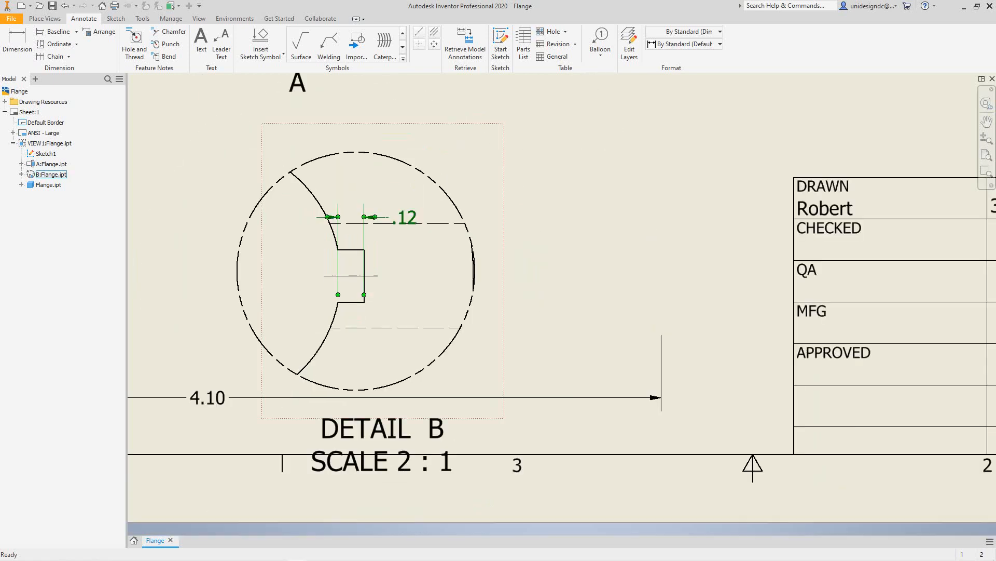
key(d)
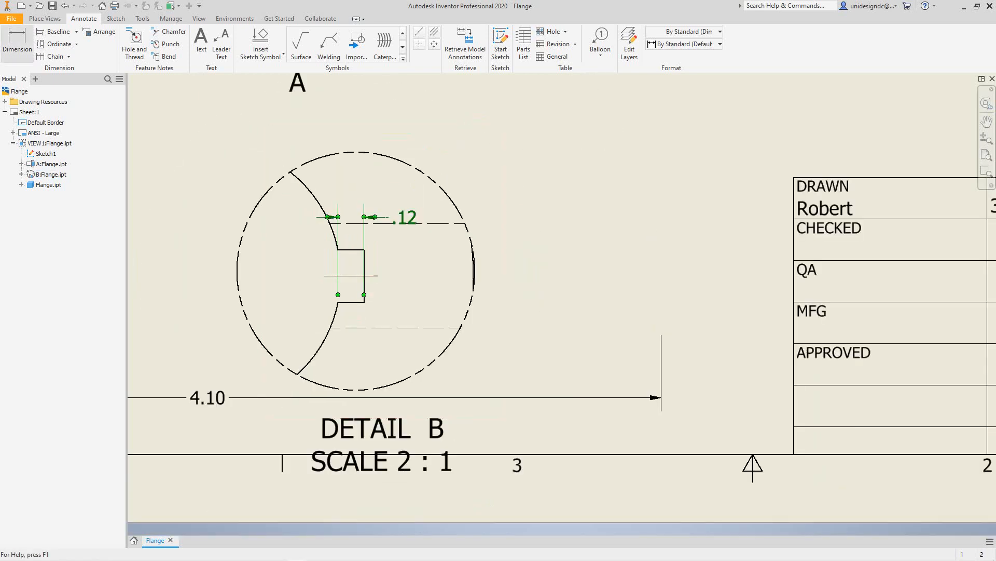
click(351, 250)
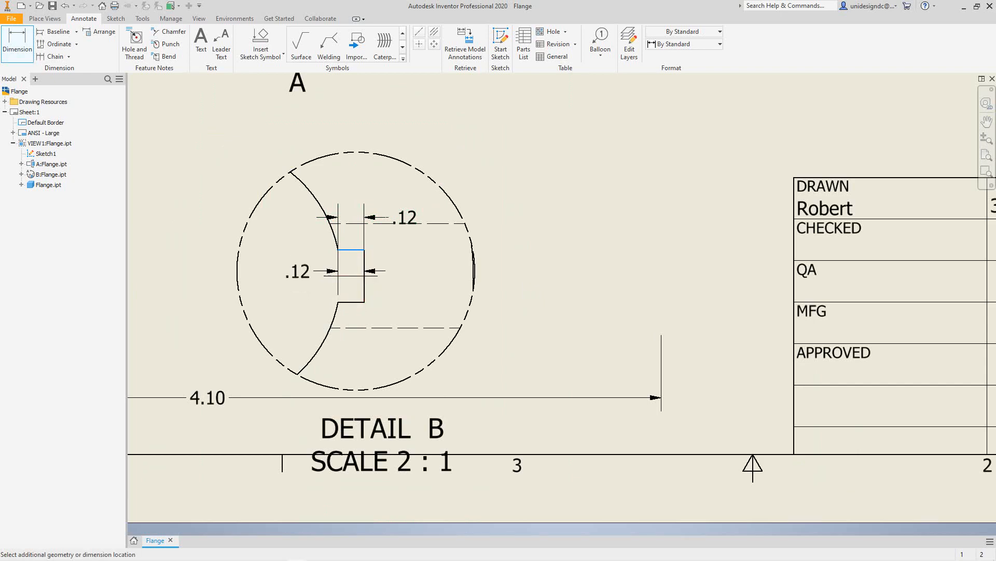
click(358, 275)
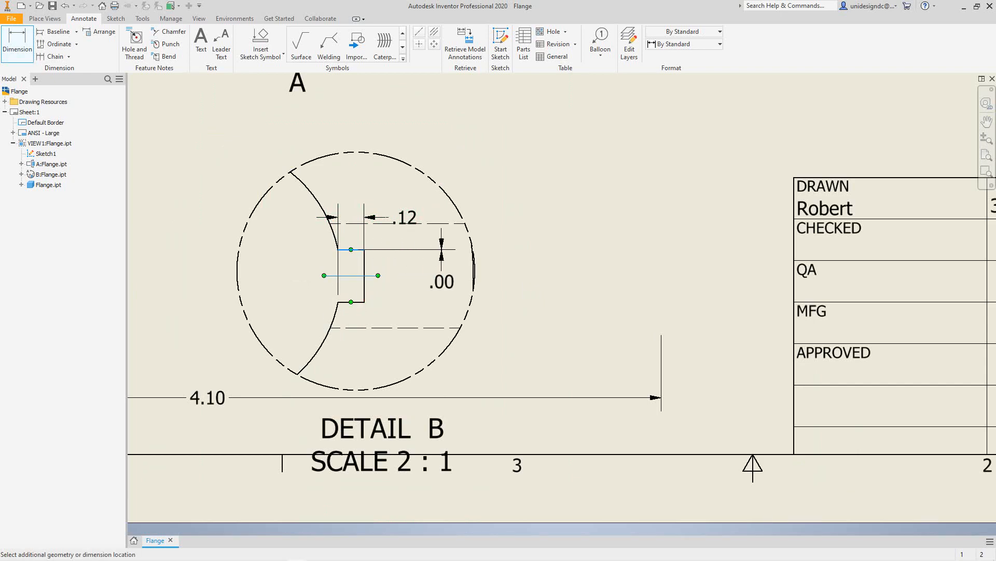
right_click(440, 274)
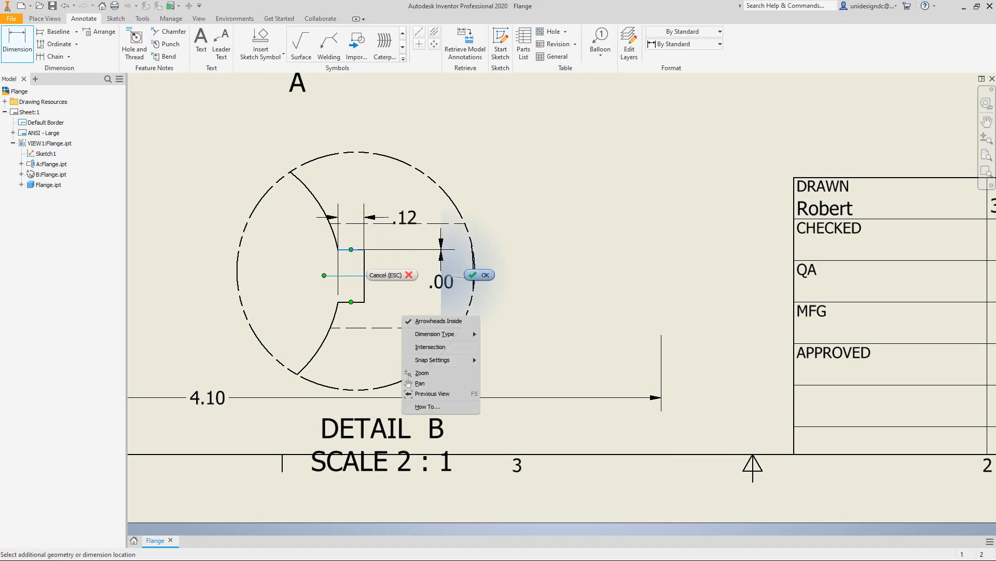
key(Escape)
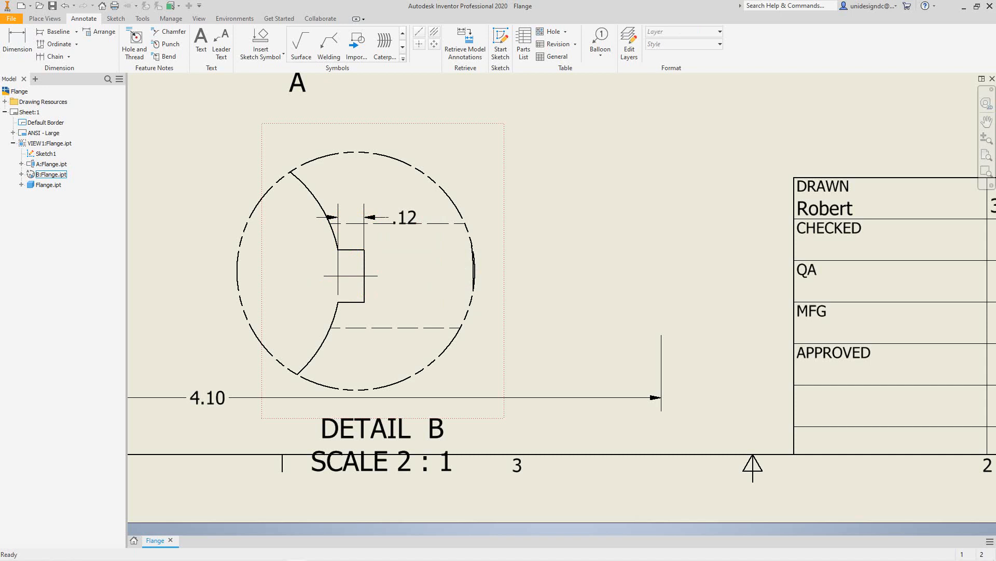
click(350, 275)
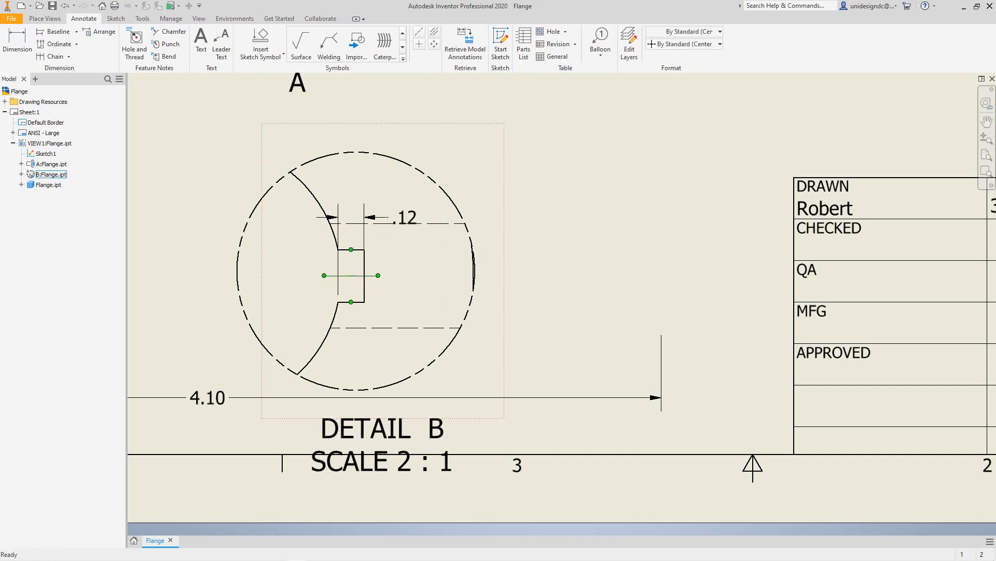
click(415, 270)
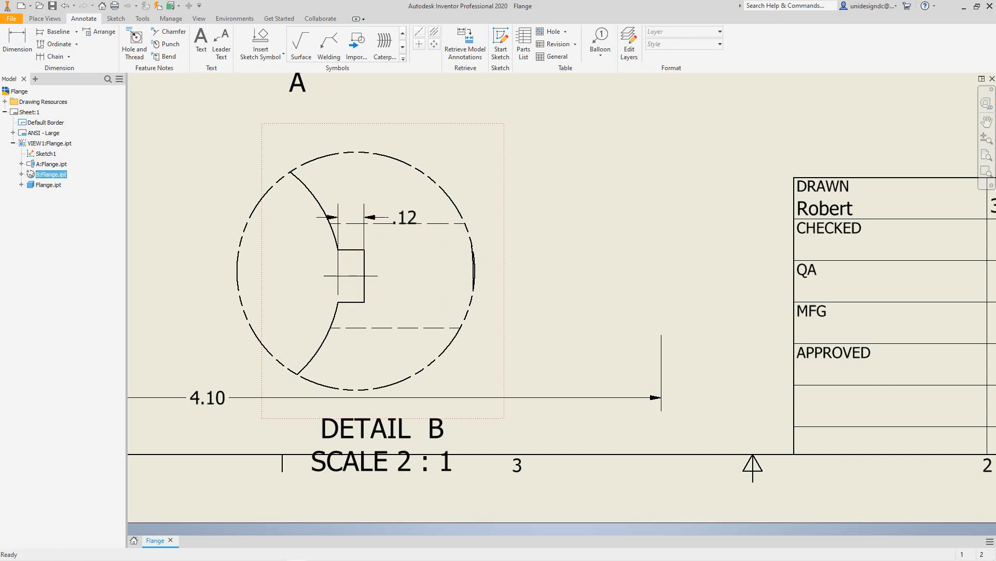
Dimension the keyway's width in detail view B, placing the vertical dimension just to the right of the keyway inside the detail circle
click(17, 44)
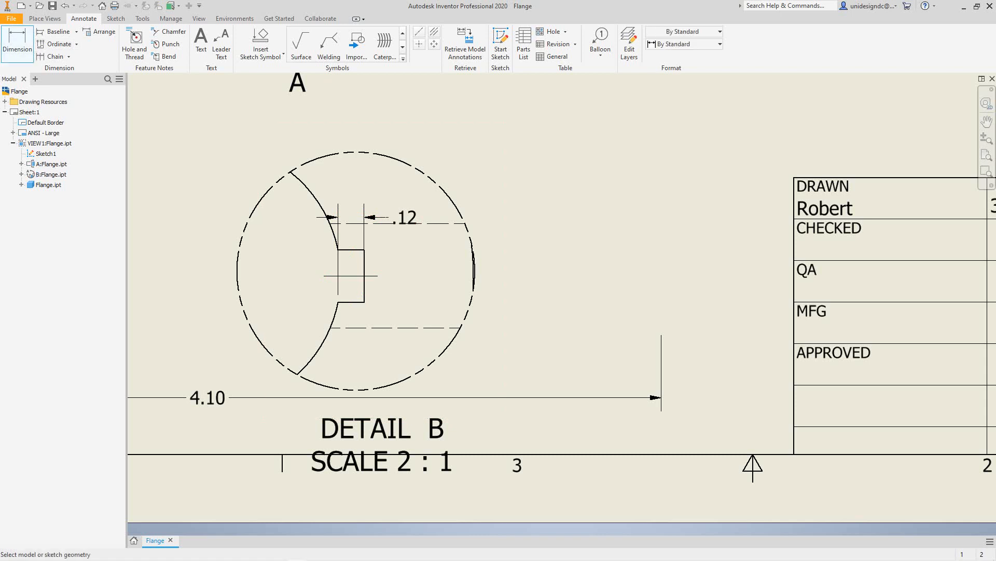
click(358, 275)
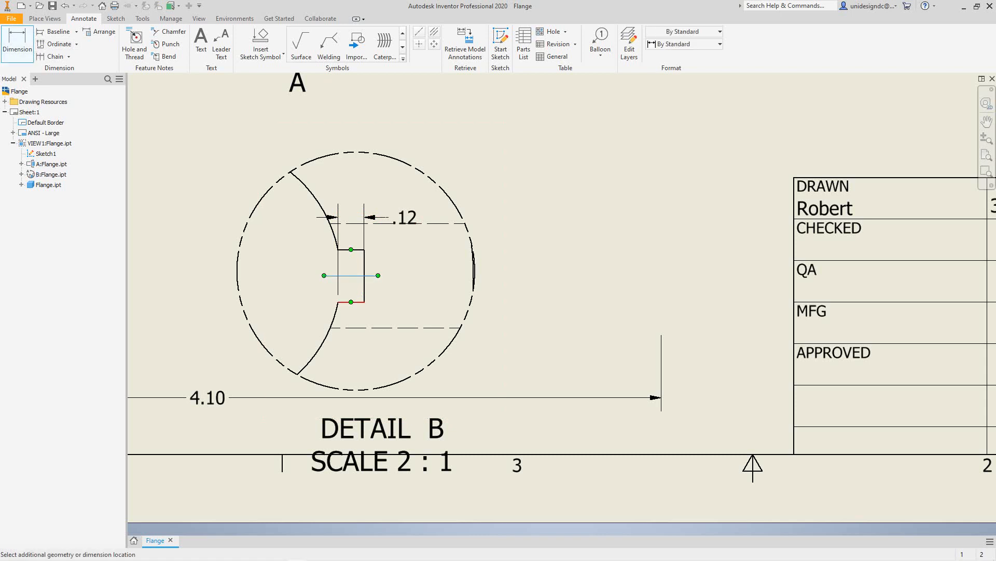
click(358, 302)
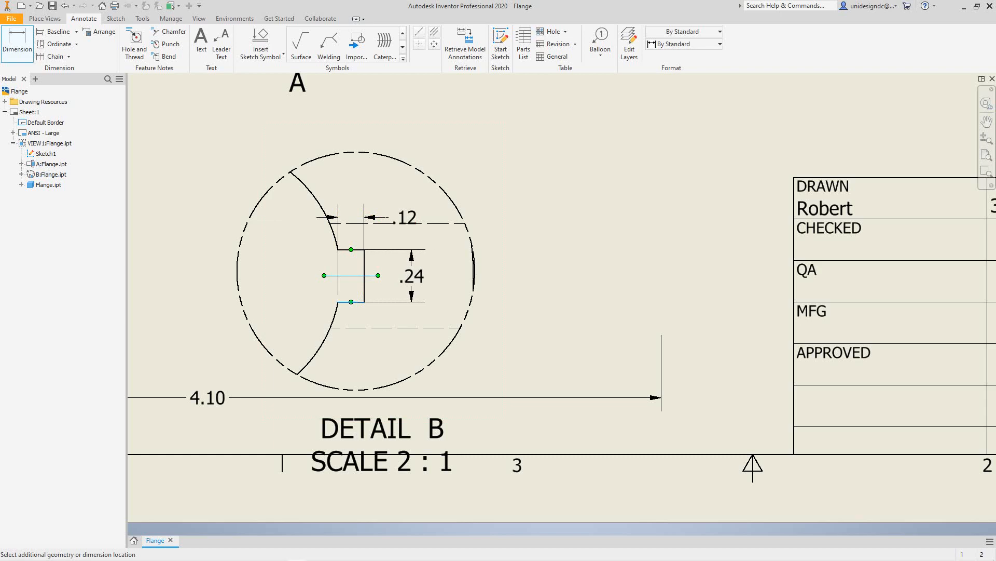
click(411, 276)
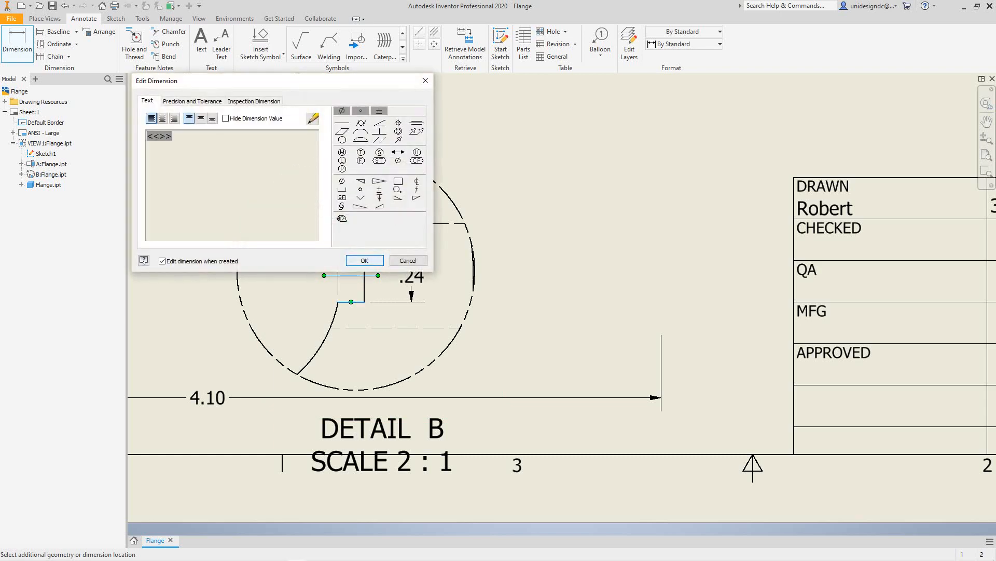
key(Return)
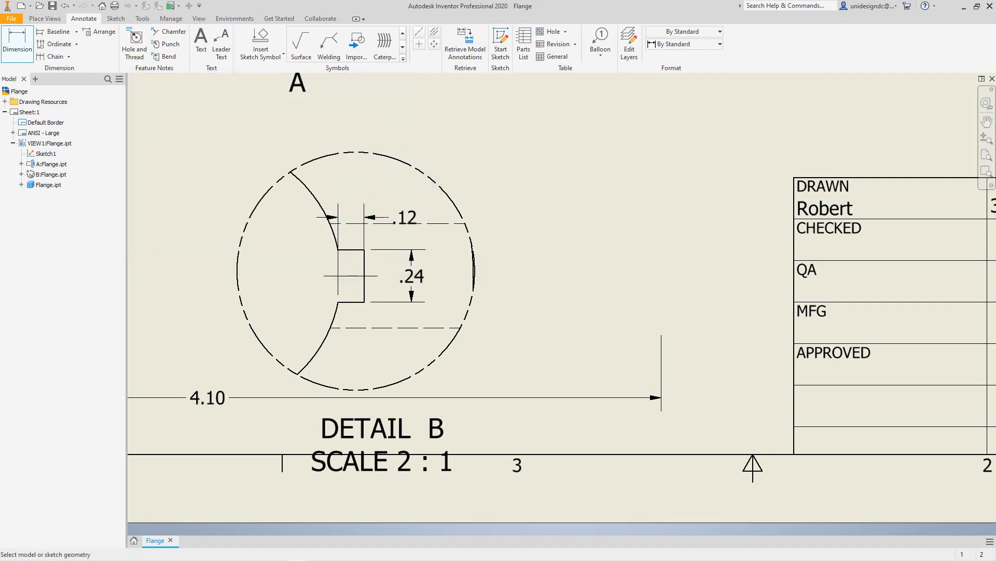
scroll(483, 248, down, 2)
scroll(483, 248, up, 3)
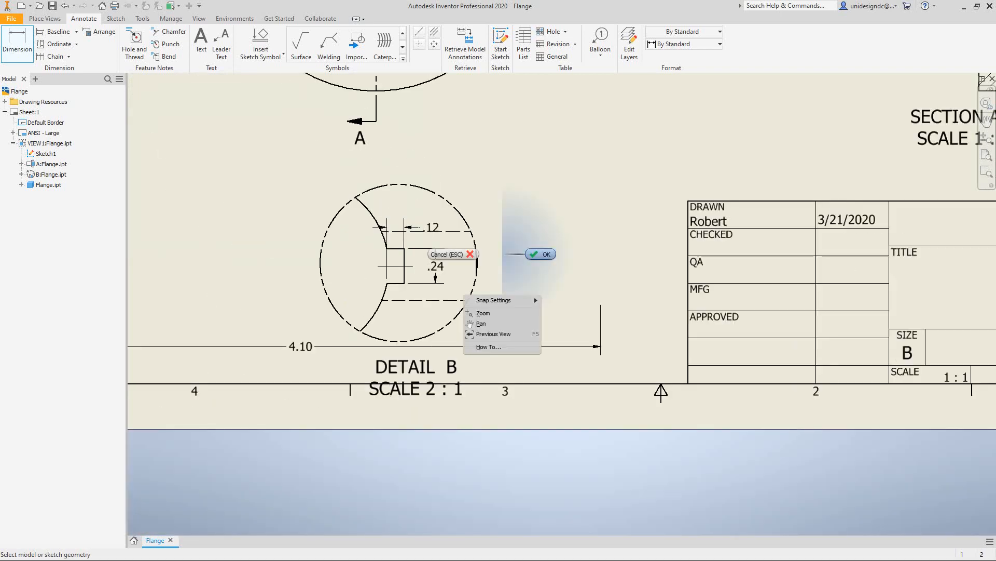
click(541, 253)
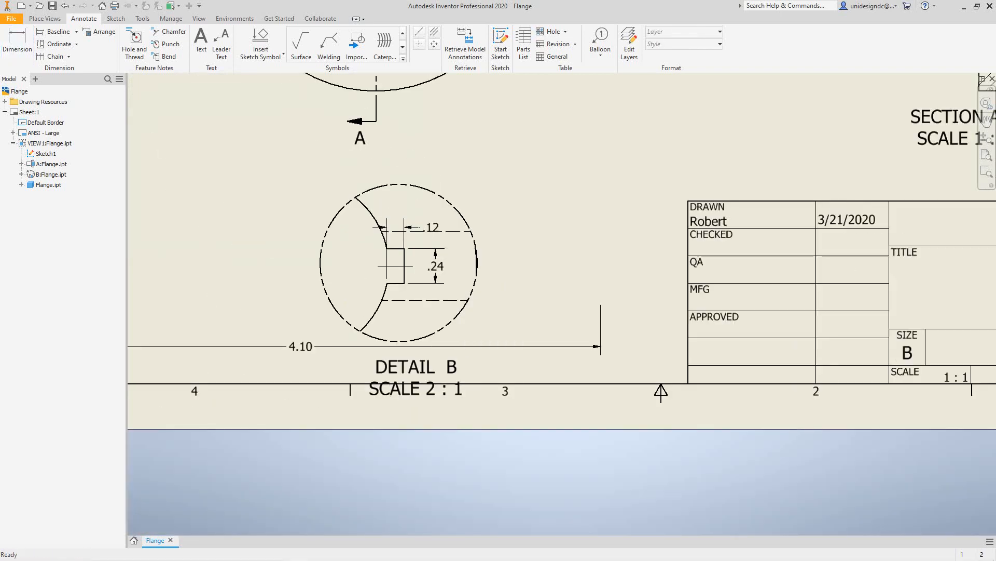
Delete the 4.10 dimension that runs across detail view B
scroll(486, 241, down, 4)
scroll(486, 240, up, 6)
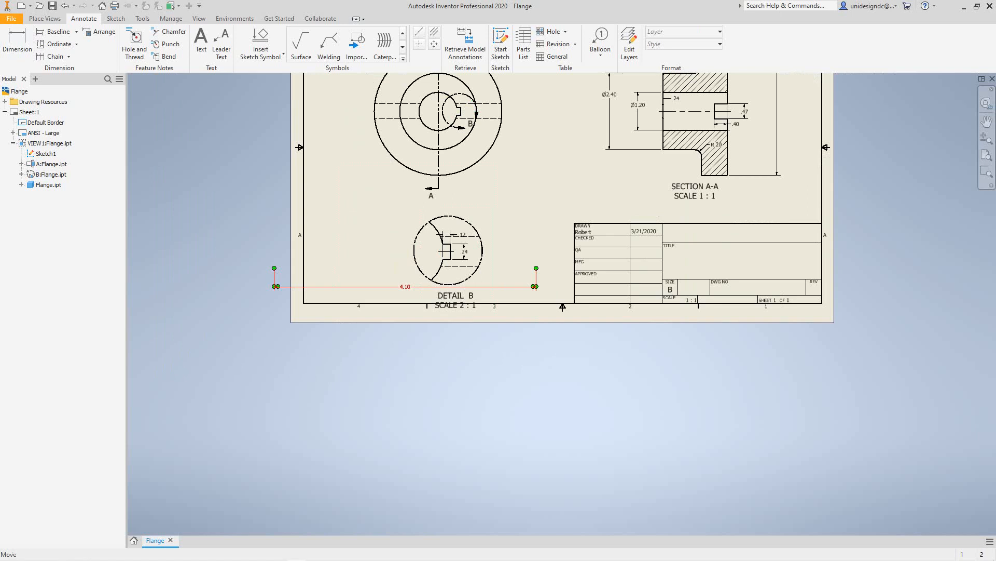
right_click(414, 287)
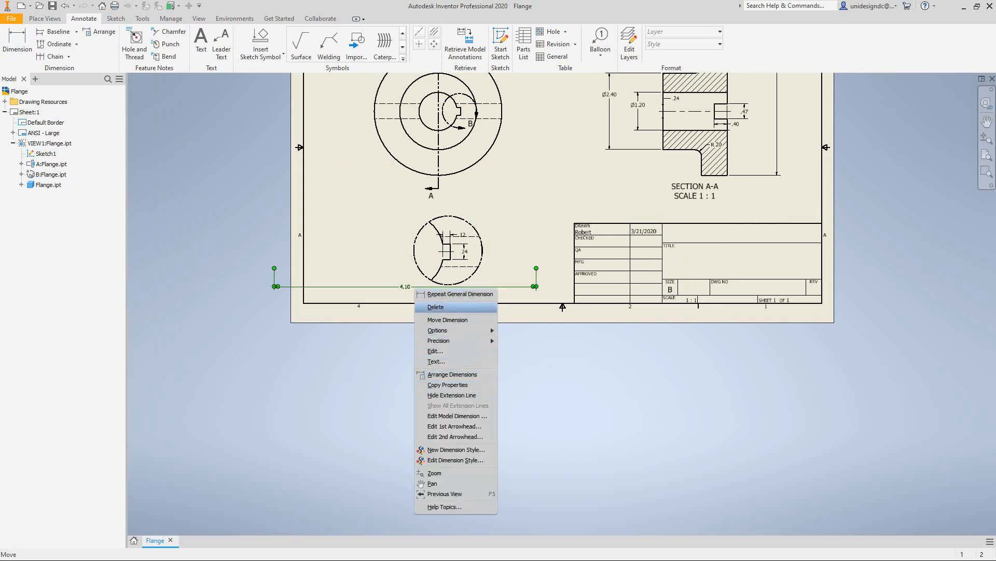
click(436, 307)
key(Home)
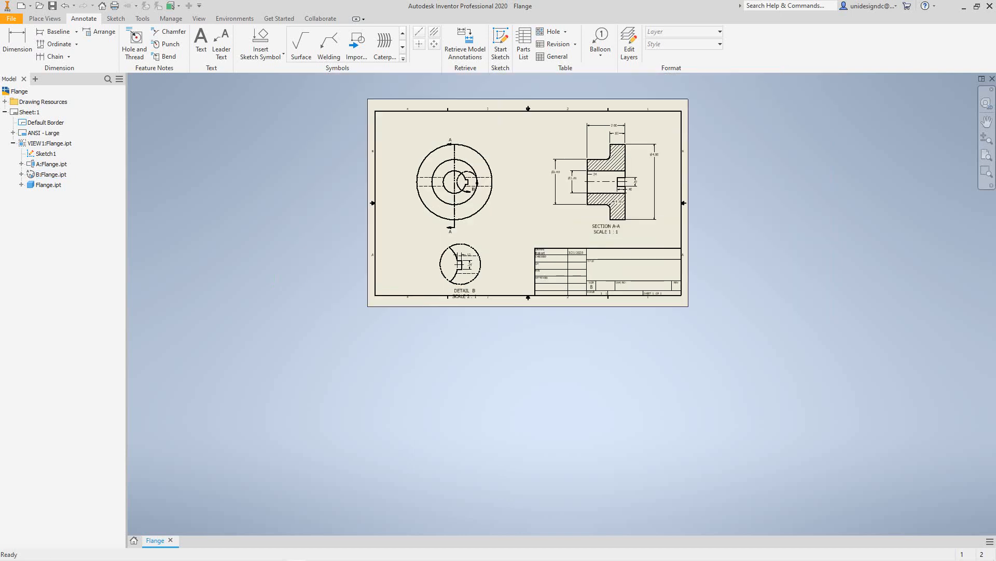
Move the front view slightly up and to the left on the sheet, keeping the aligned section's dimensions inside the border
scroll(488, 200, down, 4)
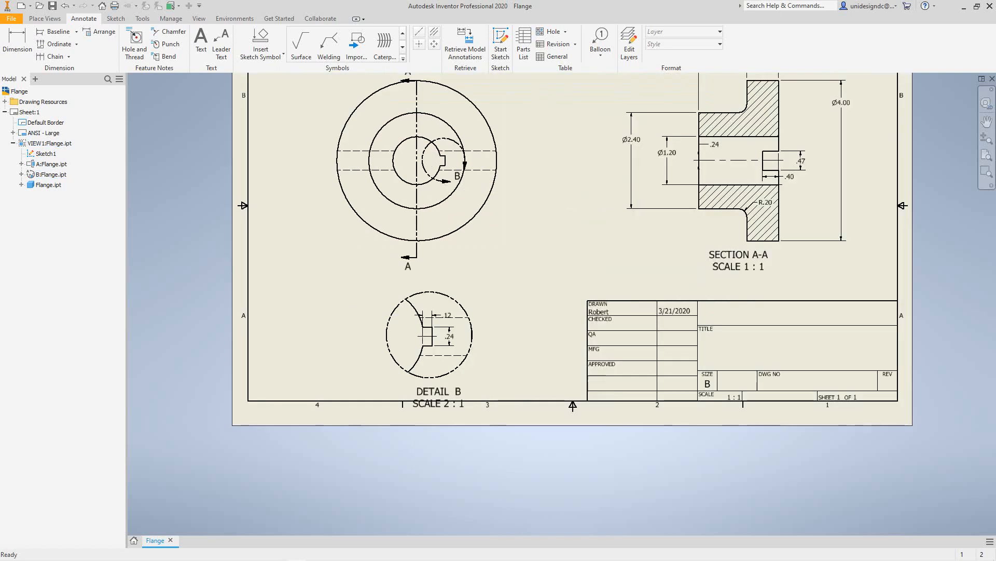
middle_drag(488, 200, 492, 266)
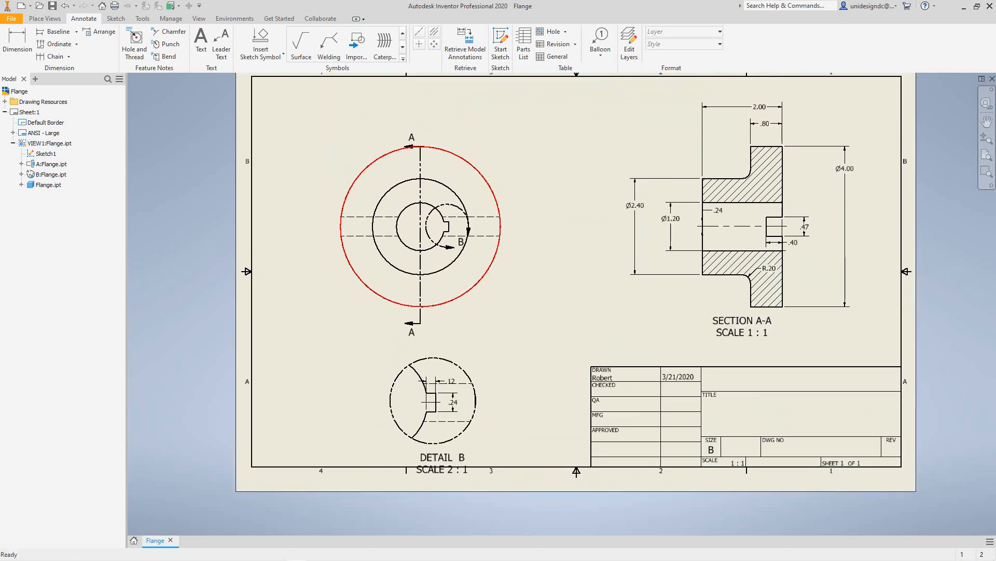
drag(492, 266, 483, 228)
scroll(558, 362, up, 2)
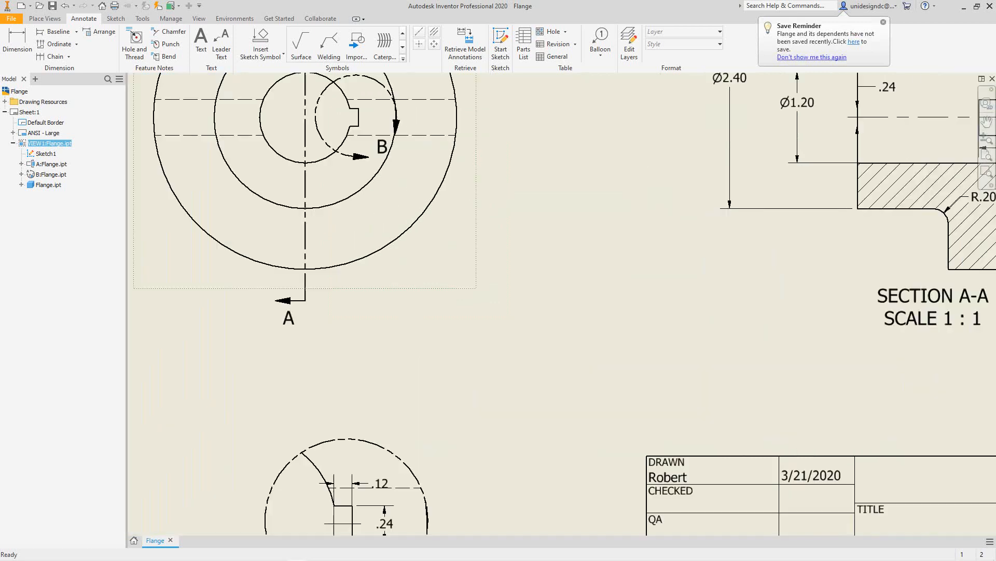
scroll(537, 288, down, 5)
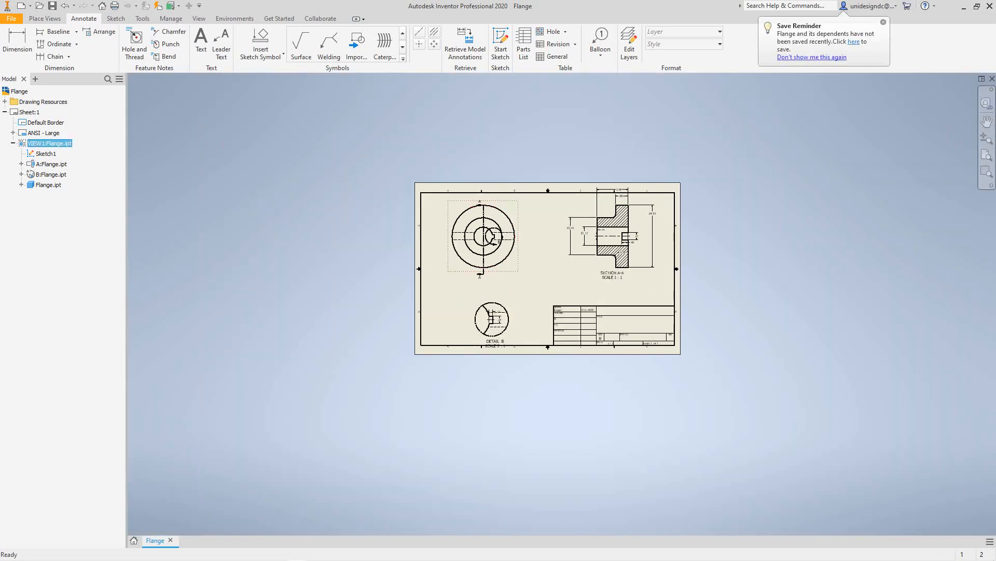
scroll(518, 246, up, 3)
click(504, 254)
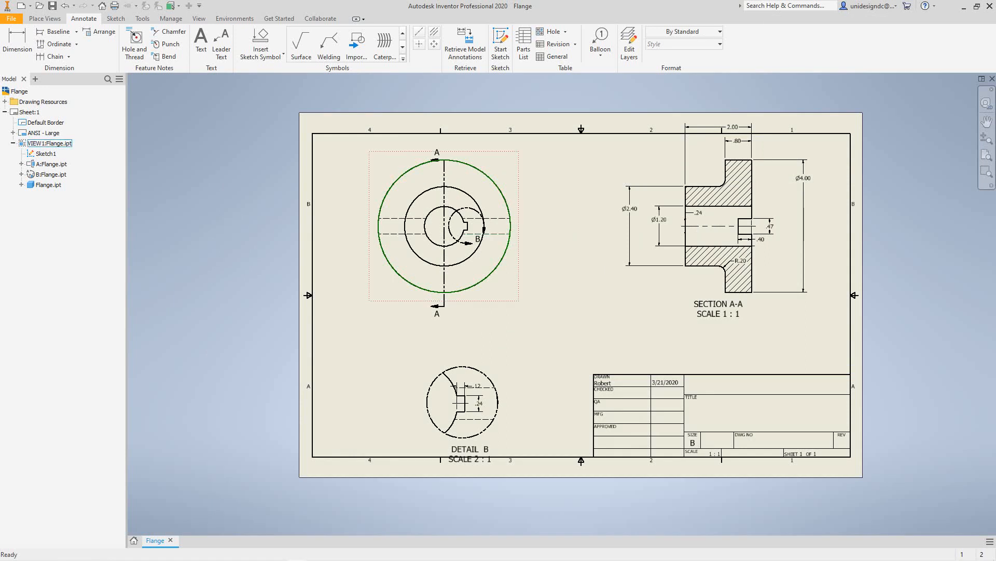
drag(519, 236, 511, 248)
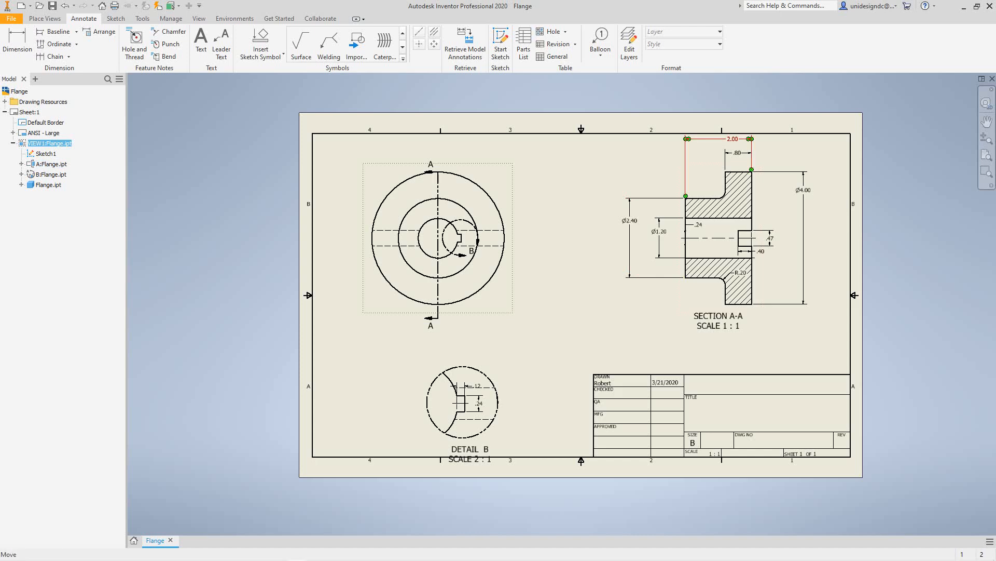
Move the 2.00 and .80 dimensions closer to the top of section A-A, clear of the sheet border
scroll(715, 139, up, 3)
scroll(716, 139, down, 8)
drag(803, 195, 803, 218)
drag(786, 140, 786, 170)
scroll(527, 206, down, 2)
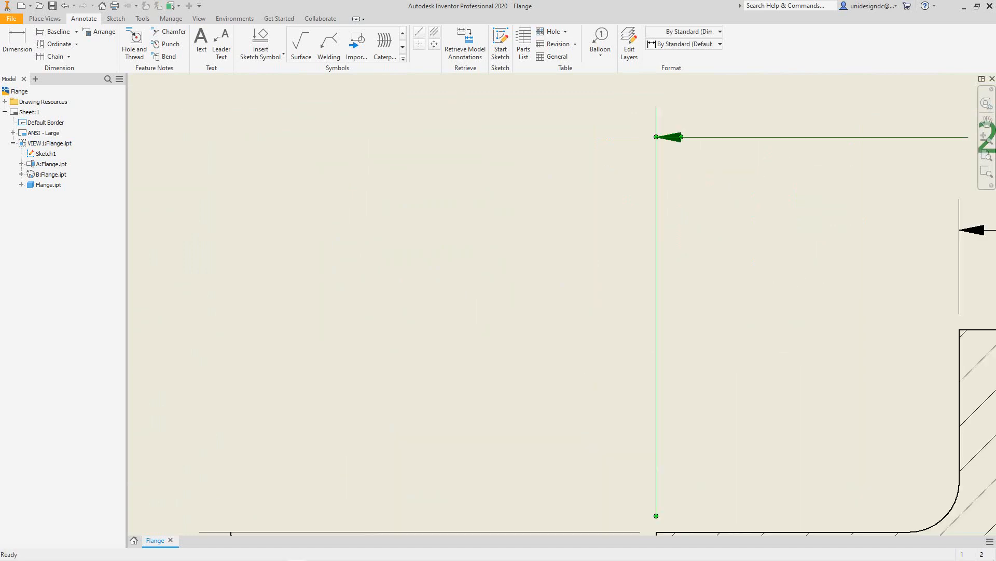
scroll(526, 212, up, 4)
scroll(525, 213, up, 2)
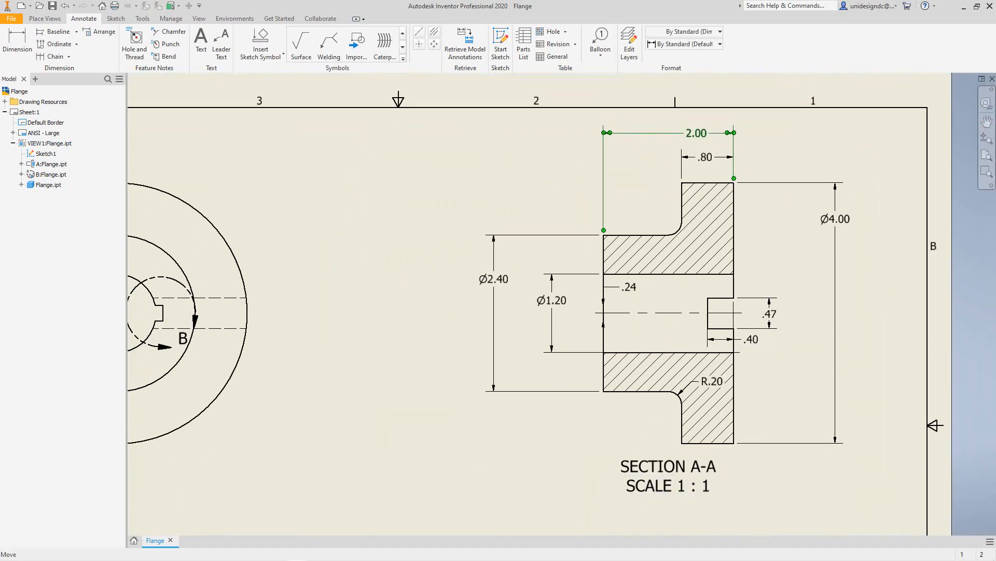
scroll(525, 213, up, 3)
scroll(505, 269, up, 6)
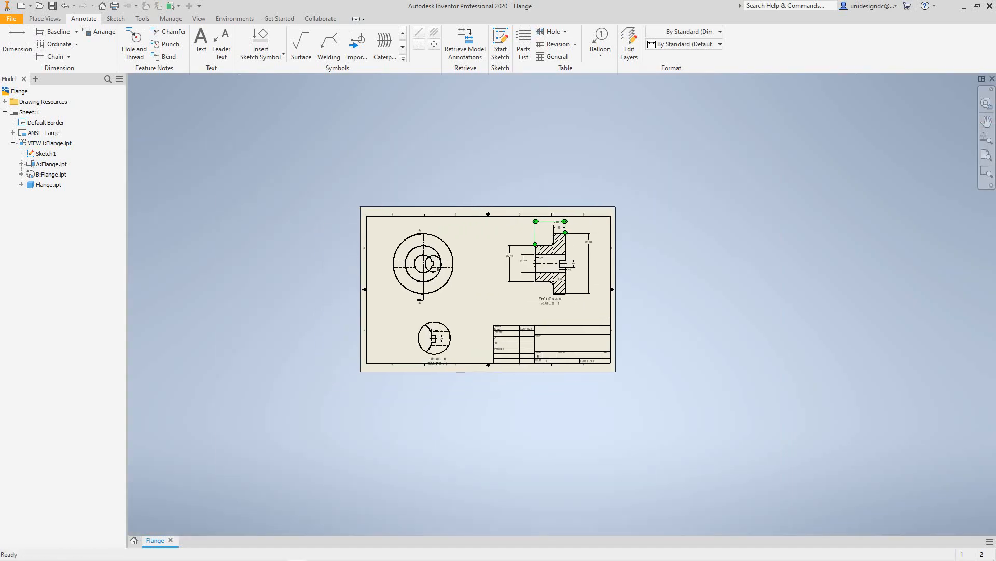
key(Home)
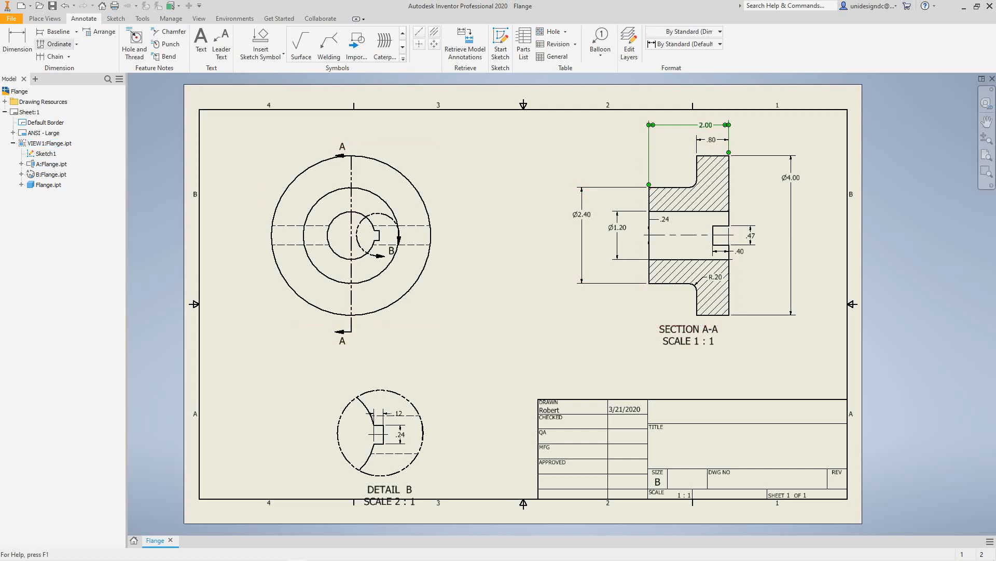
Open the drawing's iProperties and set the summary title to Flange
click(11, 18)
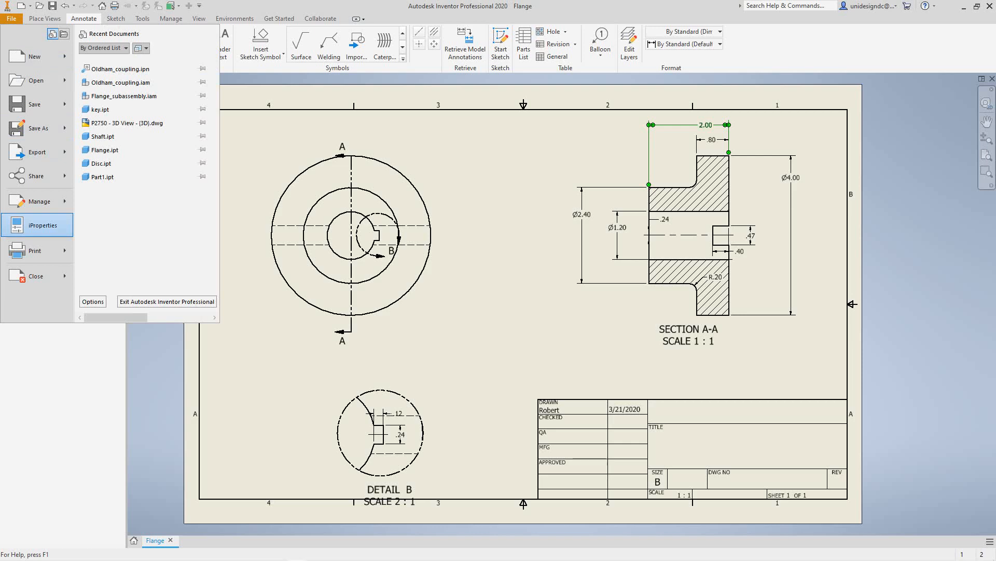
click(42, 225)
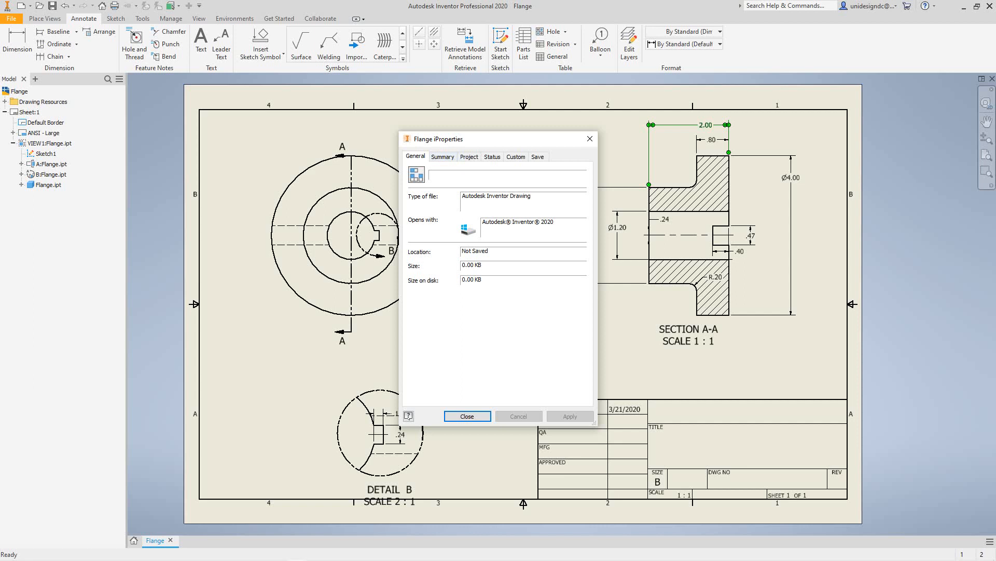
click(443, 156)
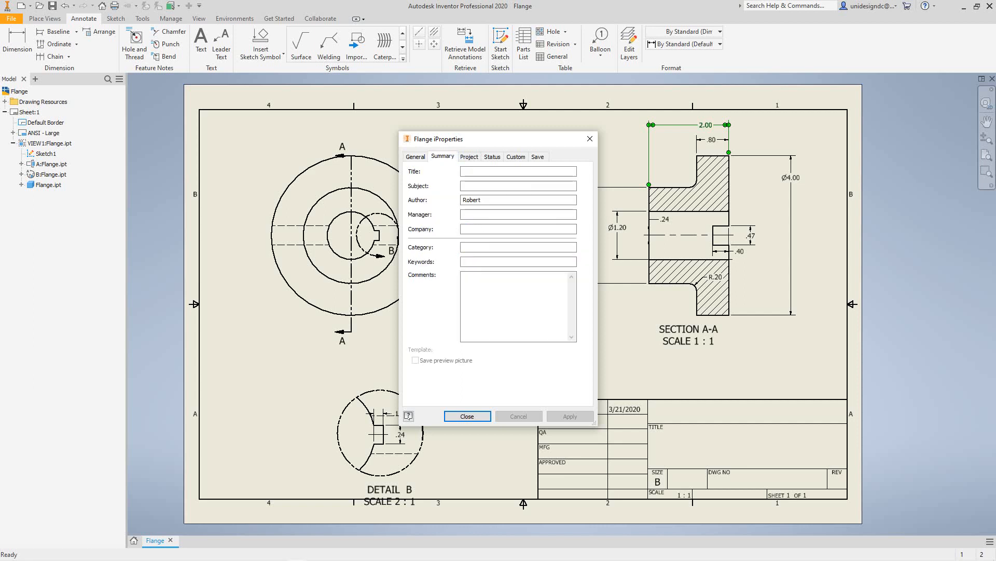
click(464, 171)
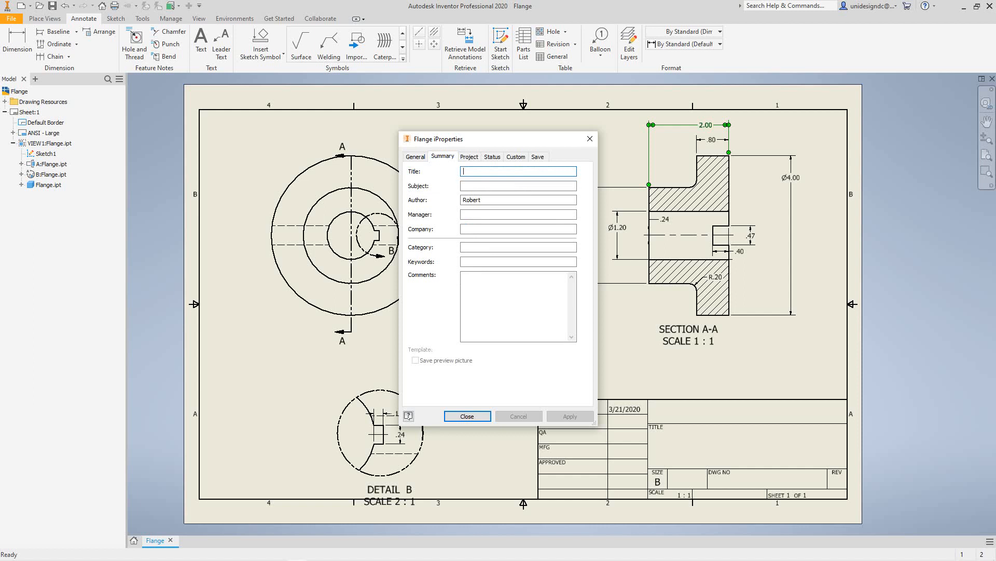
text(Fl)
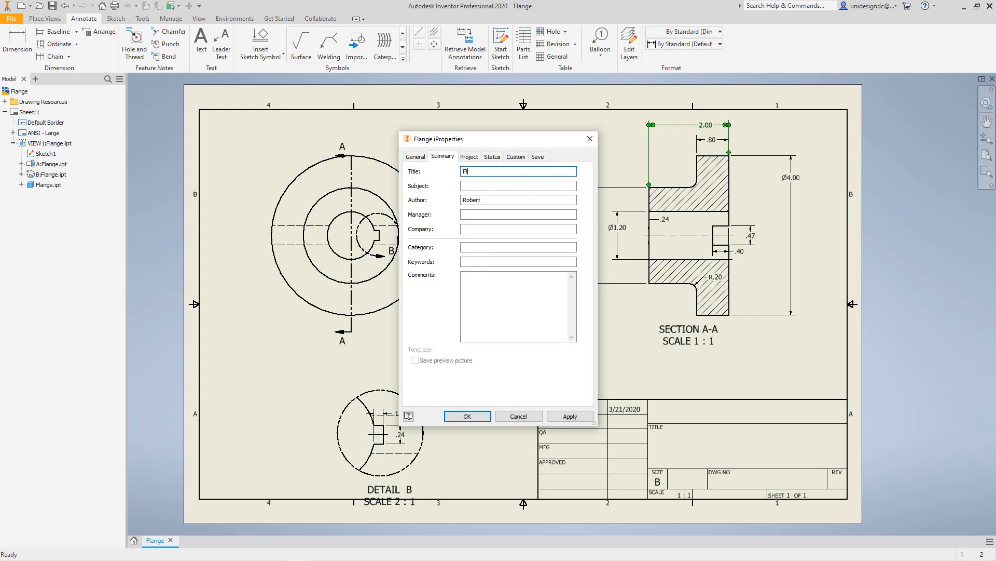
text(anger)
key(BackSpace)
Enter "Inventor TRaining" as the subject in the drawing's summary properties
click(463, 185)
text(Au)
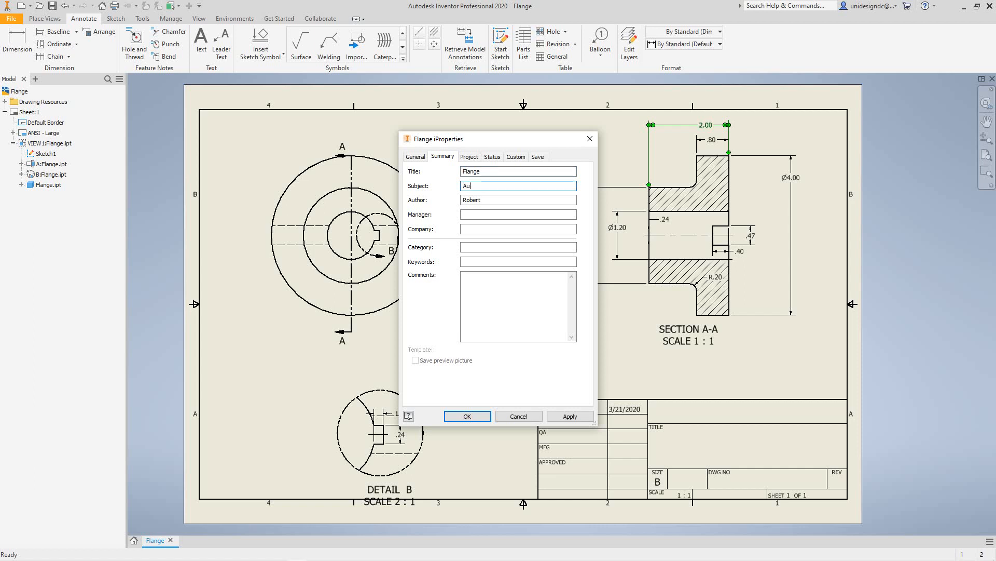
text(to)
text(De)
key(BackSpace)
key(BackSpace)
key(BackSpace)
key(BackSpace)
key(BackSpace)
text(Inventor TRaining)
Fill in the manager's initials, set the company to UniDesignDC and the category to XXX in the summary properties
click(464, 215)
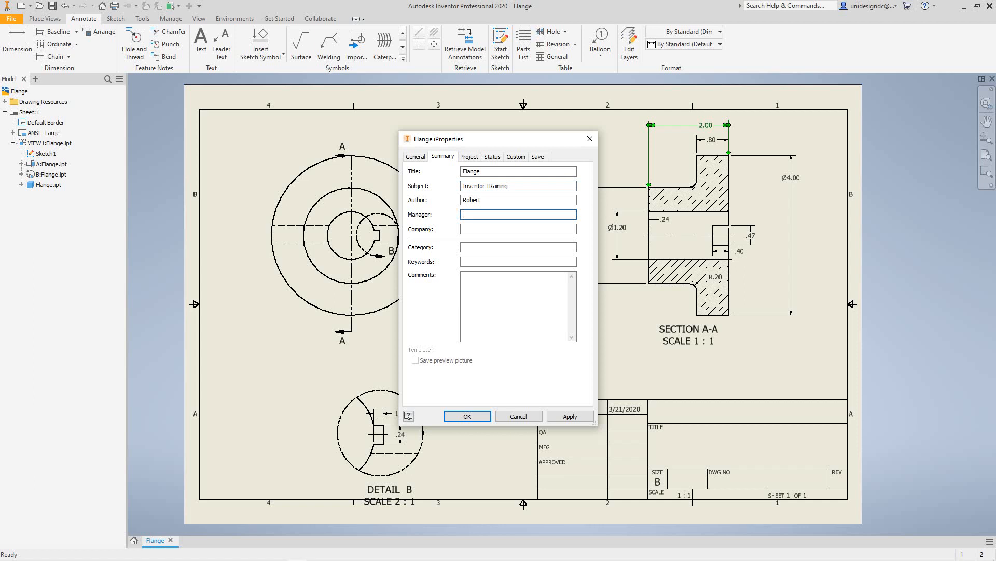
text(RCR)
click(463, 229)
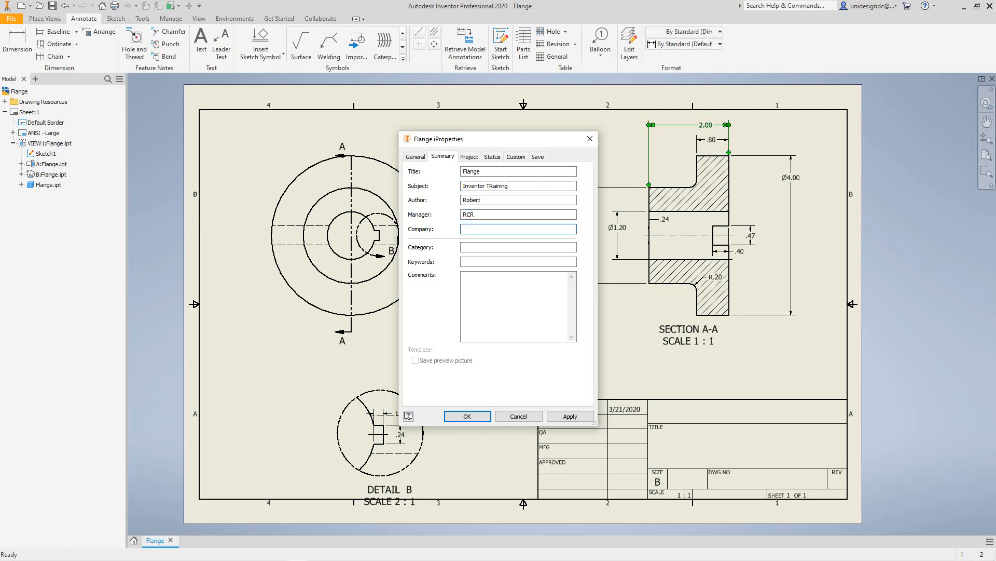
text(UniDesignDC)
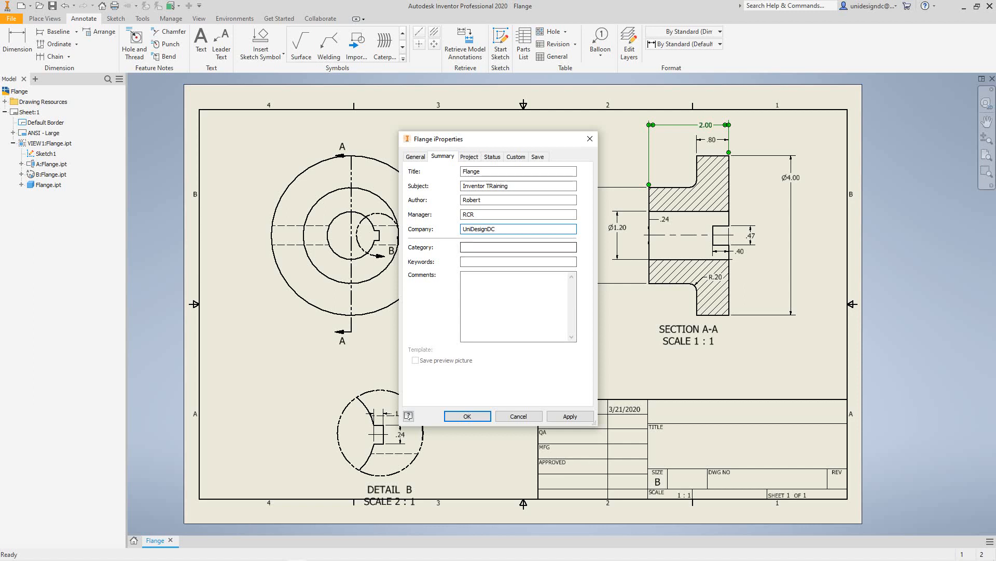
click(464, 247)
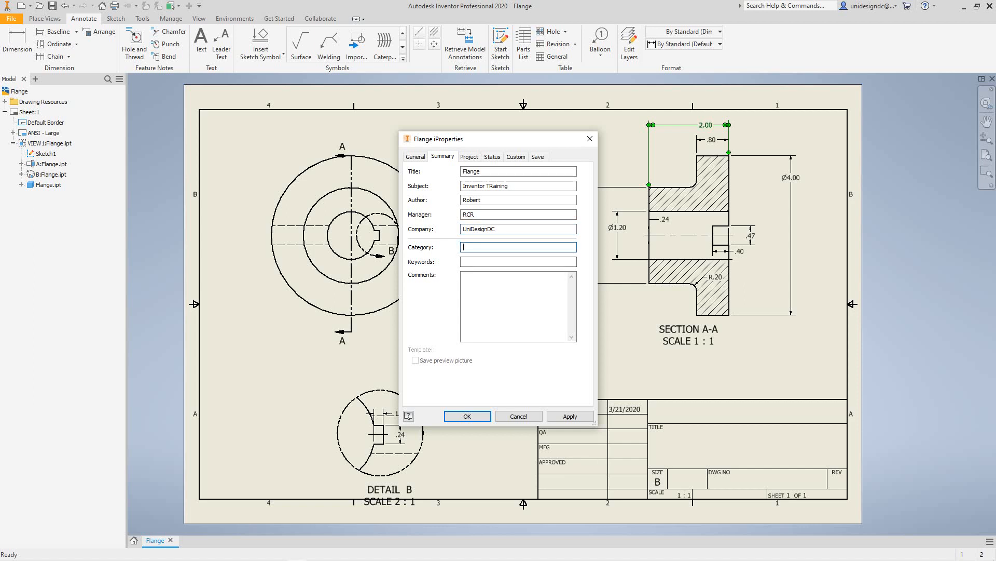
text(XXX)
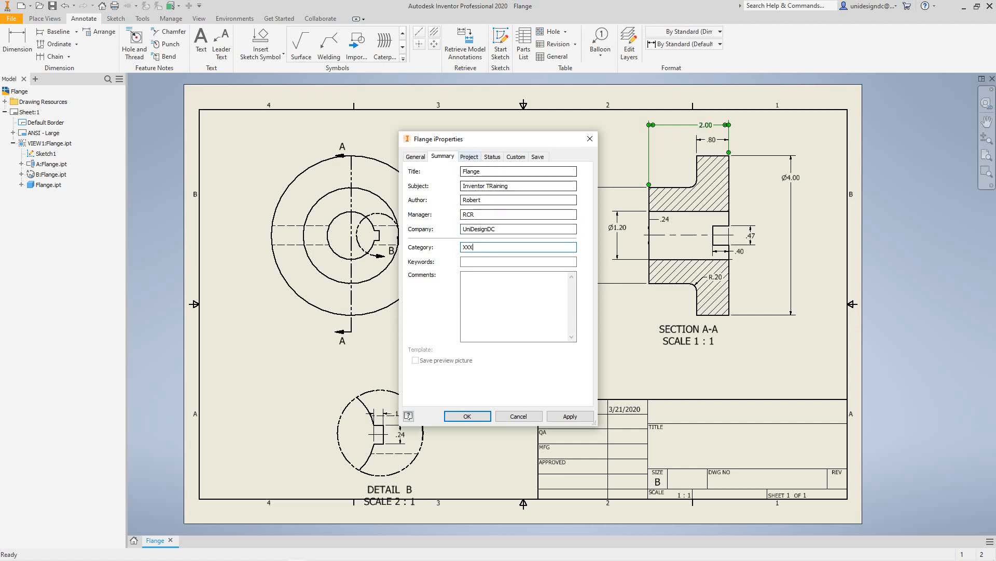
Set the part number to 1234 and the description to ABC in the drawing's project properties
key(ctrl+Tab)
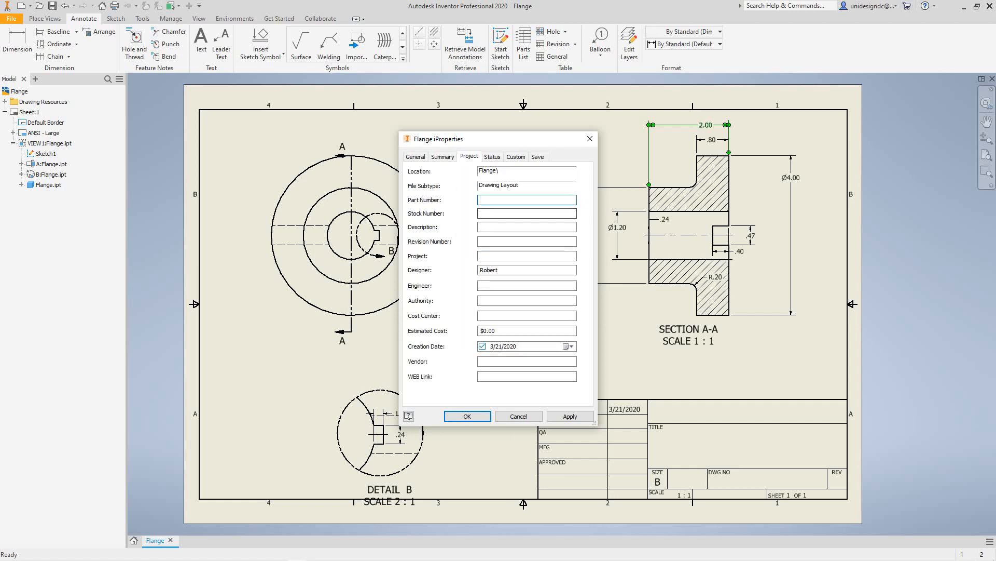
text(1234)
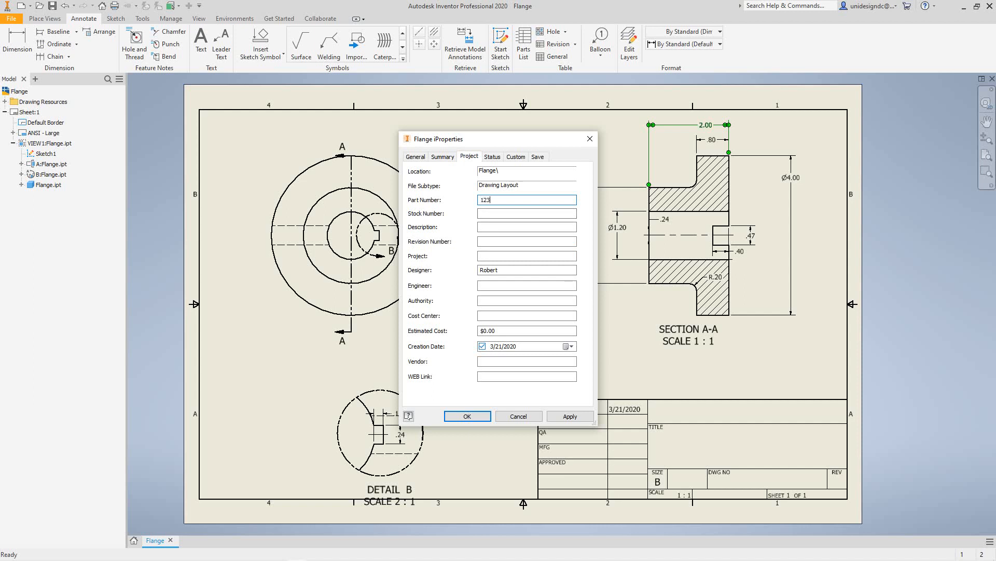
key(Tab)
key(Tab)
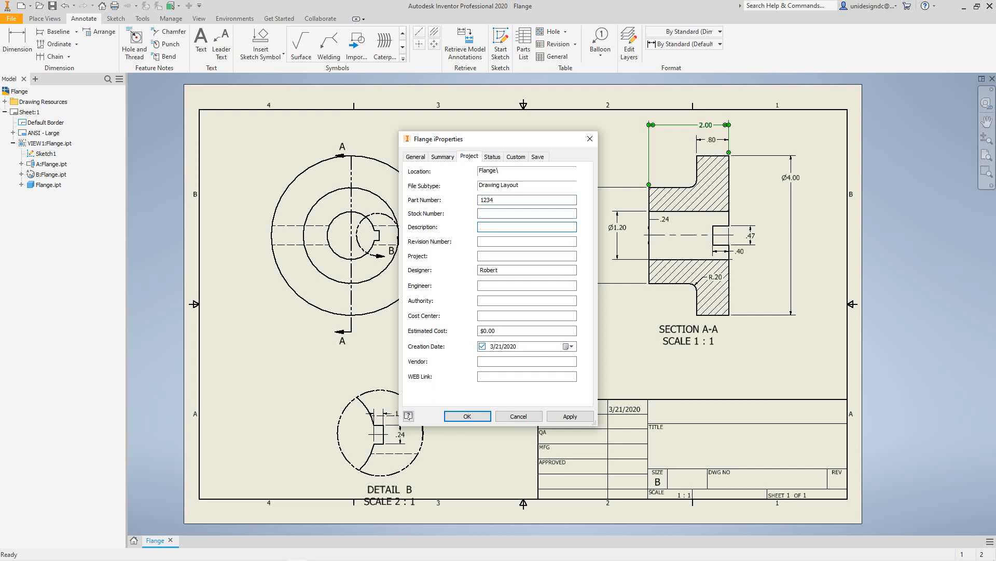
text(ABC)
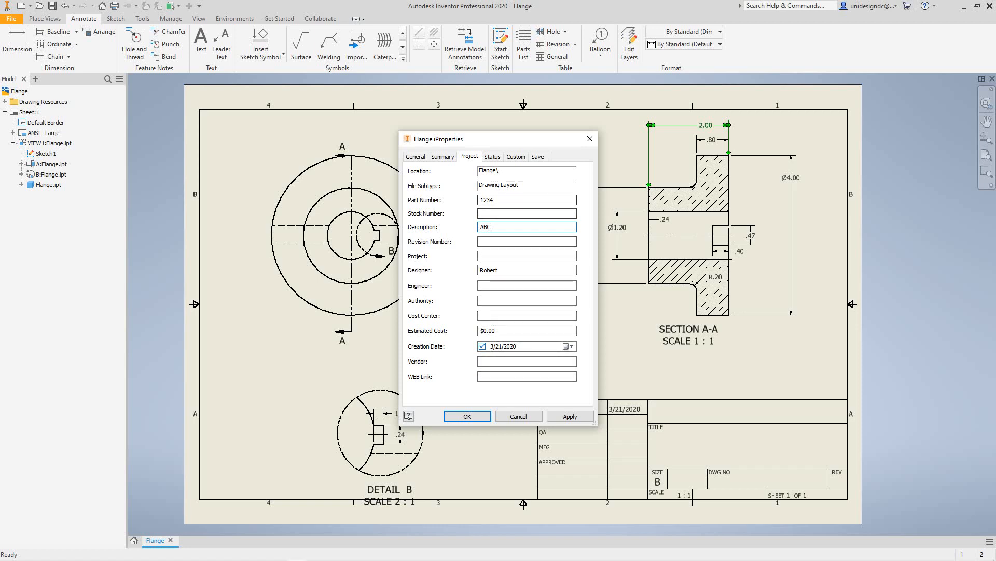
Look through the status, custom and save properties, and apply the entered iProperties to the drawing's title block
key(ctrl+Tab)
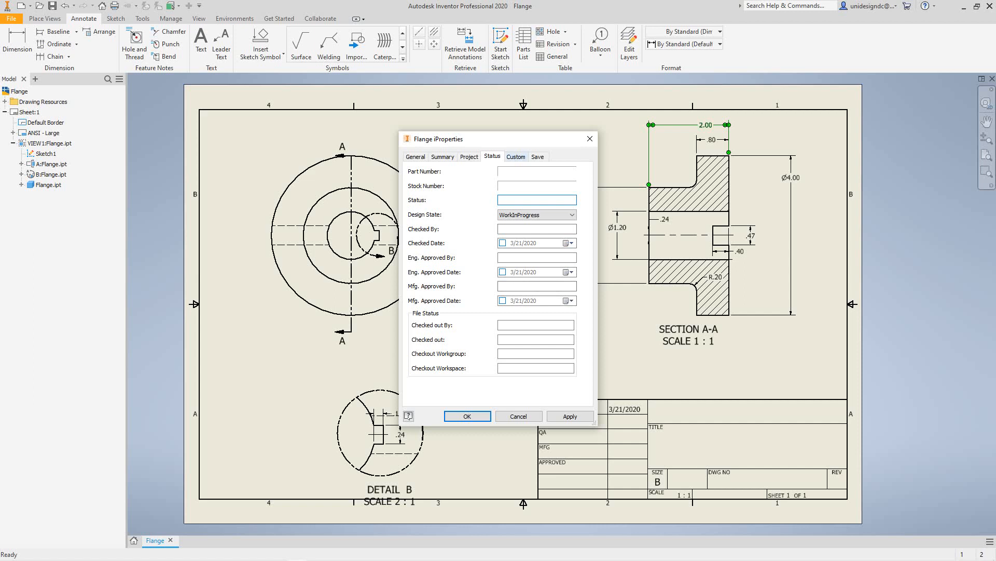
click(515, 156)
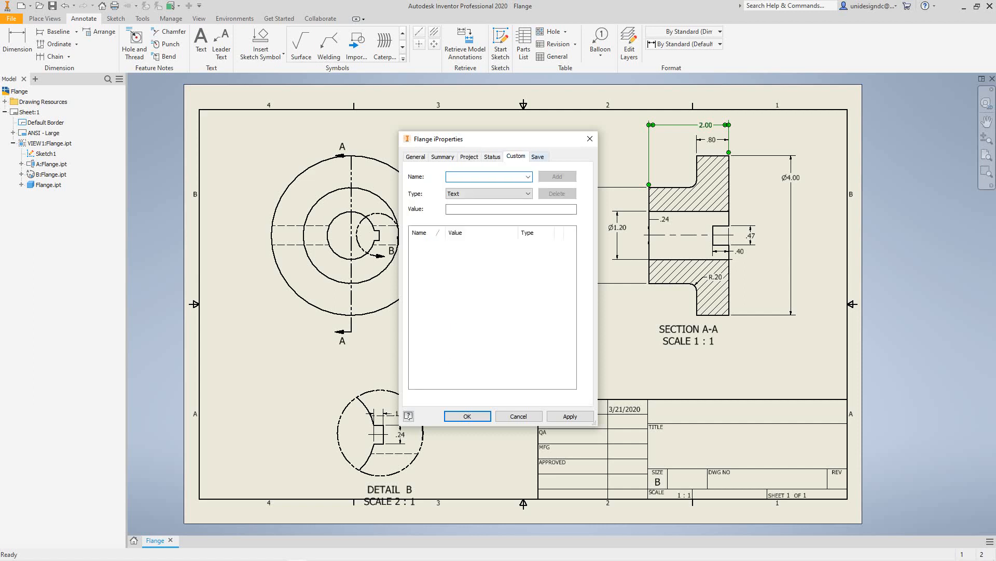
click(538, 156)
click(570, 416)
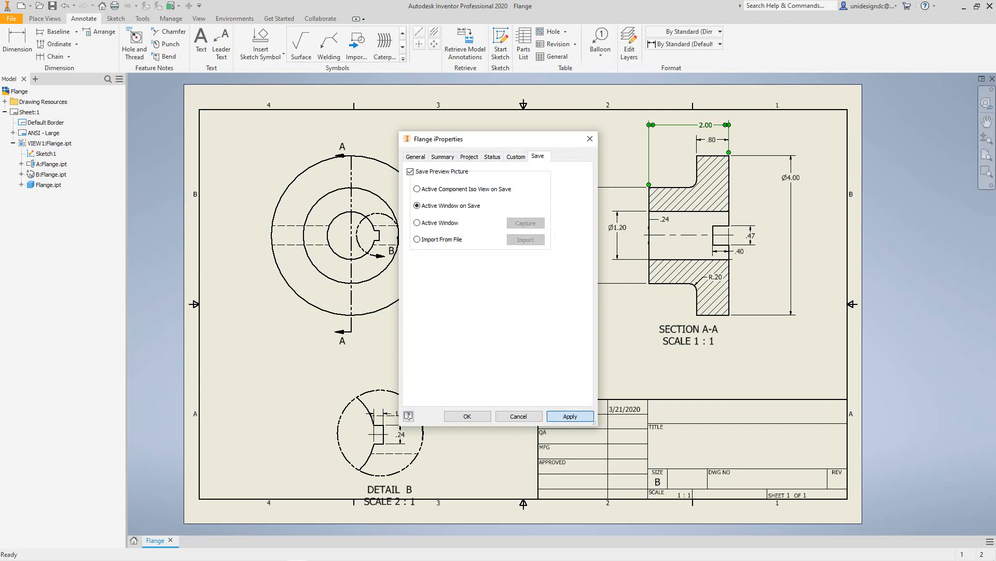
click(468, 414)
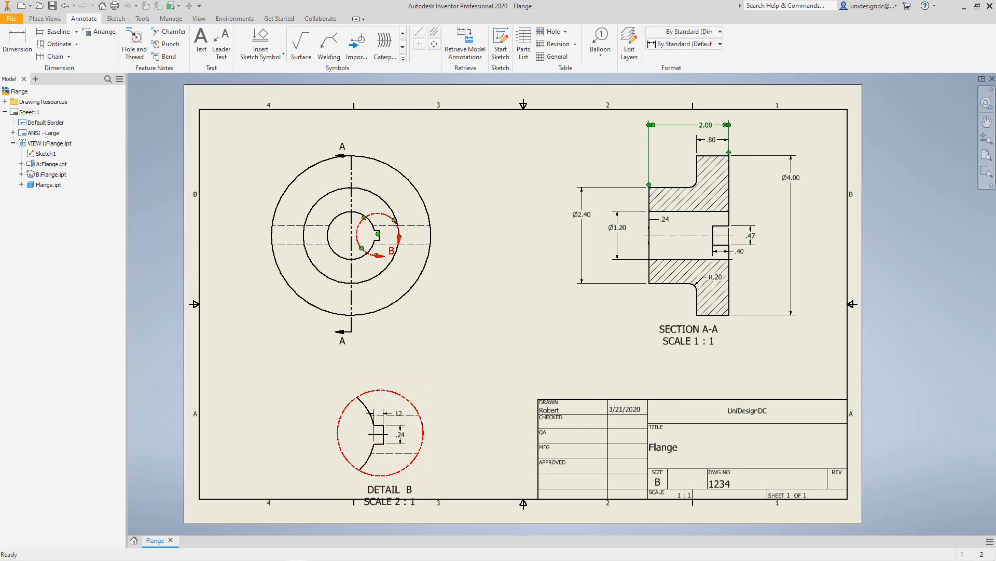
Move detail view B up and to the left so its label sits inside the sheet border
drag(434, 433, 399, 409)
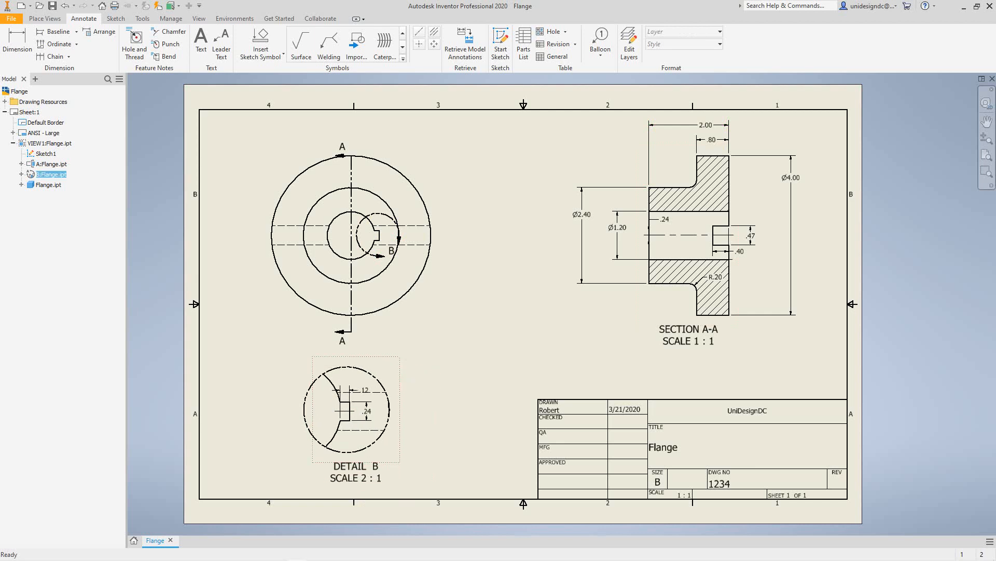